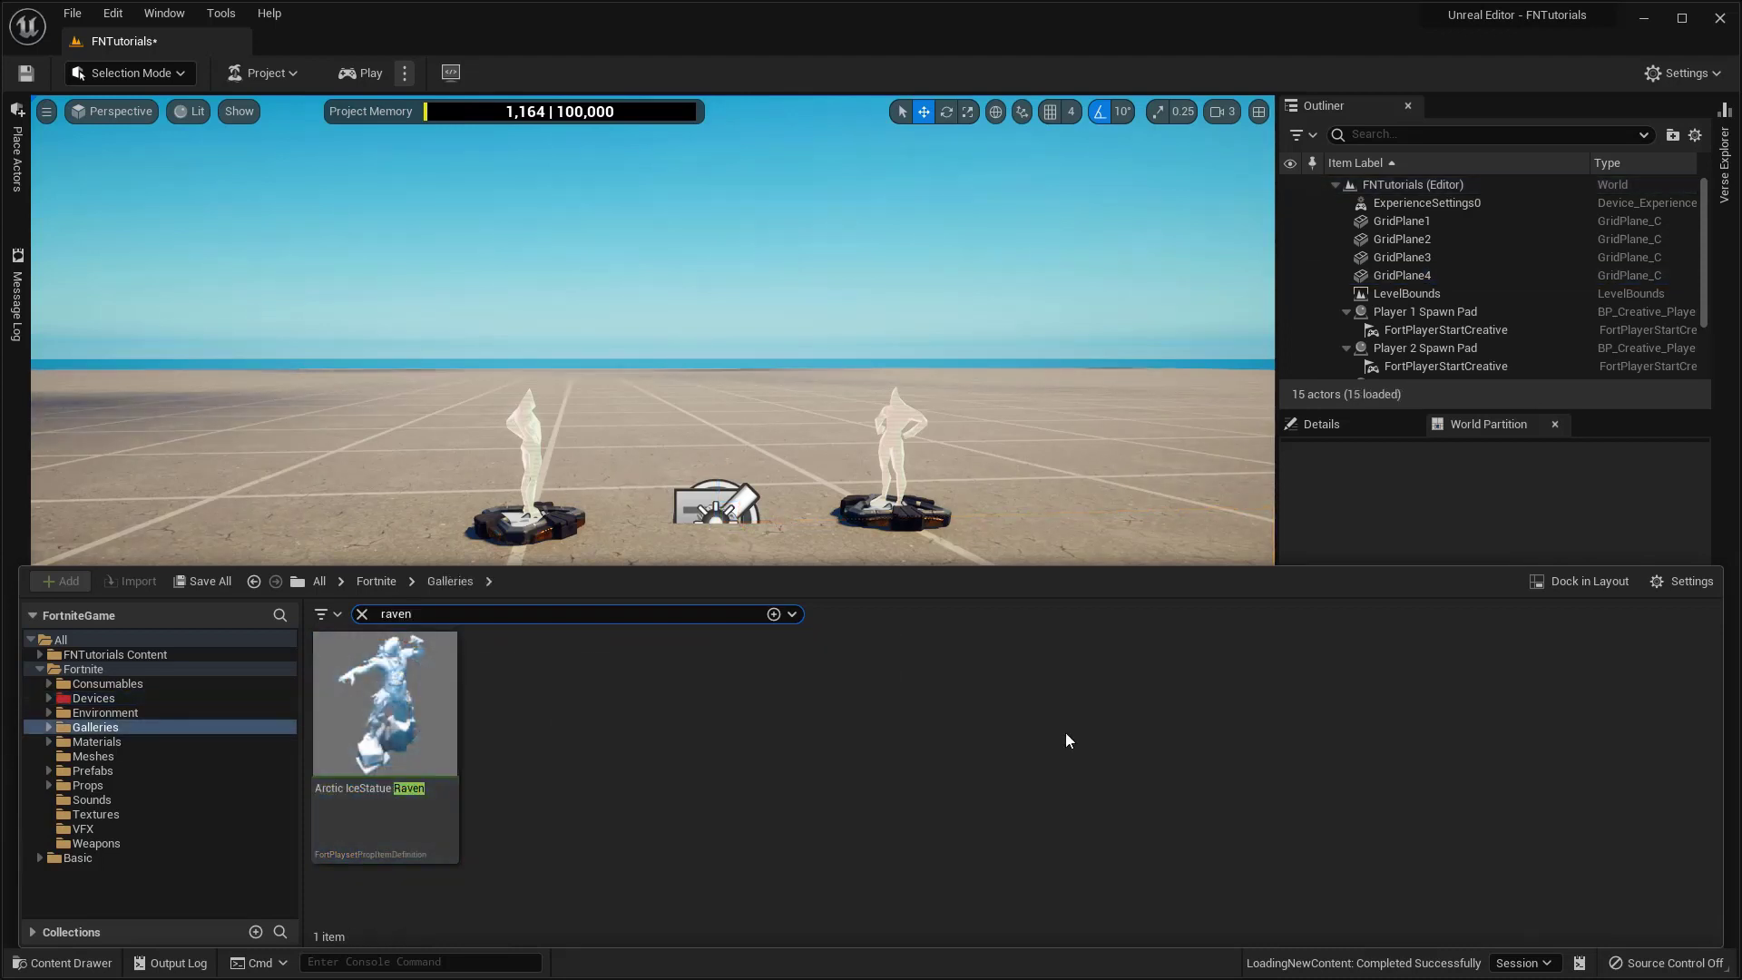
Step: Place the Arctic IceStatue Raven prop on the ground beside the spawn pads
mouse_move(368, 717)
click(432, 607)
drag(385, 708, 993, 586)
mouse_move(994, 586)
right_down()
mouse_move(961, 594)
mouse_move(986, 618)
right_up()
Step: From the Fortnite Devices folder, place one Cinematic Sequence Device at the statue's base and another in front of the spawn pads
key(ctrl+space)
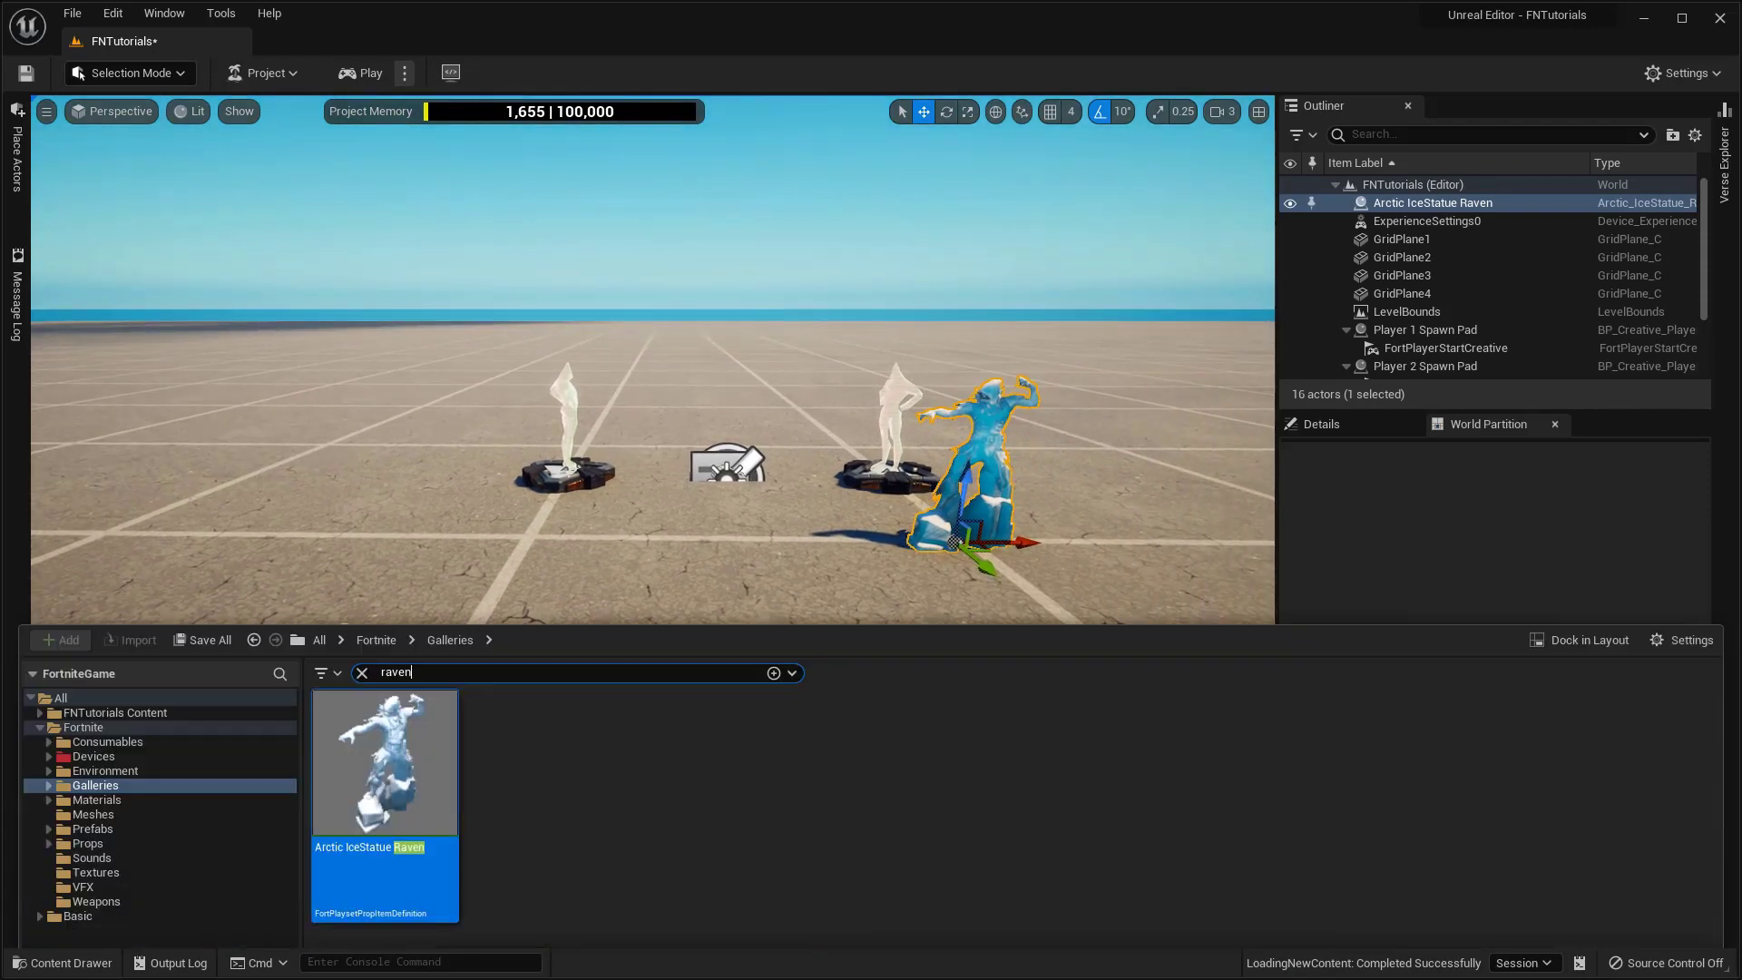
click(111, 699)
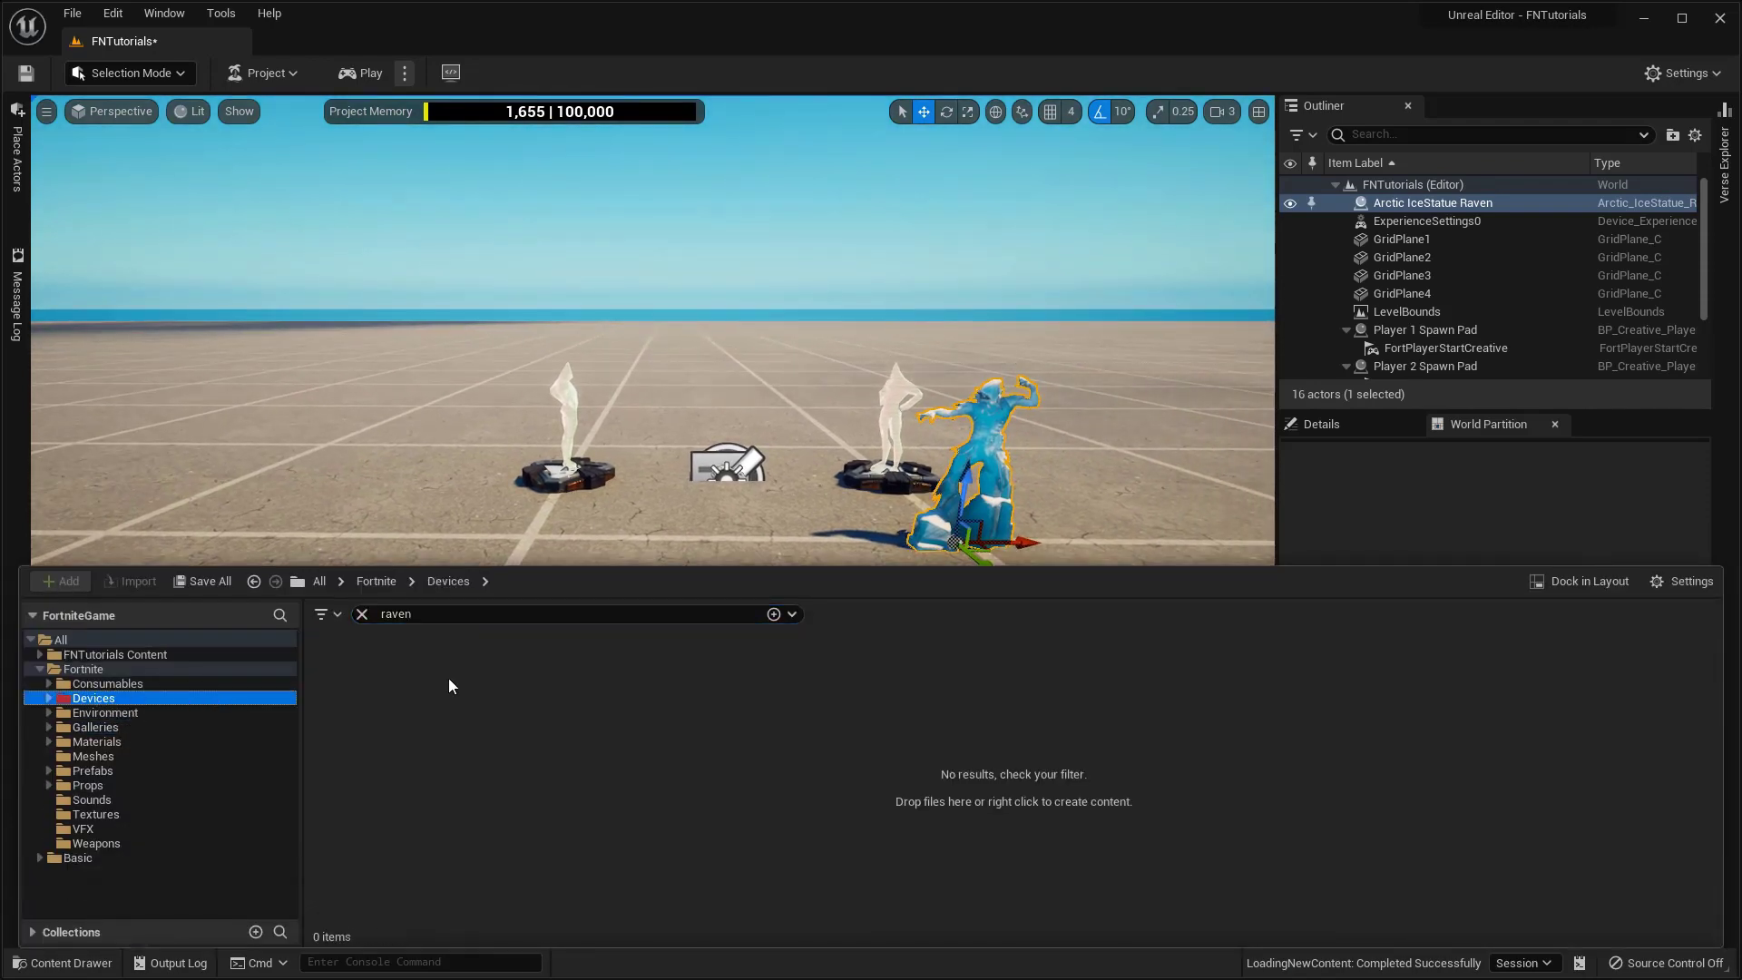
click(362, 613)
scroll(1013, 772, down, 5)
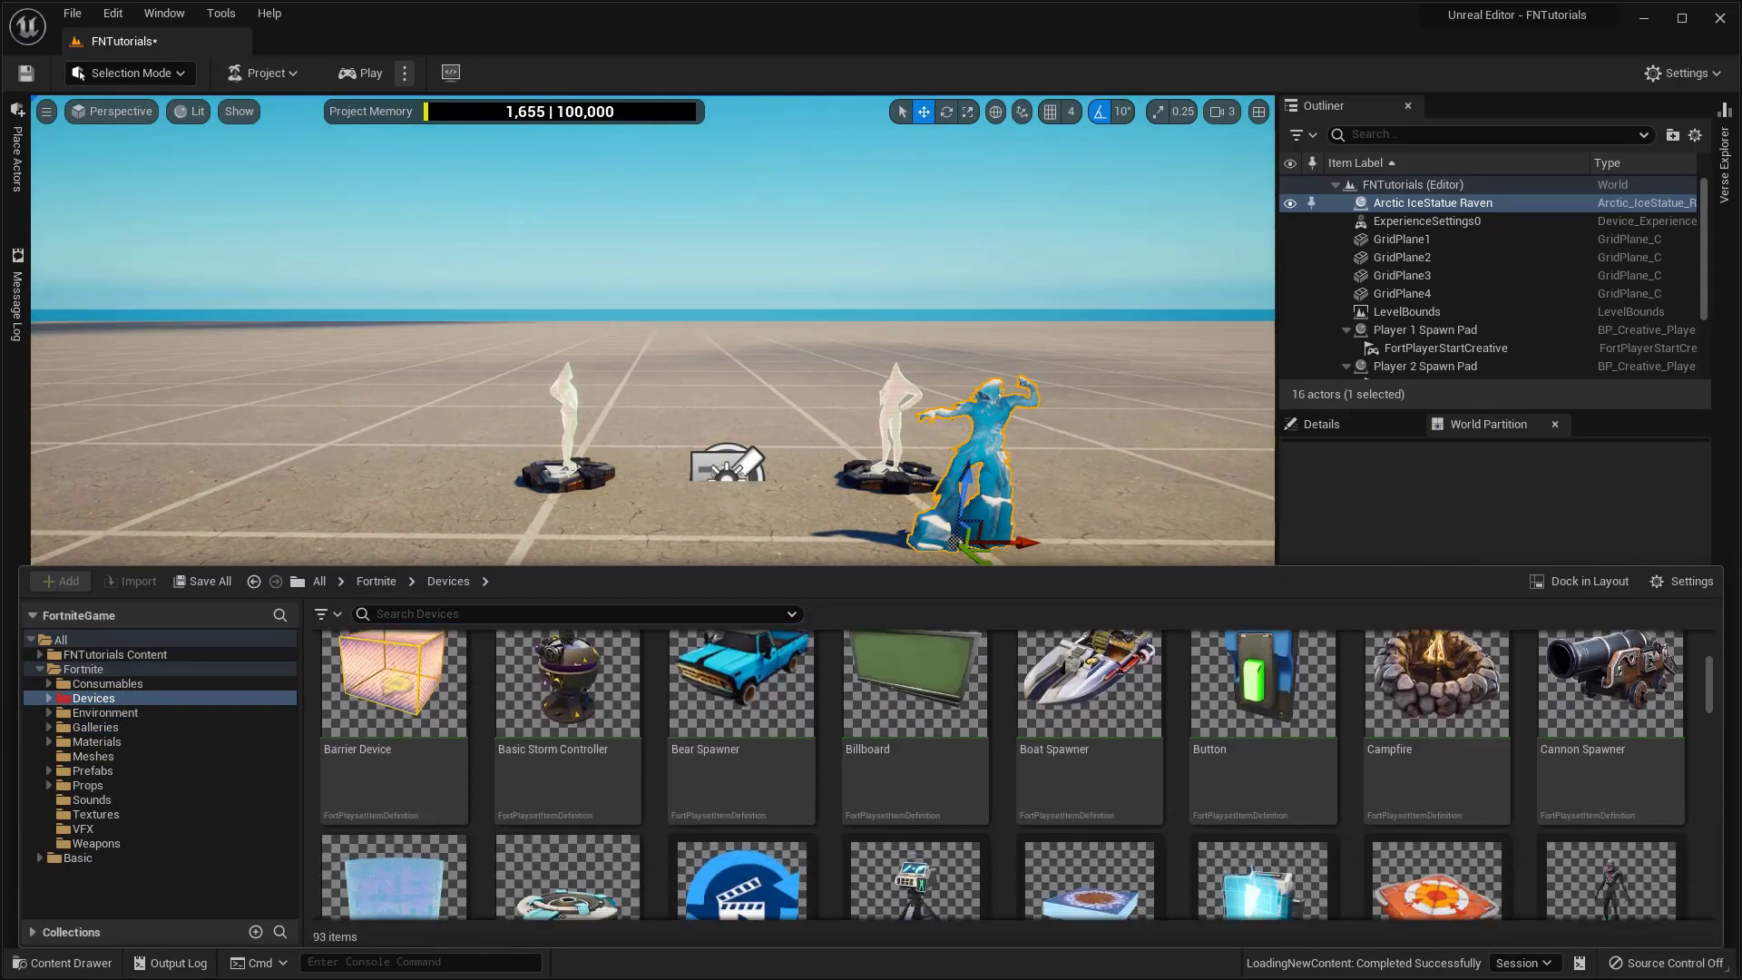
drag(742, 753, 975, 531)
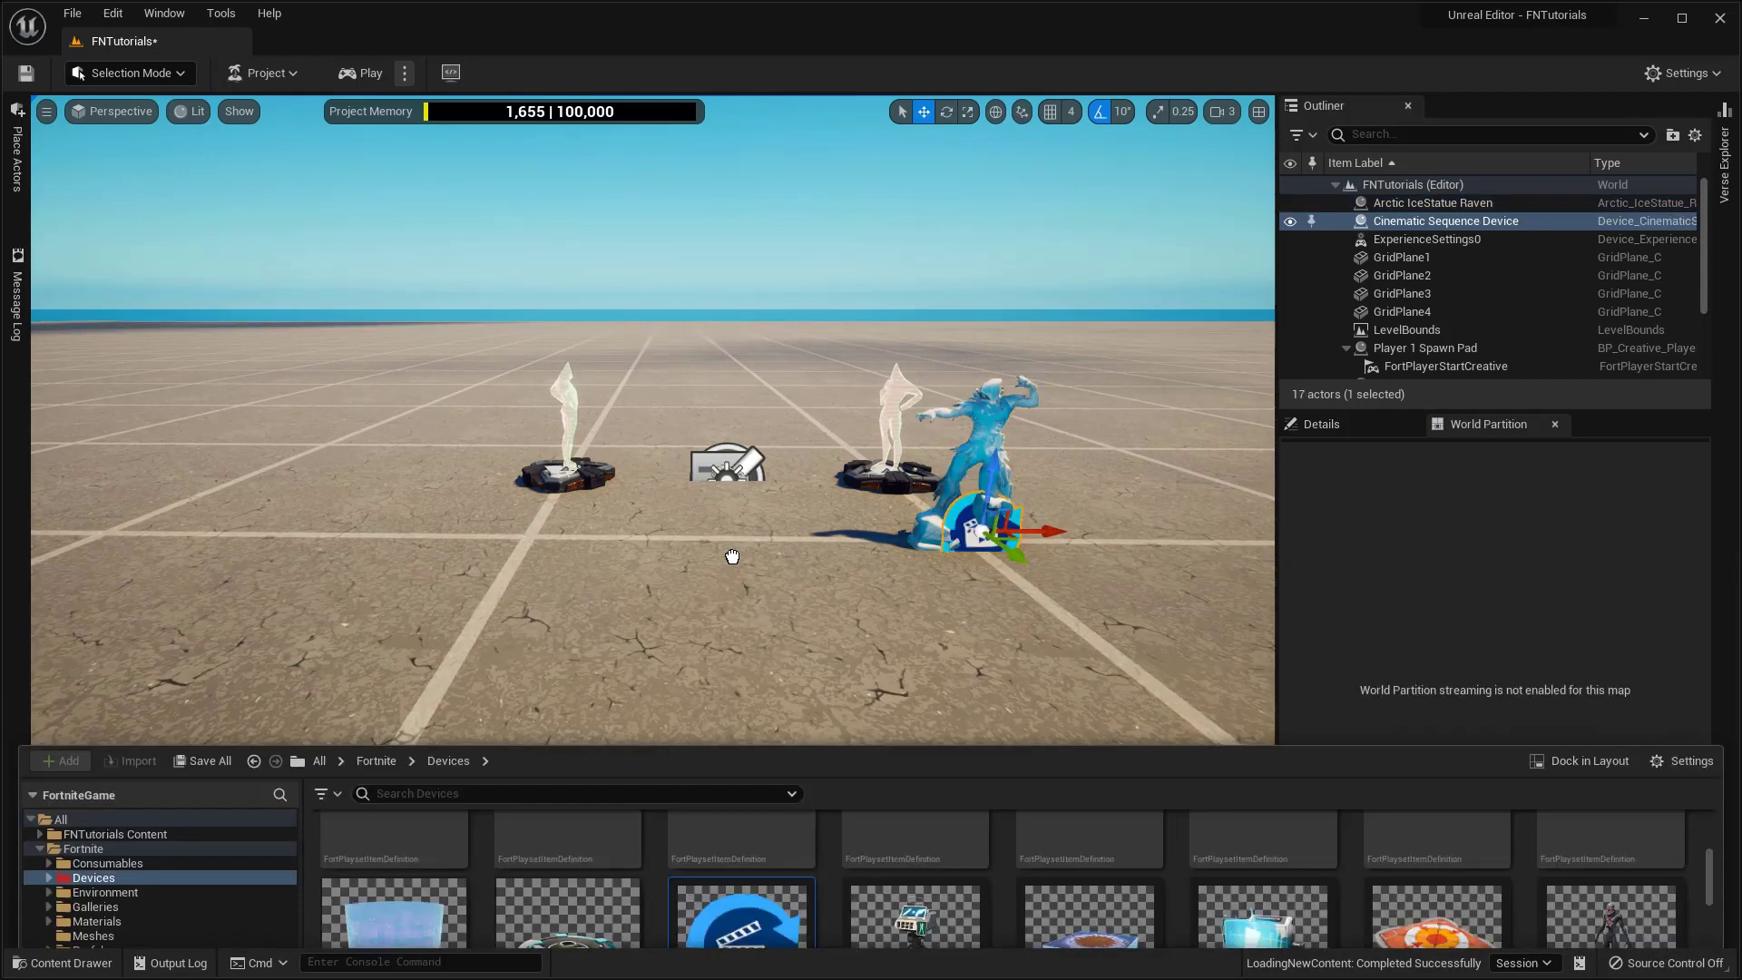
drag(732, 556, 731, 626)
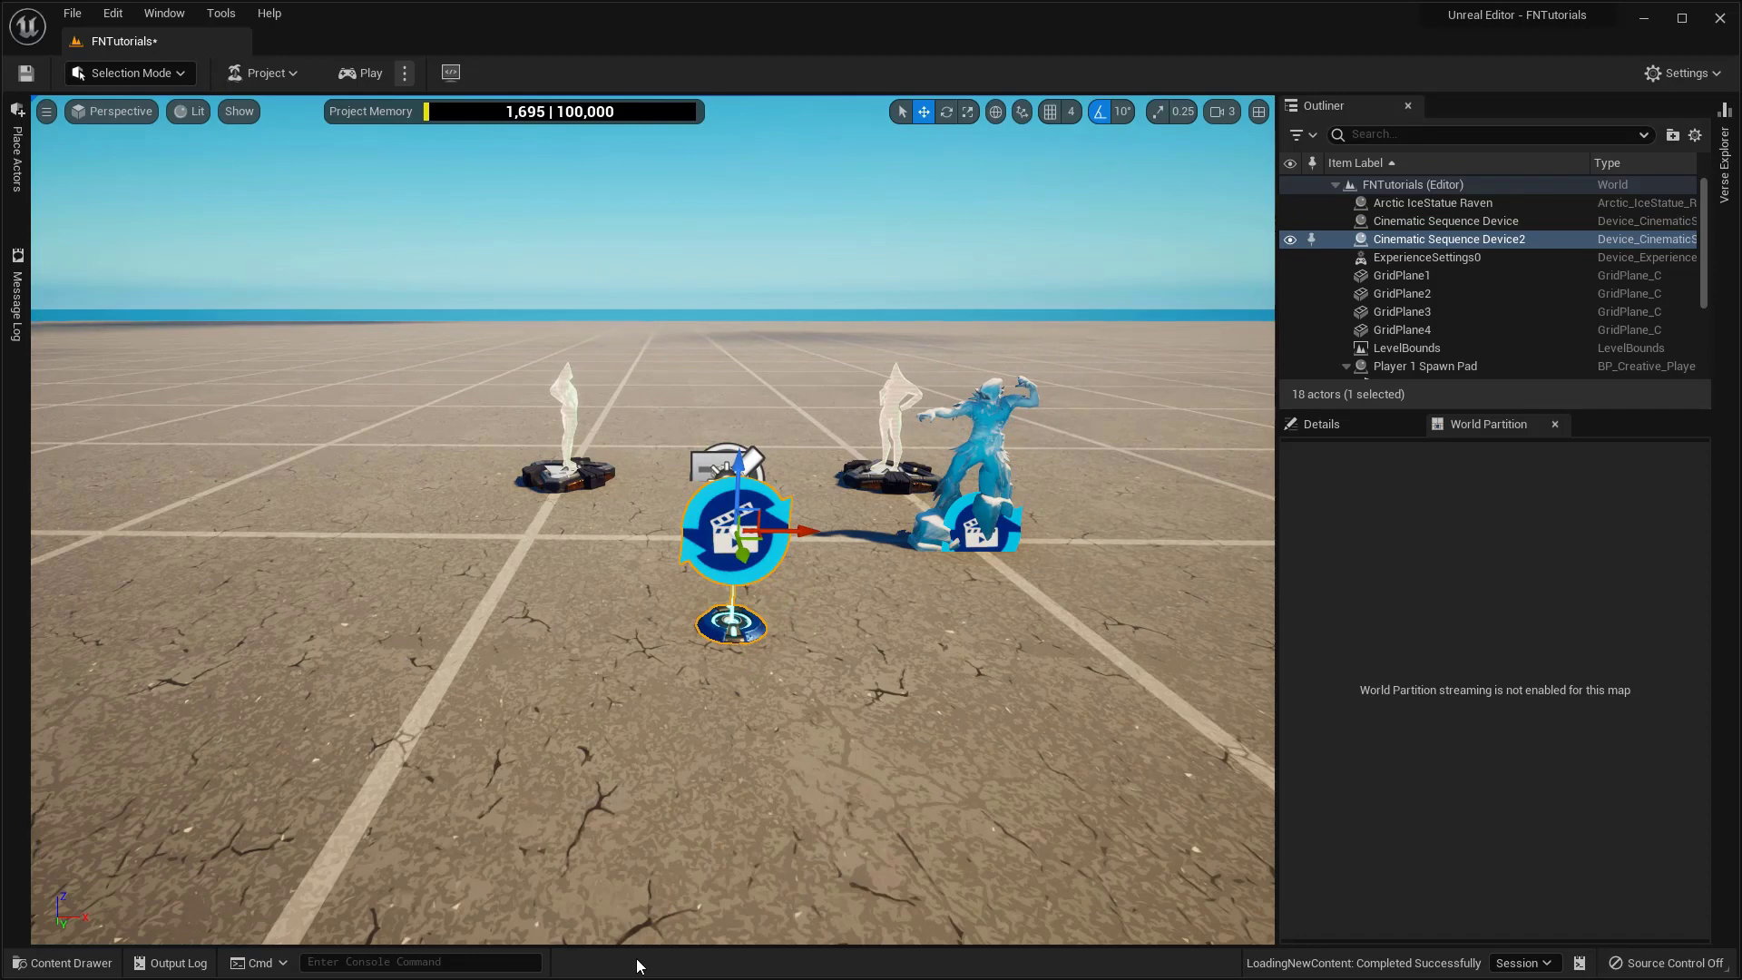
Step: Place a Button device next to the spawn pad farther from the statue
key(ctrl+space)
scroll(1053, 753, up, 3)
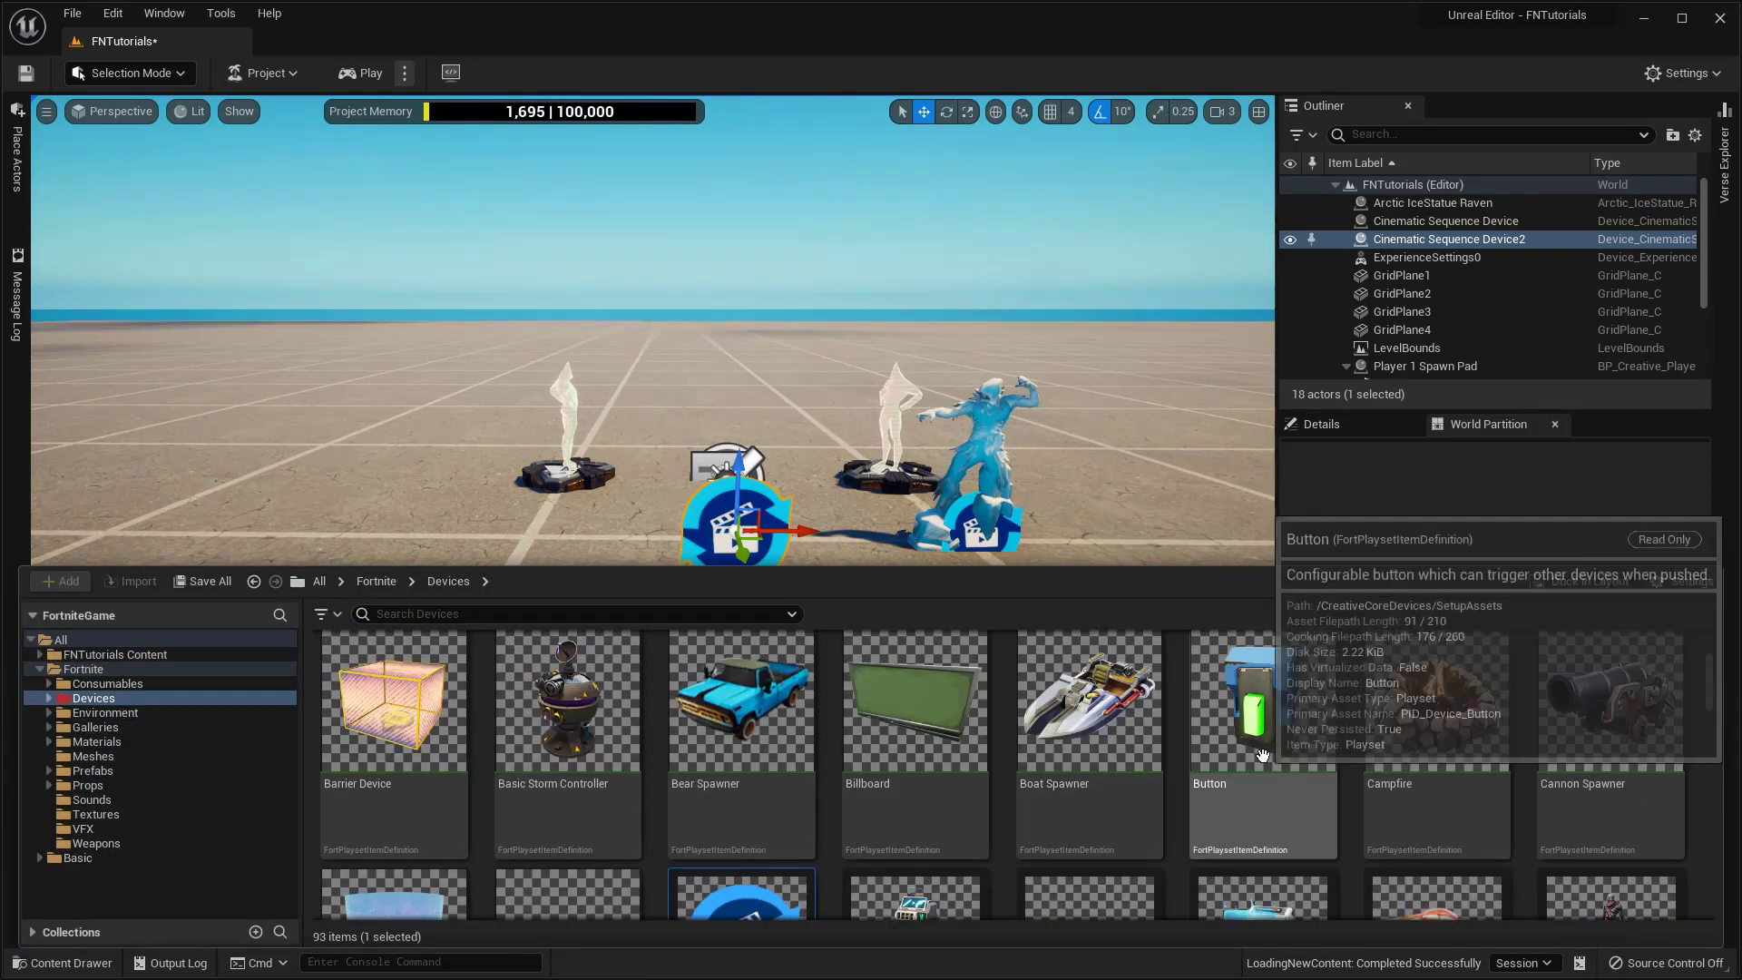
drag(1262, 755, 512, 471)
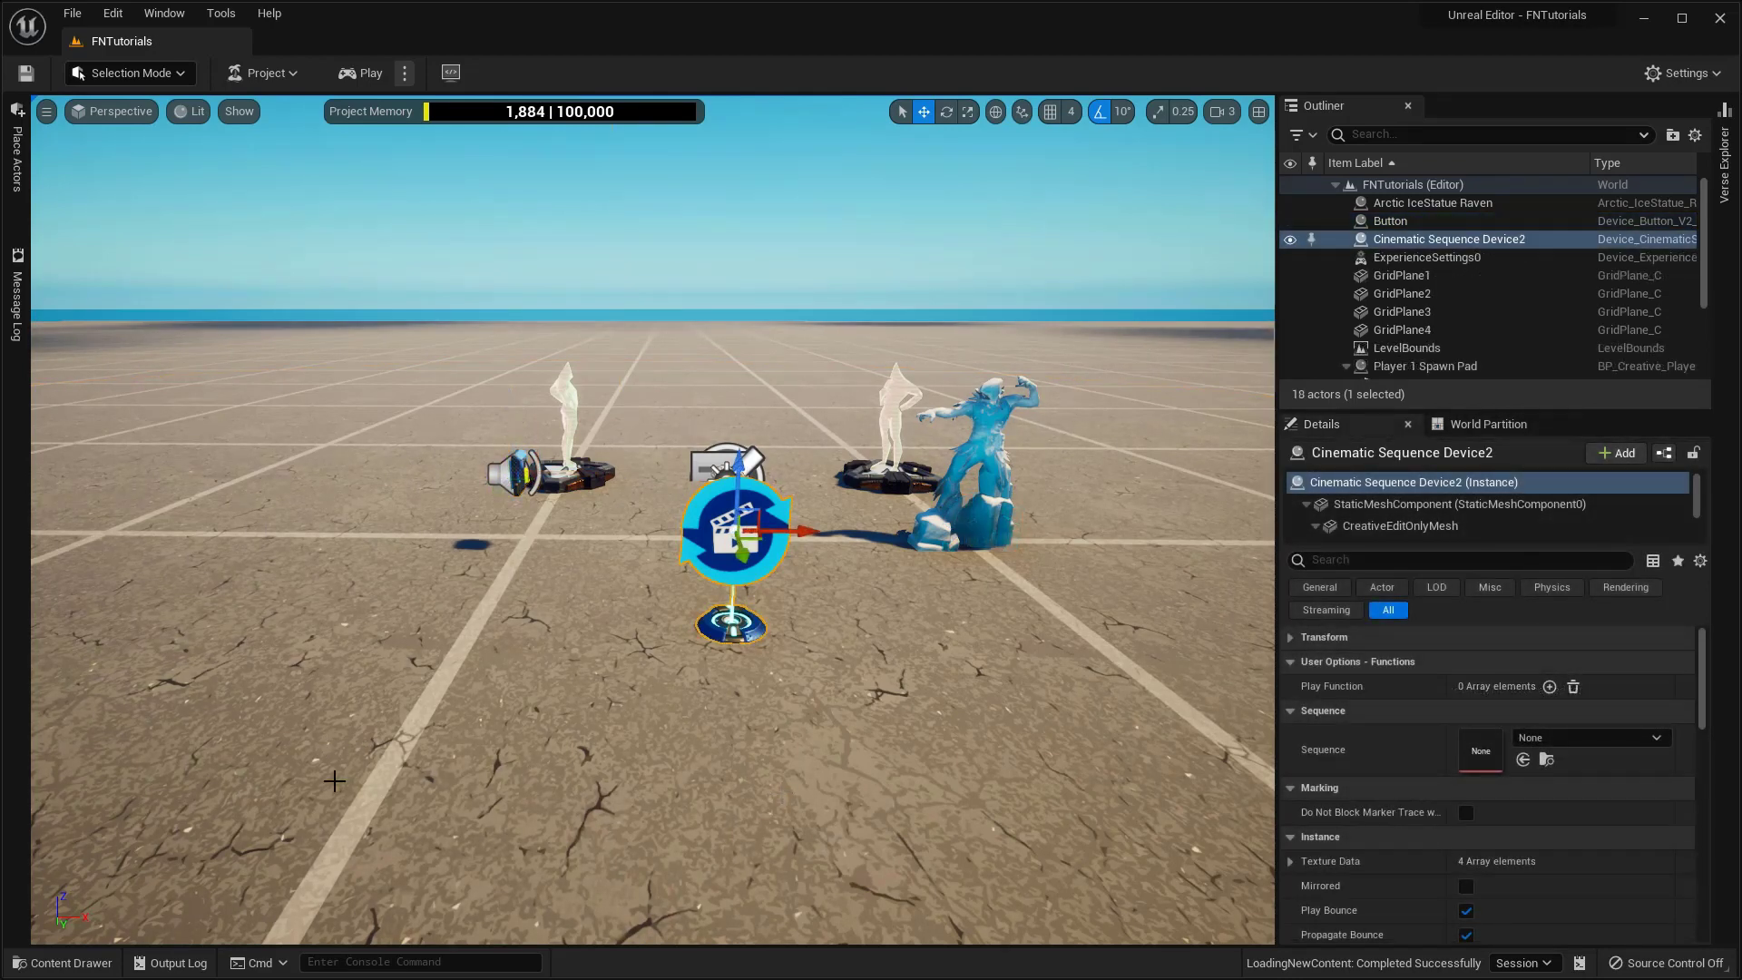
Step: Create a Level Sequence asset named MySequence in the FNTutorials Content folder
click(68, 967)
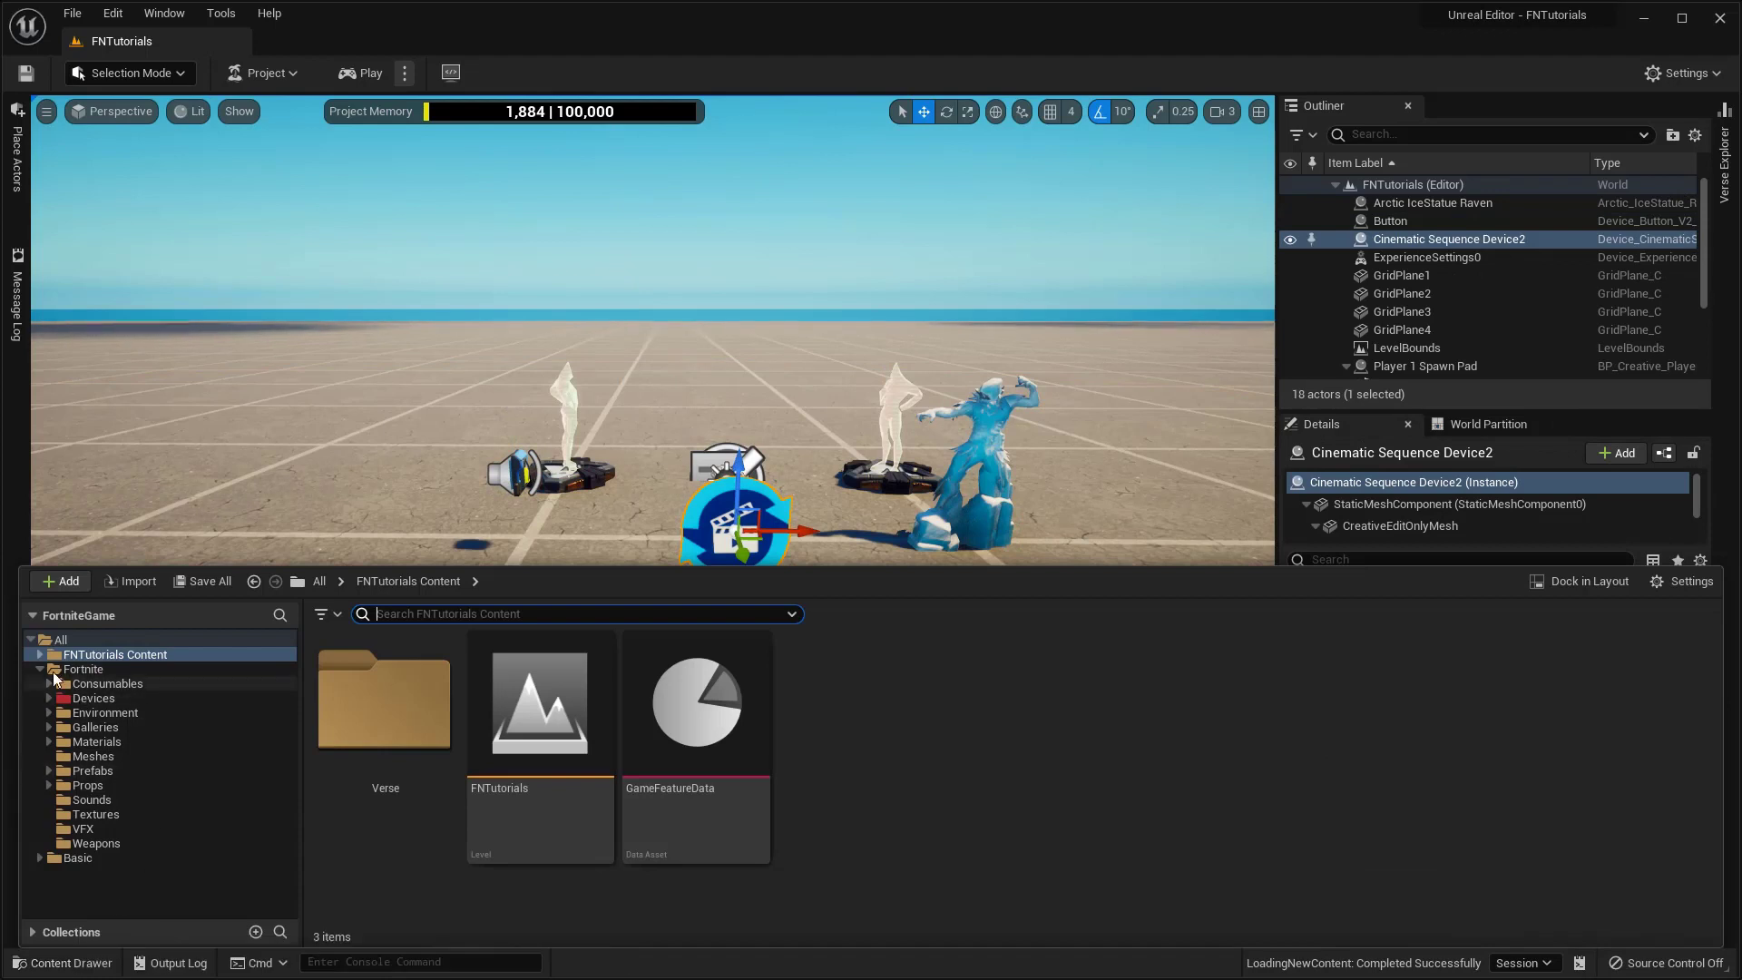
click(39, 669)
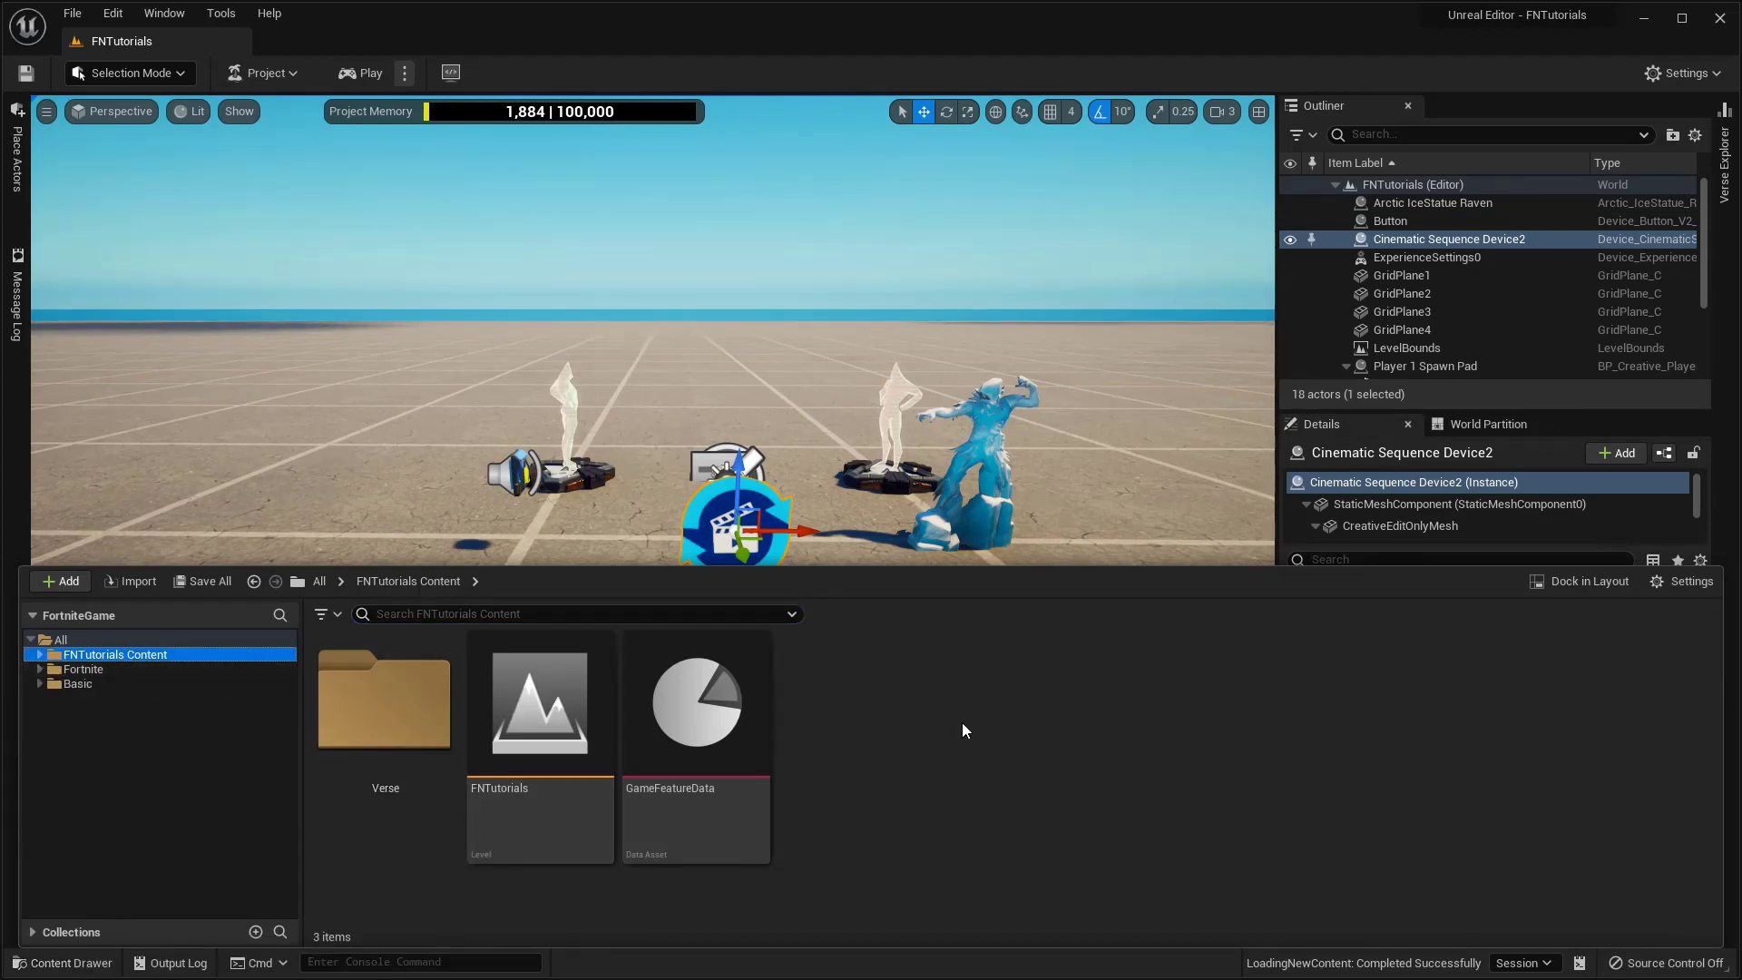
right_click(871, 704)
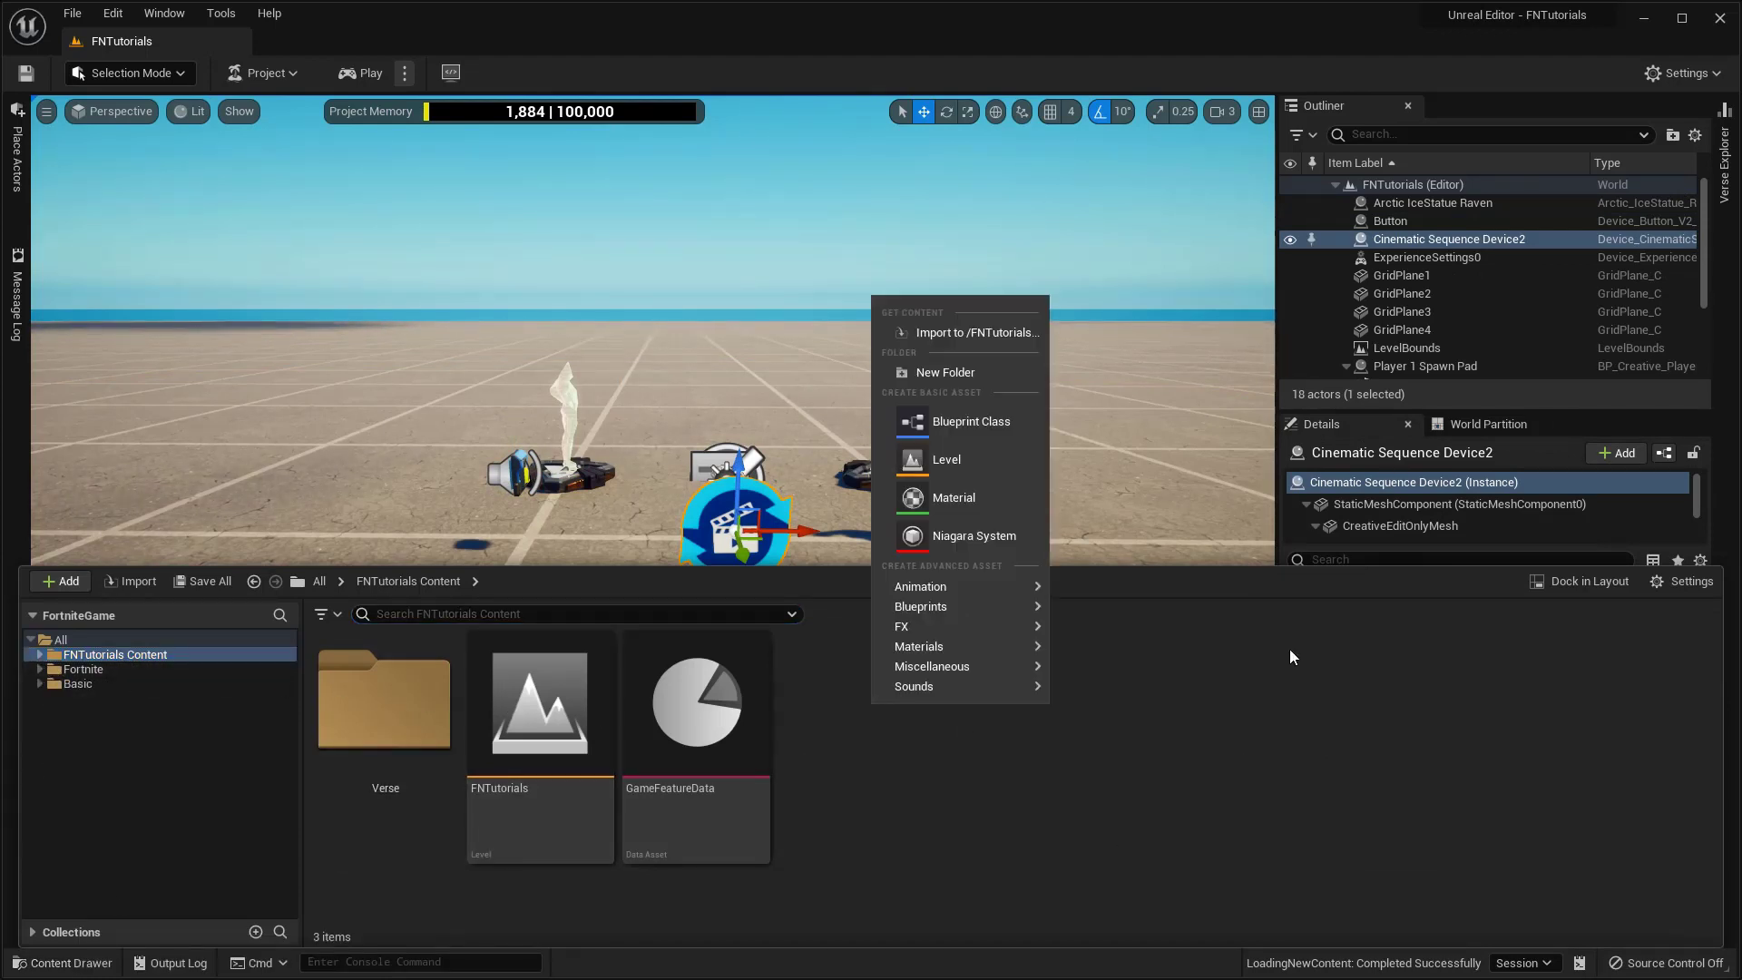
mouse_move(1024, 586)
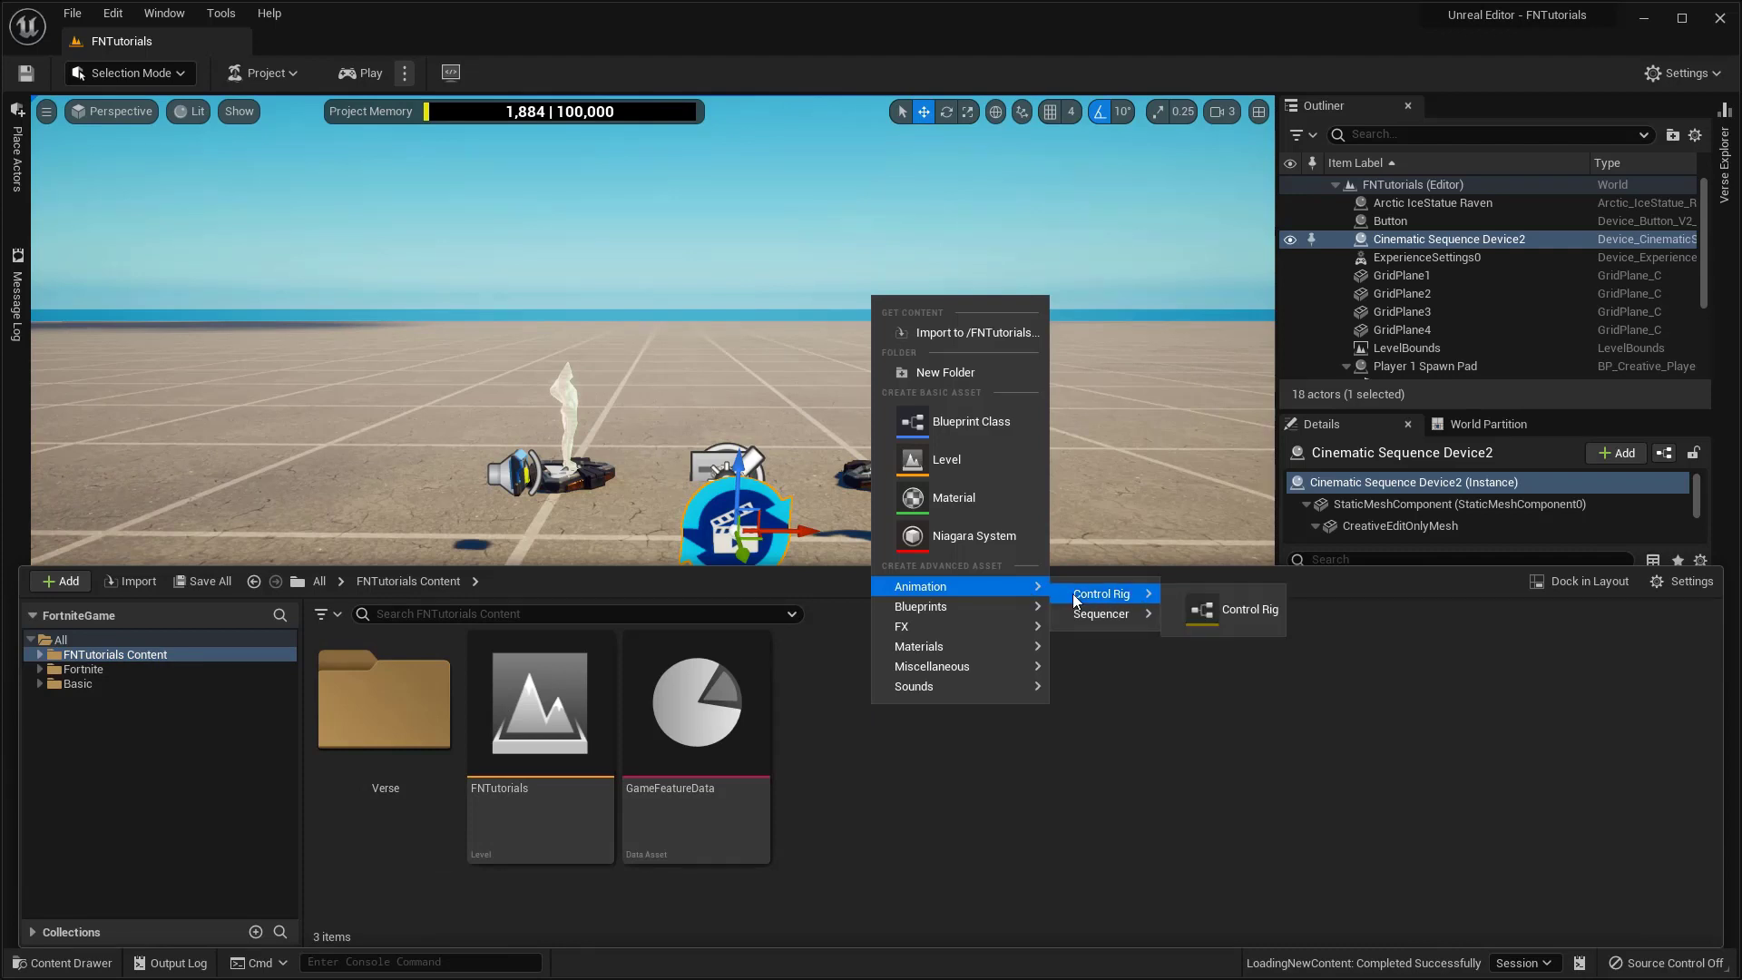
mouse_move(1107, 616)
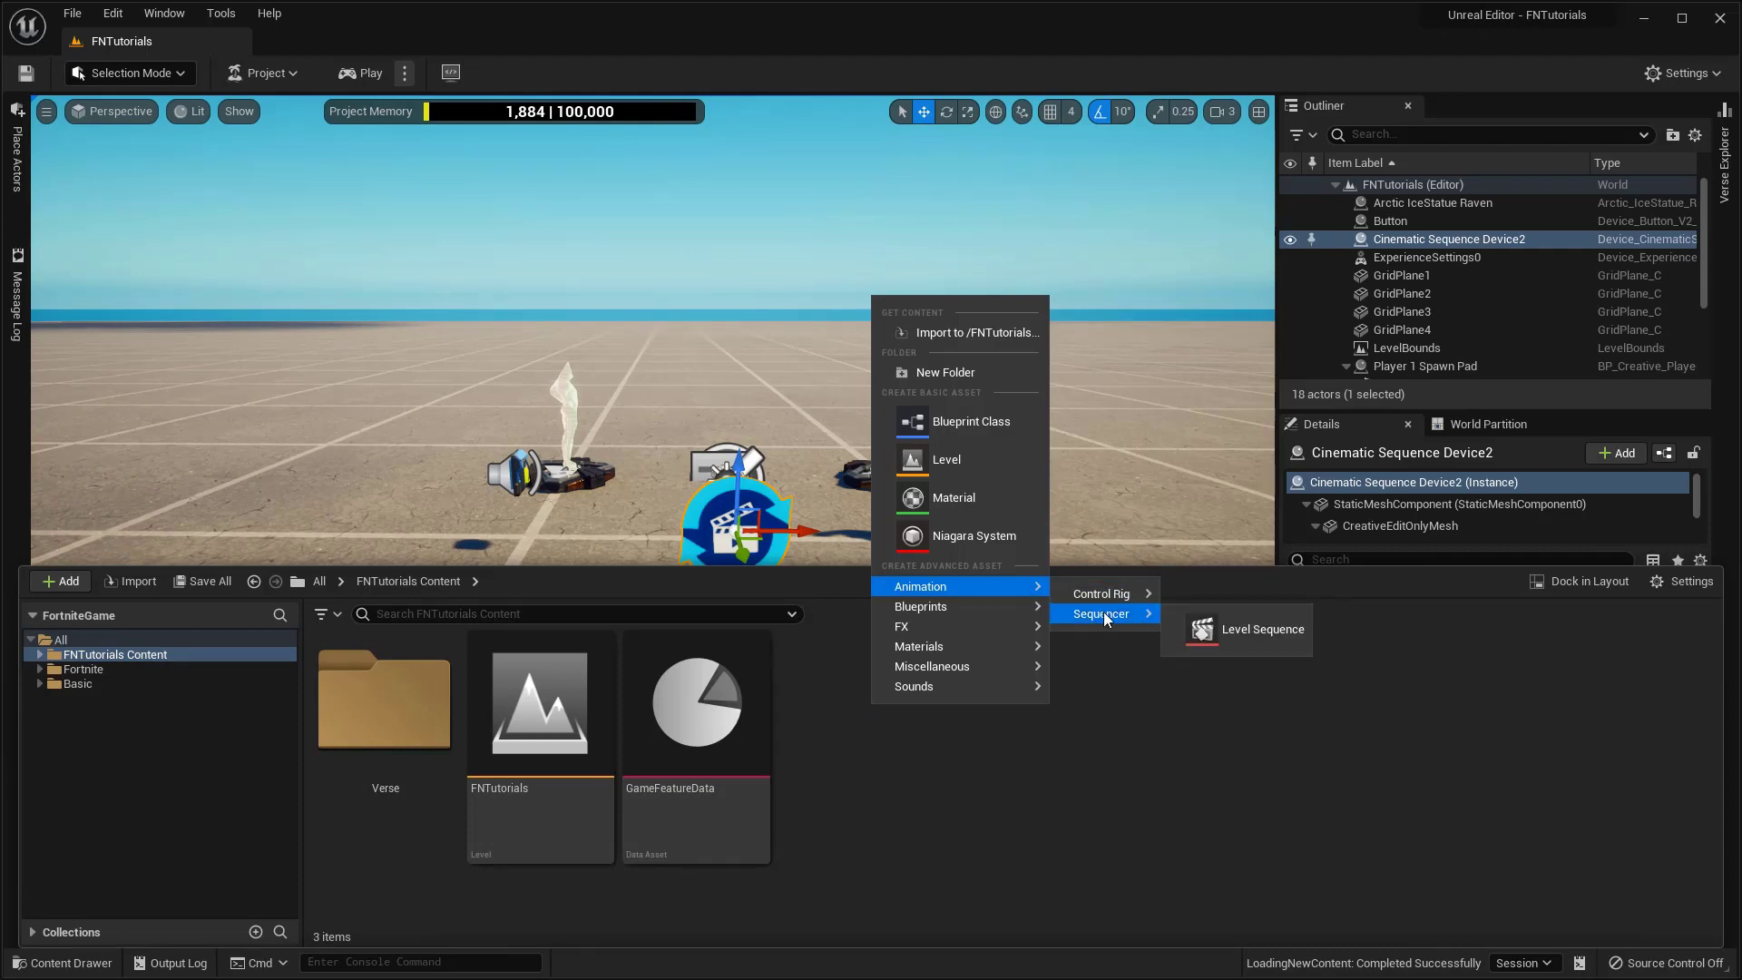
click(1285, 635)
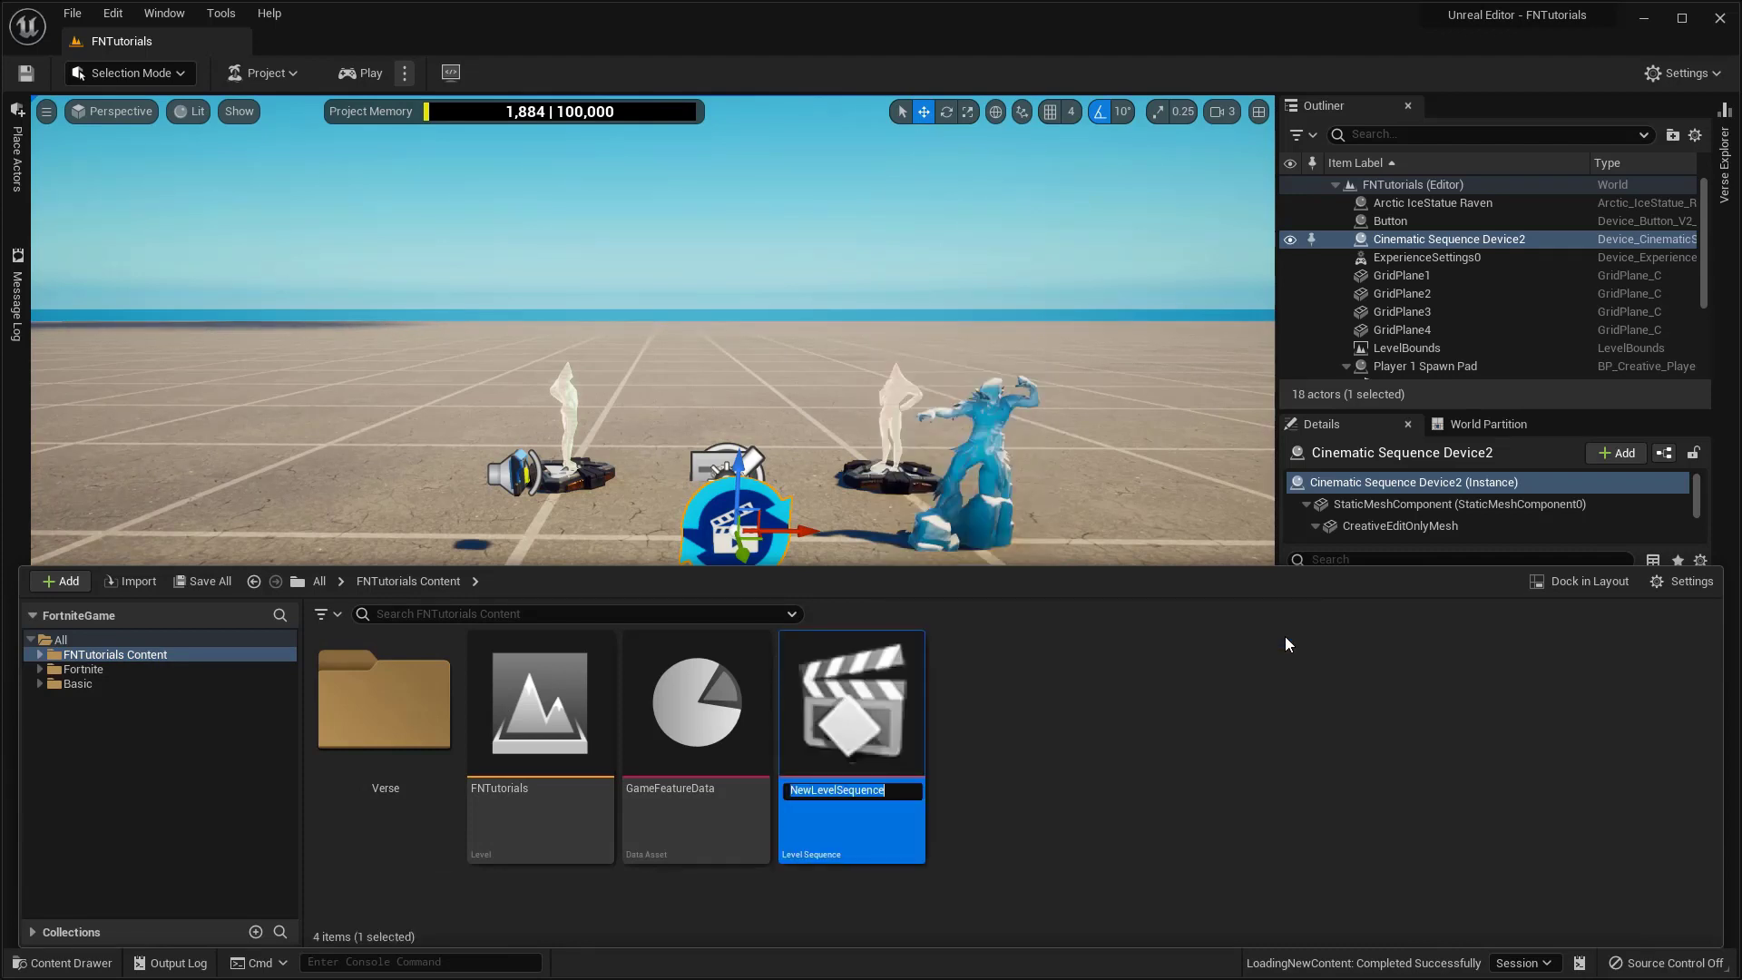
text(MySequenc)
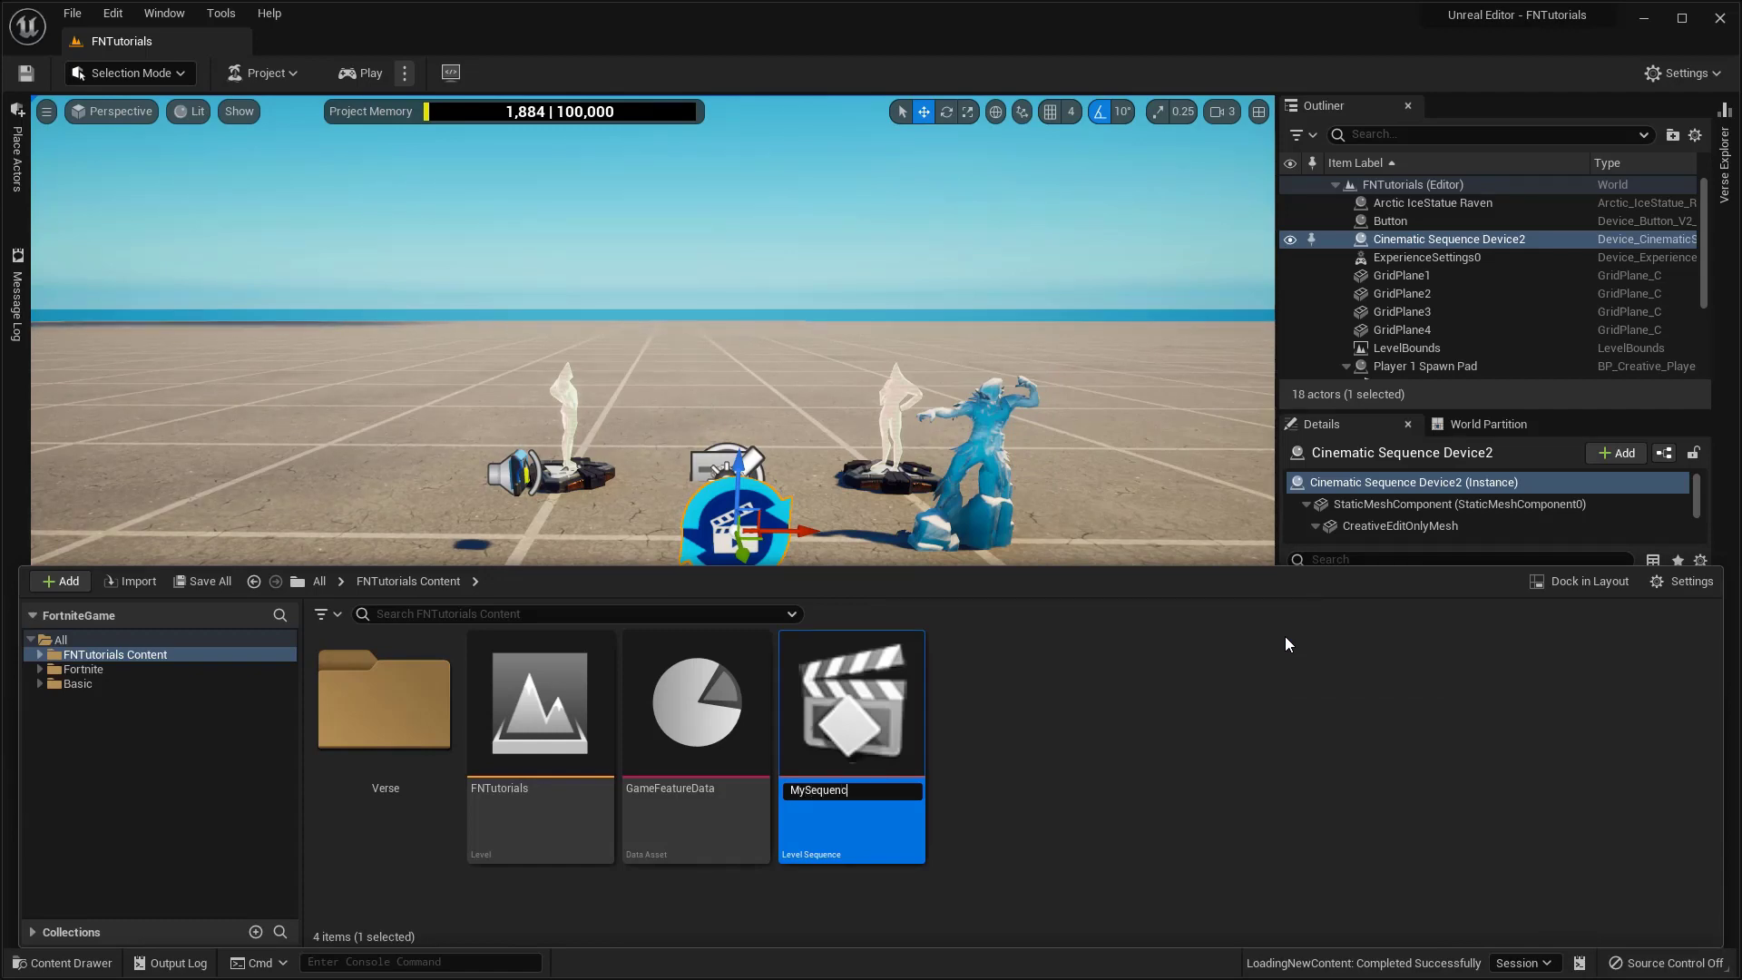
text(e)
key(Return)
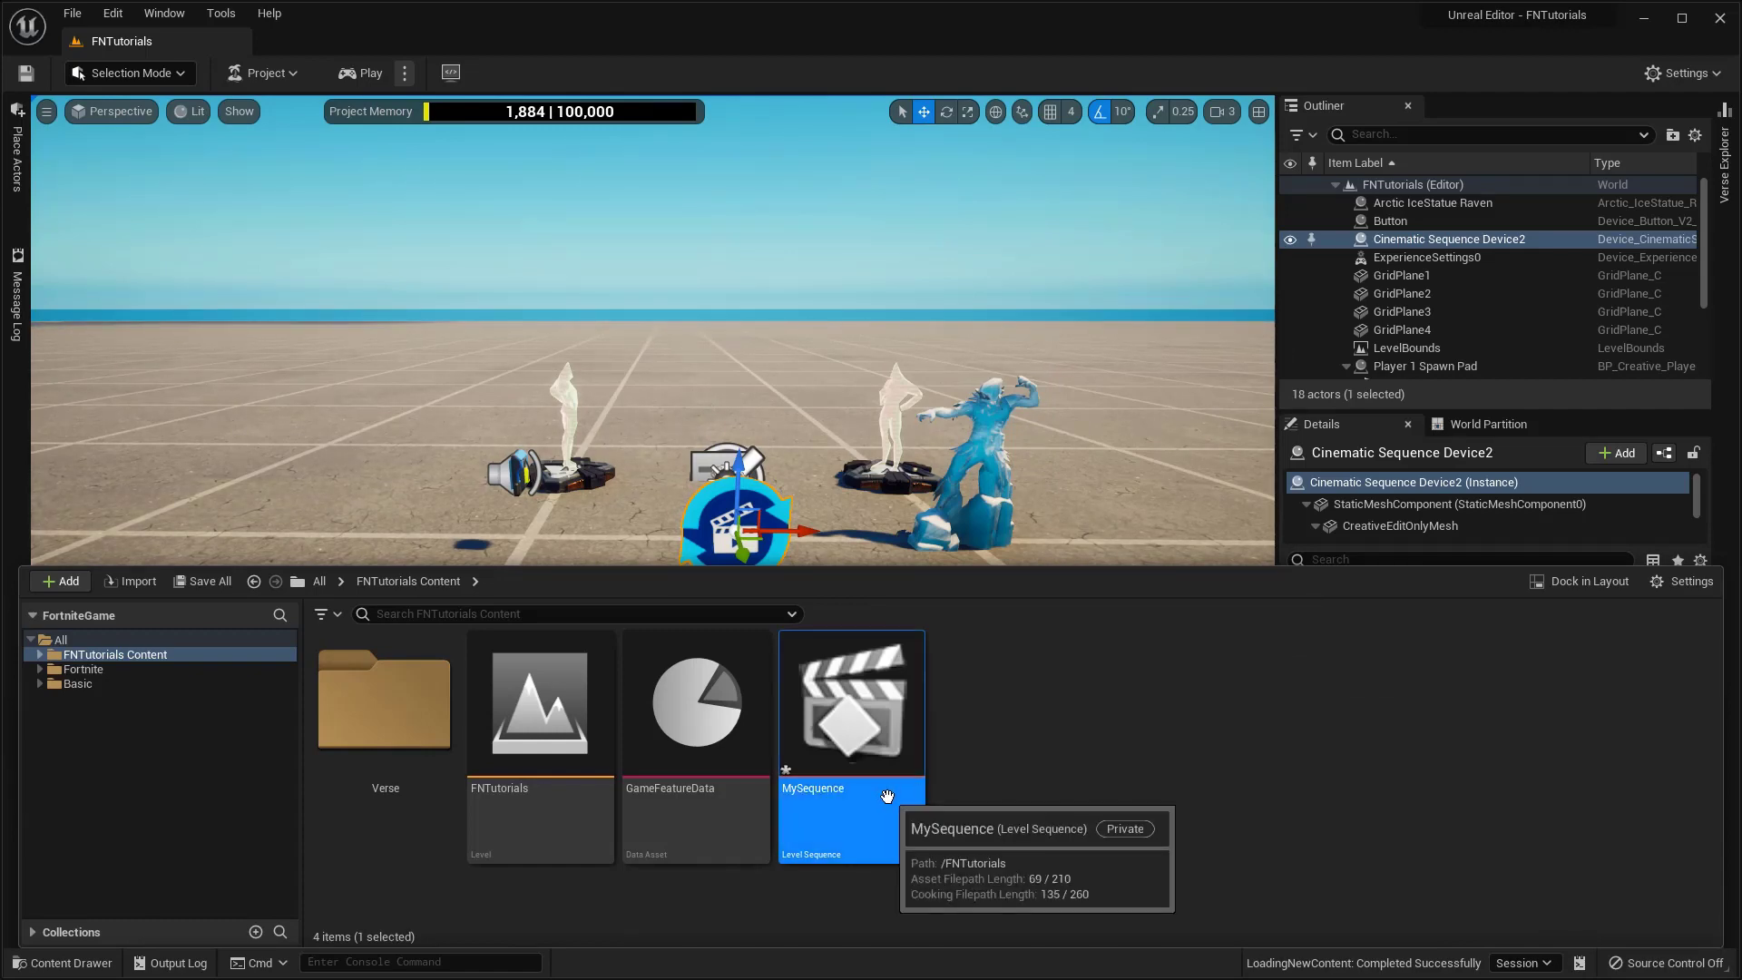
Step: Open MySequence and add the Arctic IceStatue Raven from the level to it as an actor
double_click(887, 795)
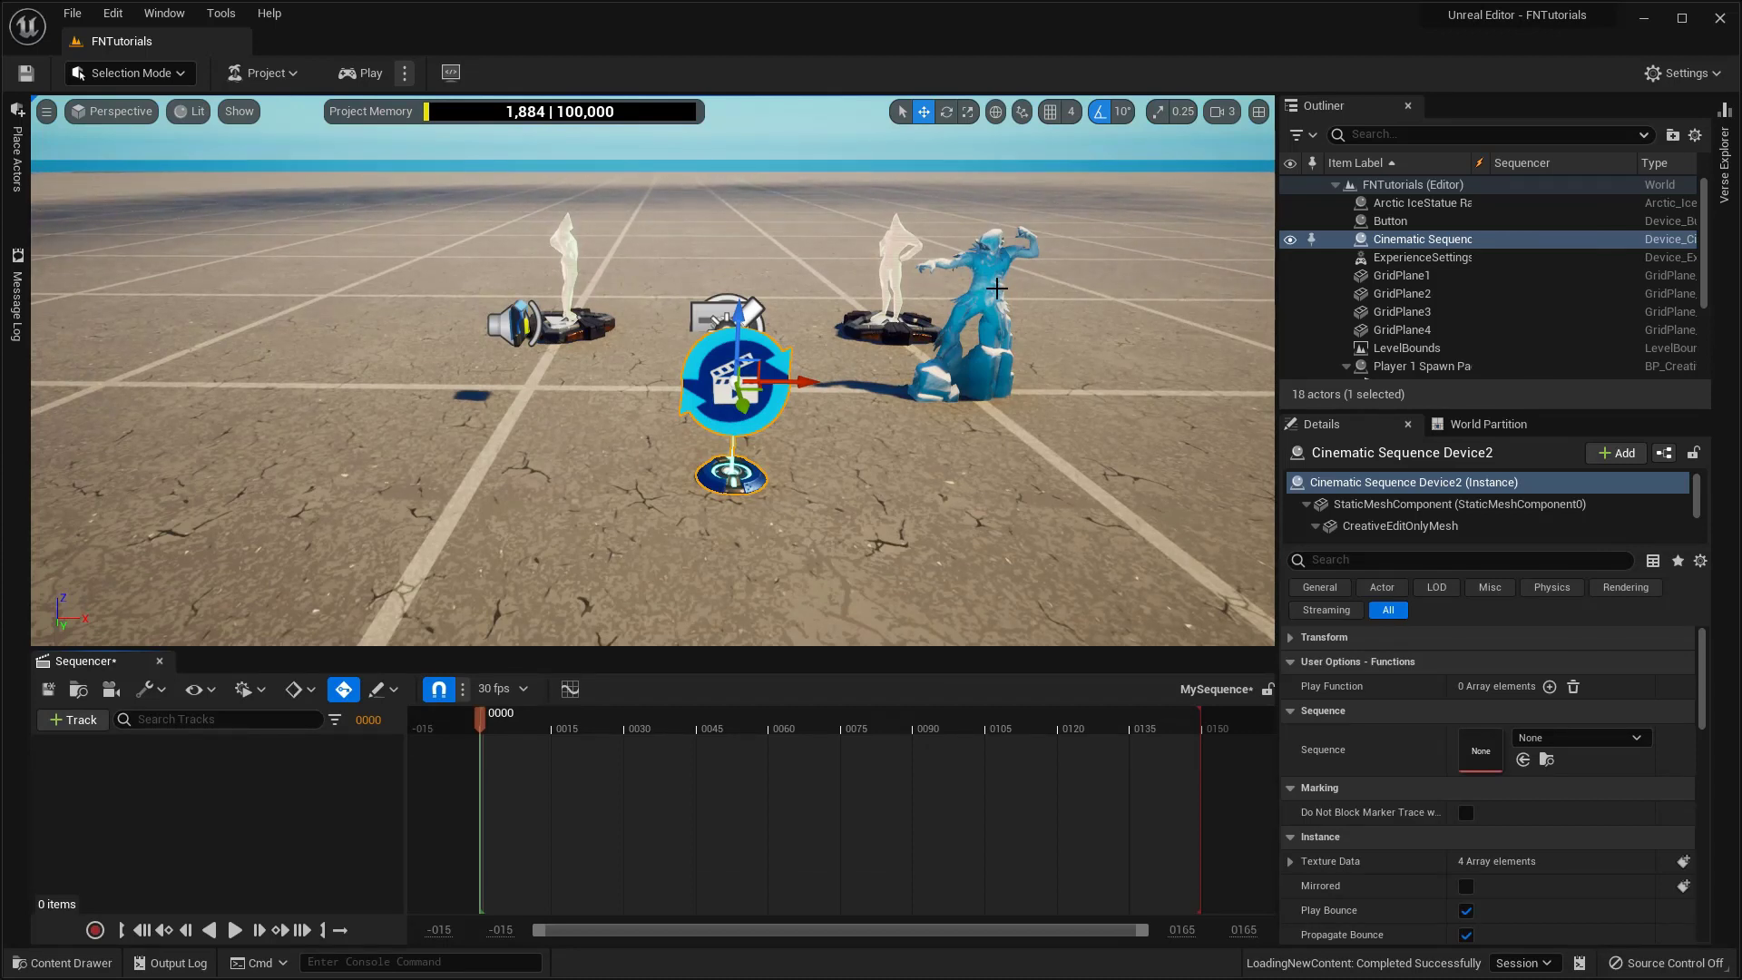
click(997, 288)
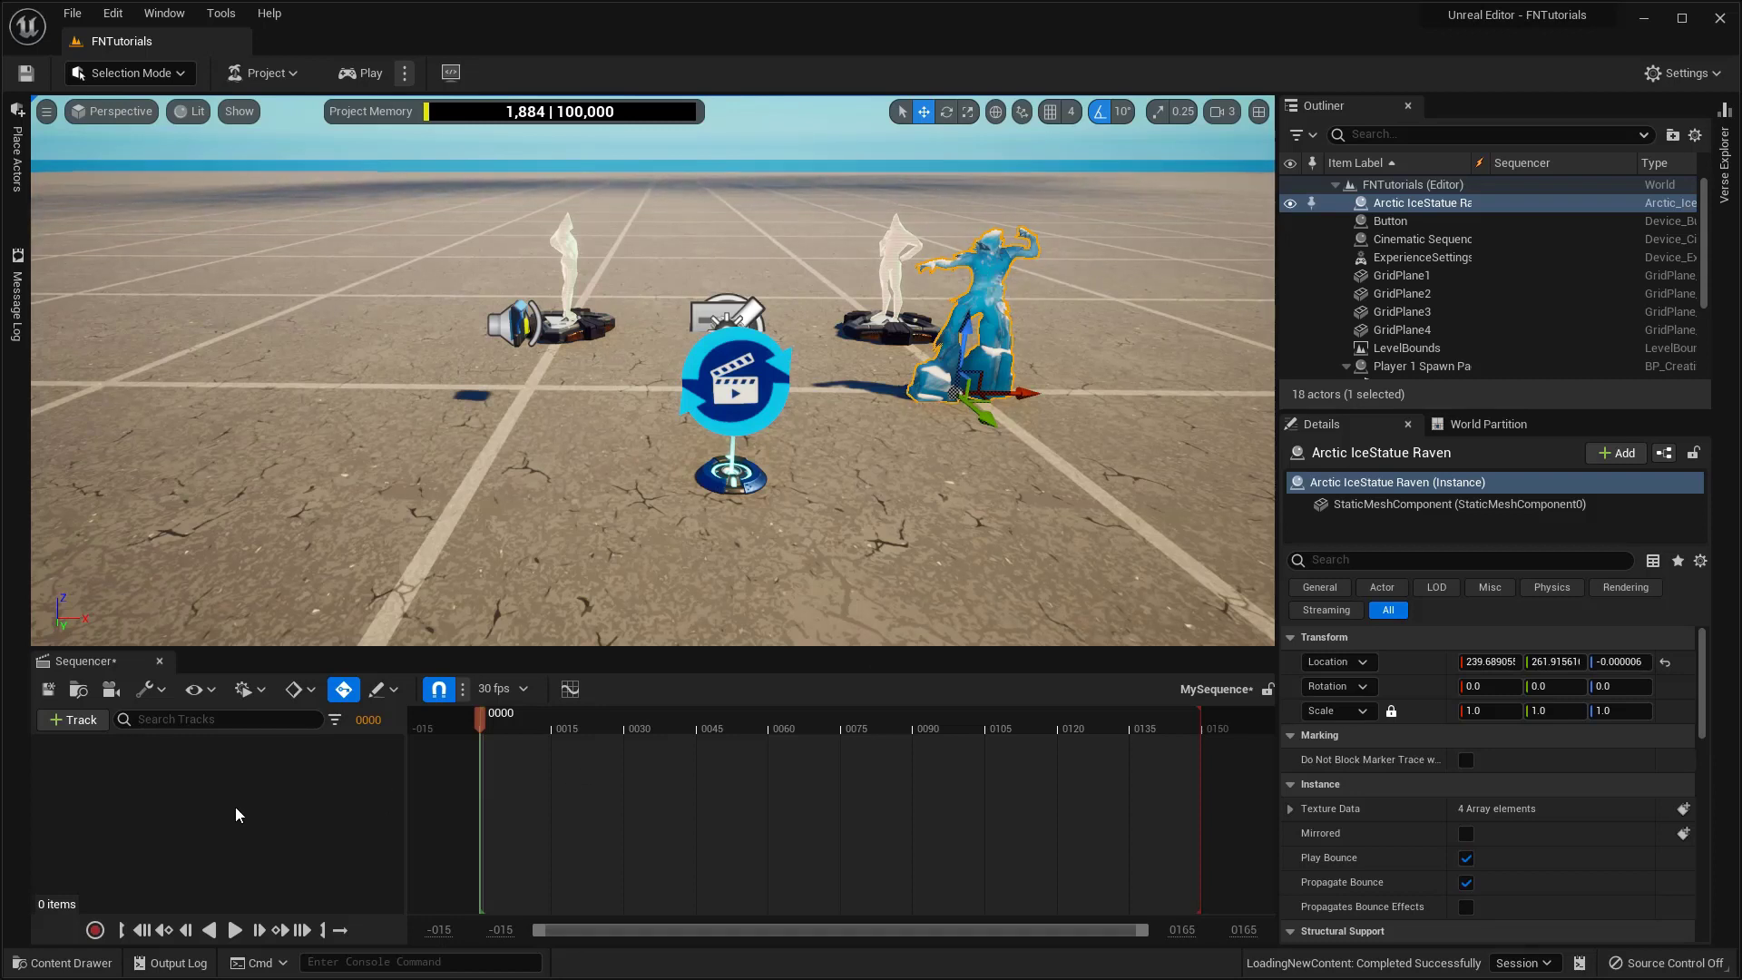
drag(46, 742, 376, 899)
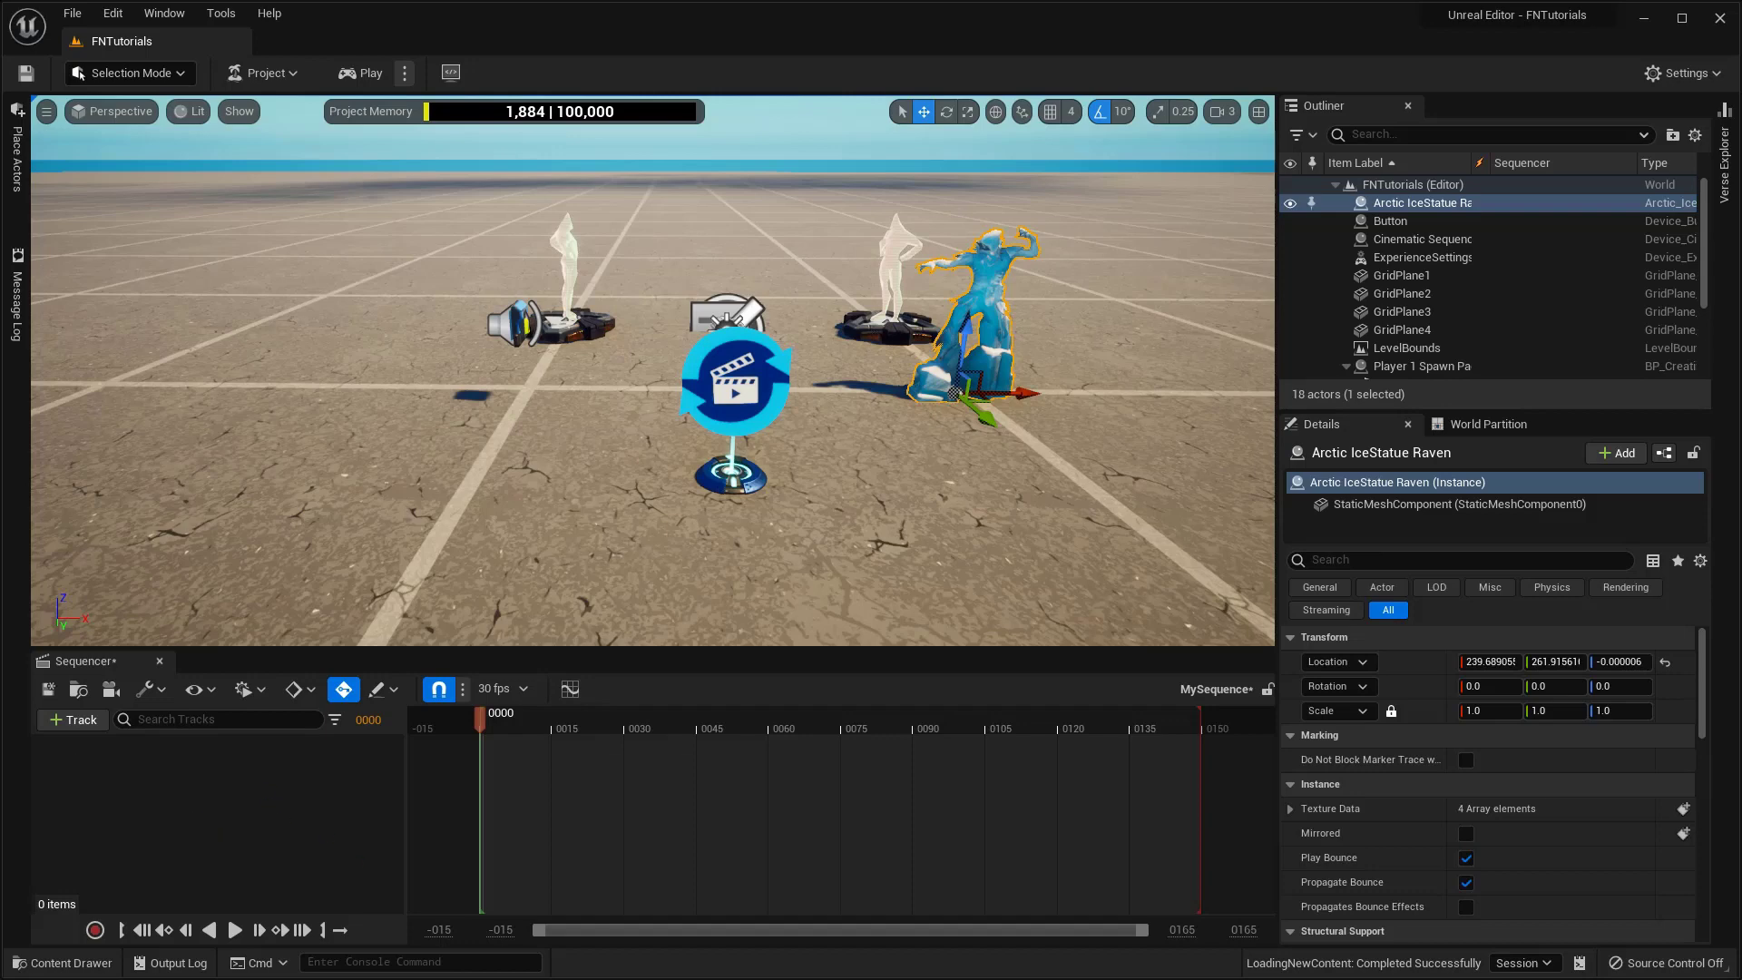
right_click(256, 786)
mouse_move(414, 555)
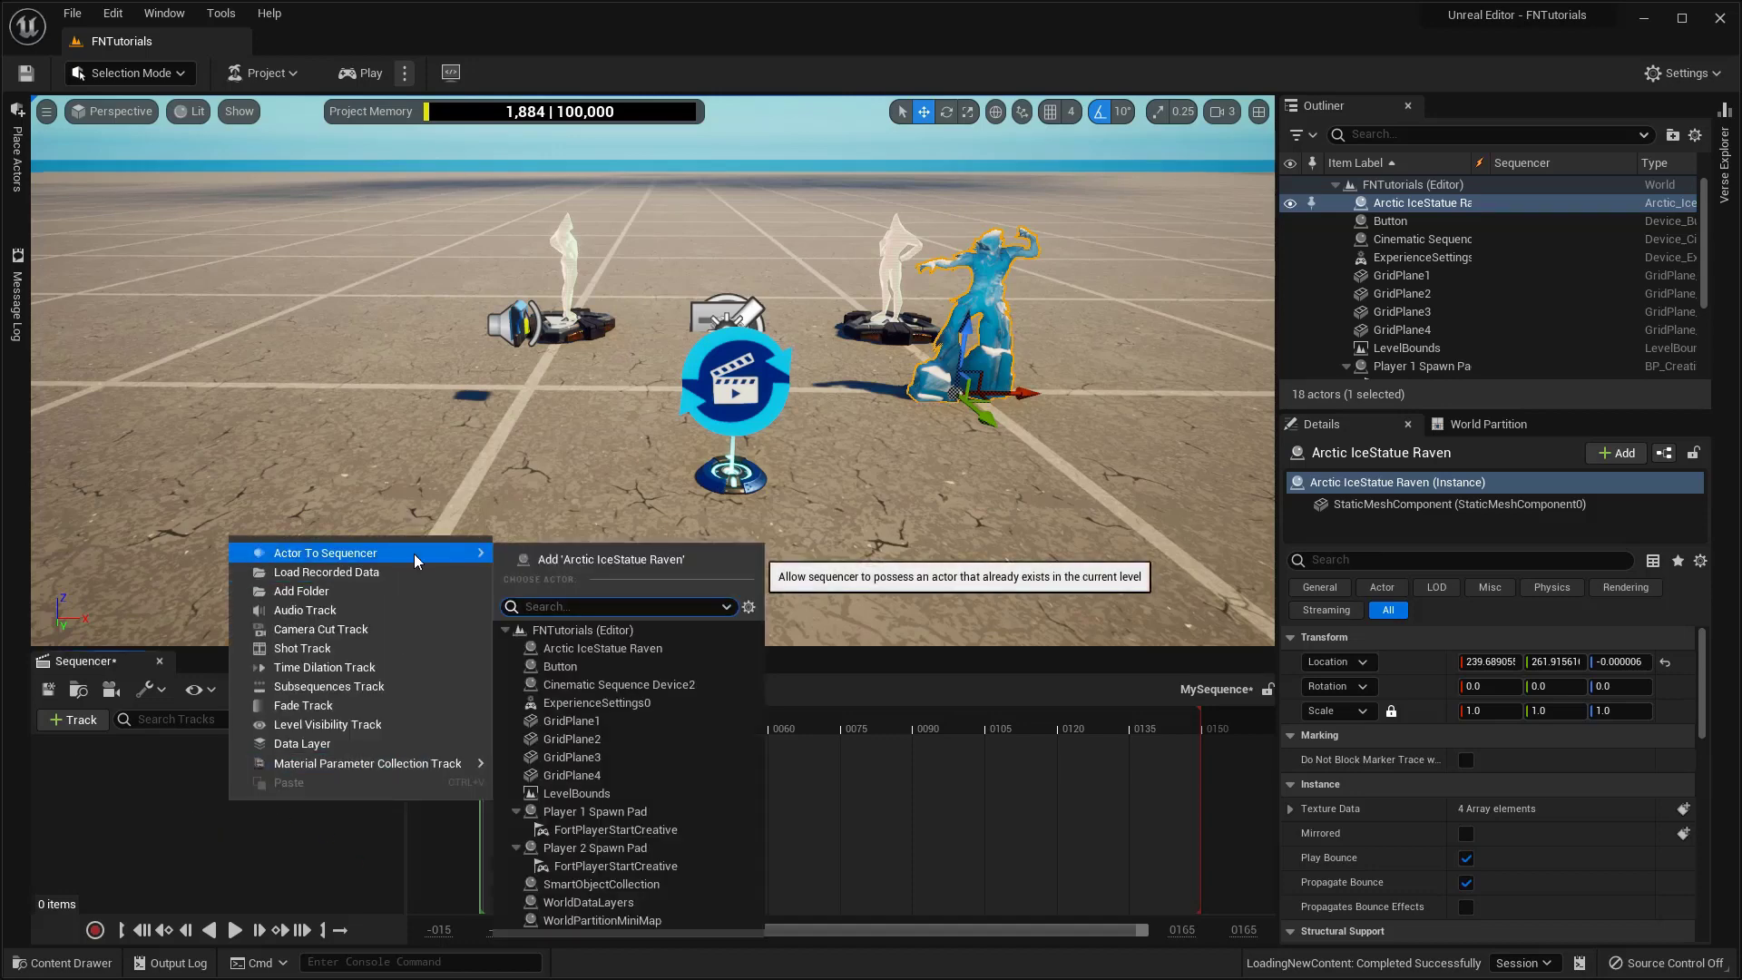
click(682, 559)
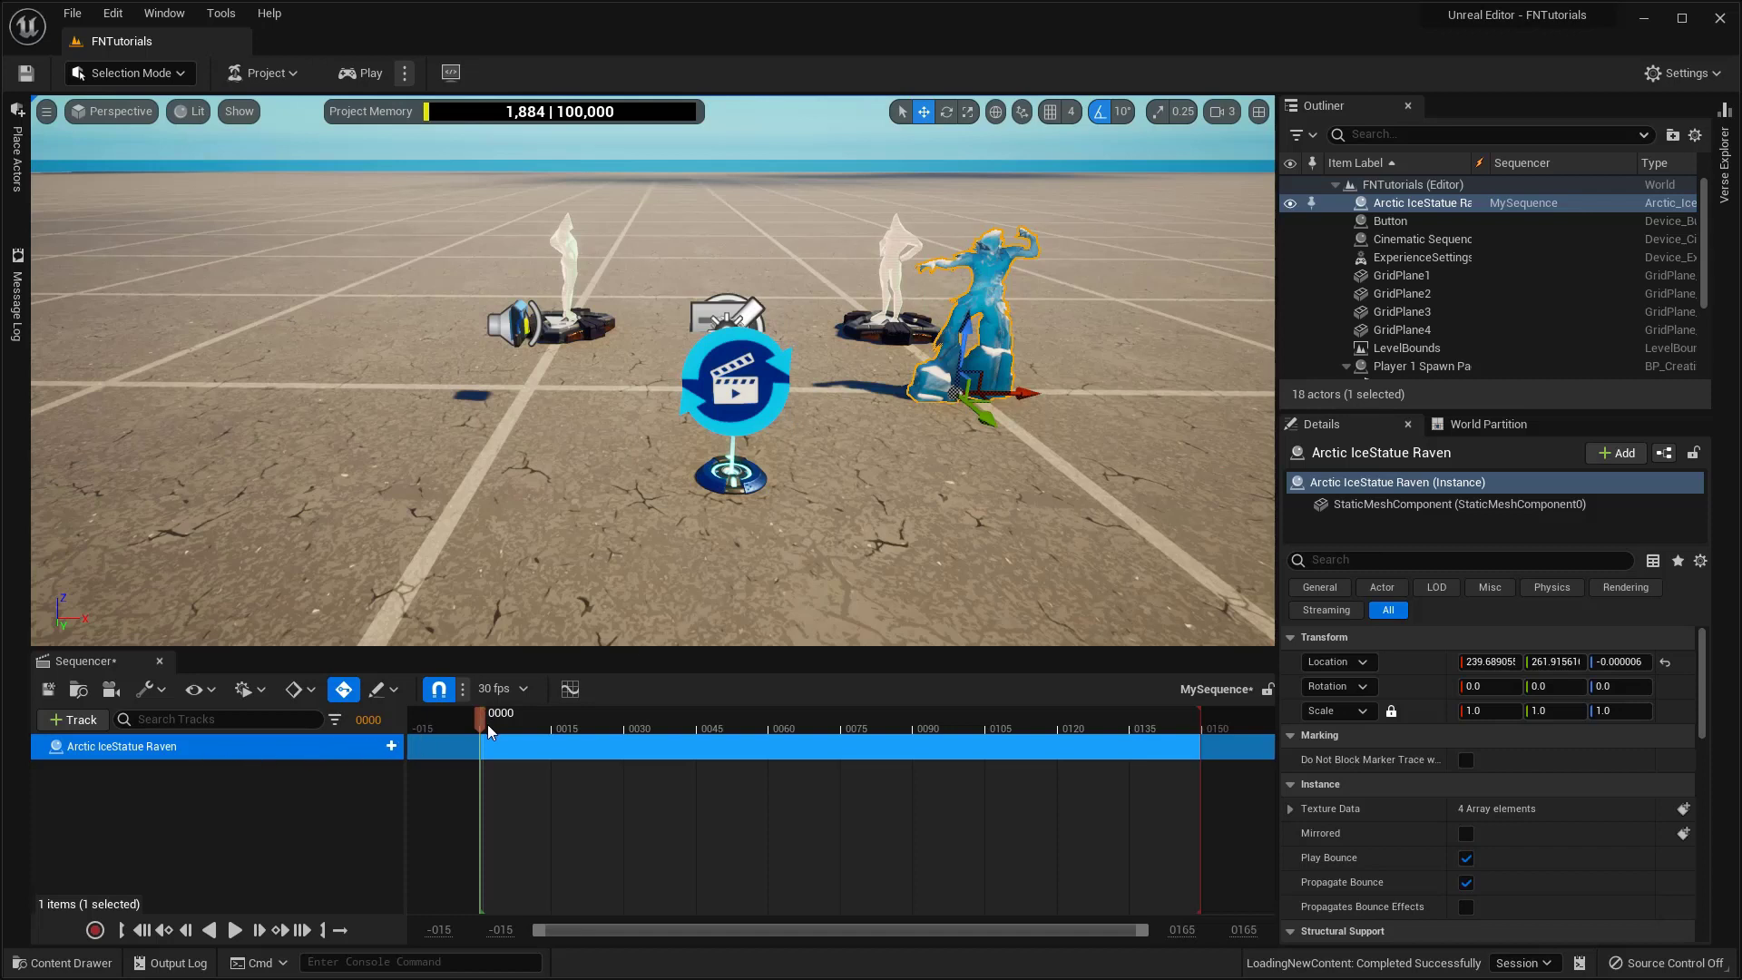
Step: Scrub the sequence to frame 10 and return the playhead to frame 0
drag(487, 724, 525, 723)
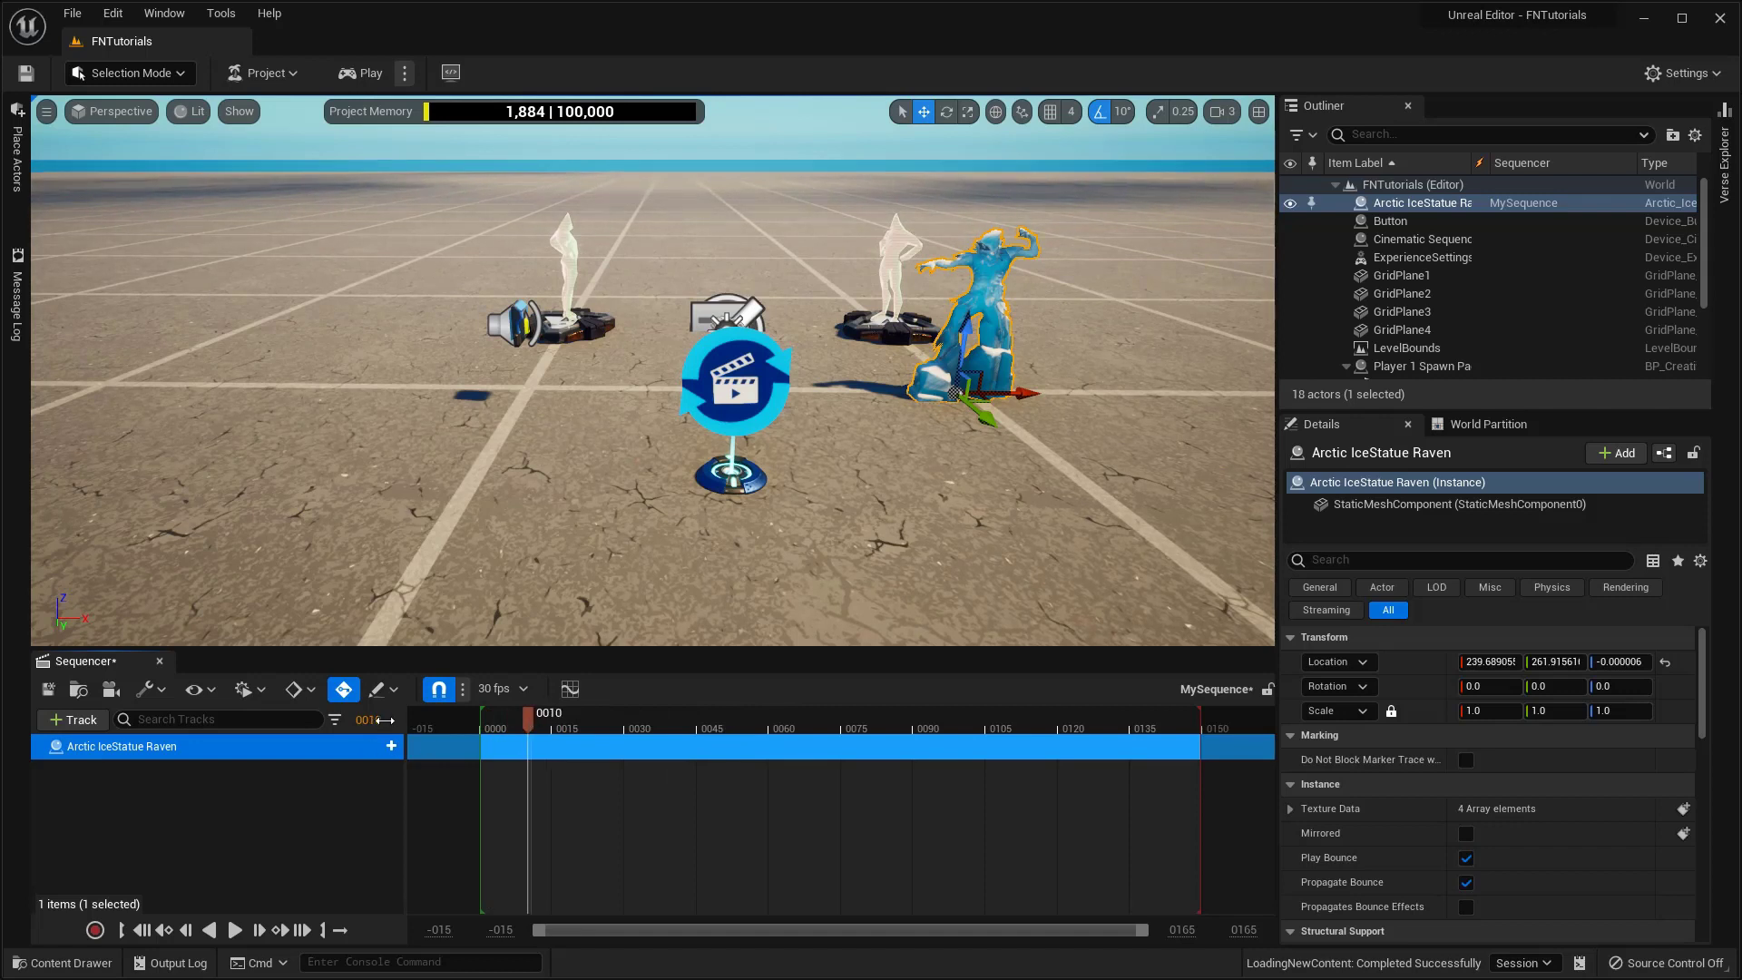
click(367, 723)
text(0)
key(Return)
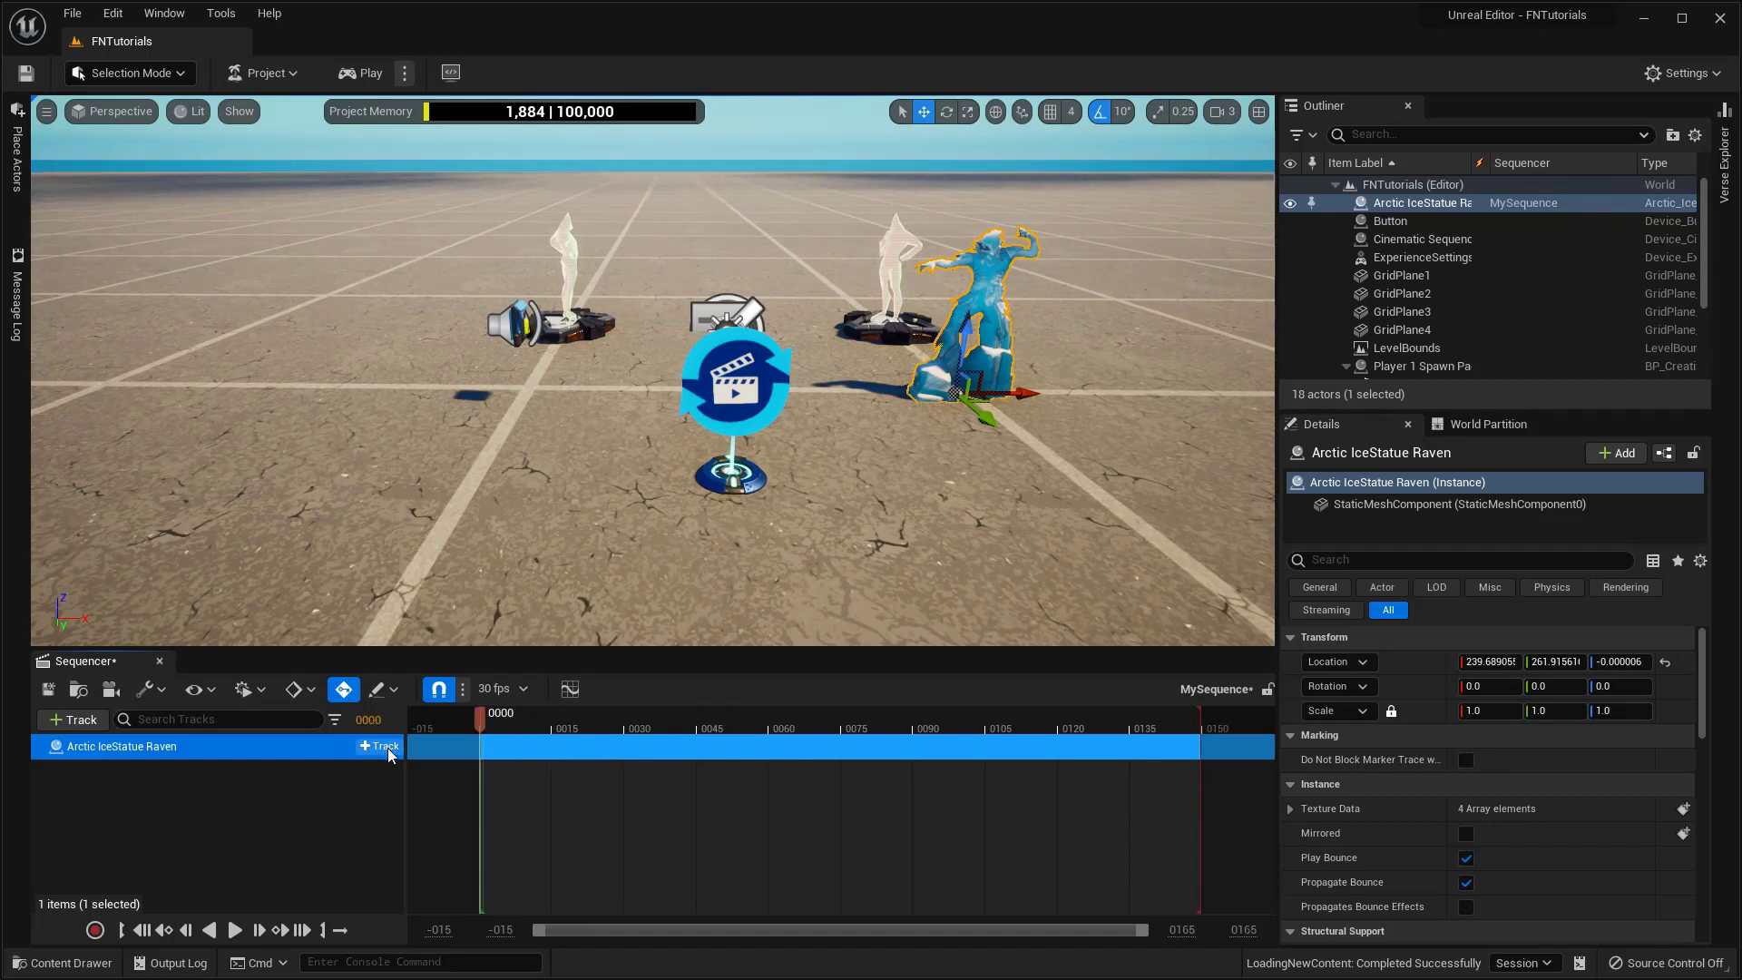
Step: Add a Transform track to the Arctic IceStatue Raven and key its Location at frame 0
click(389, 750)
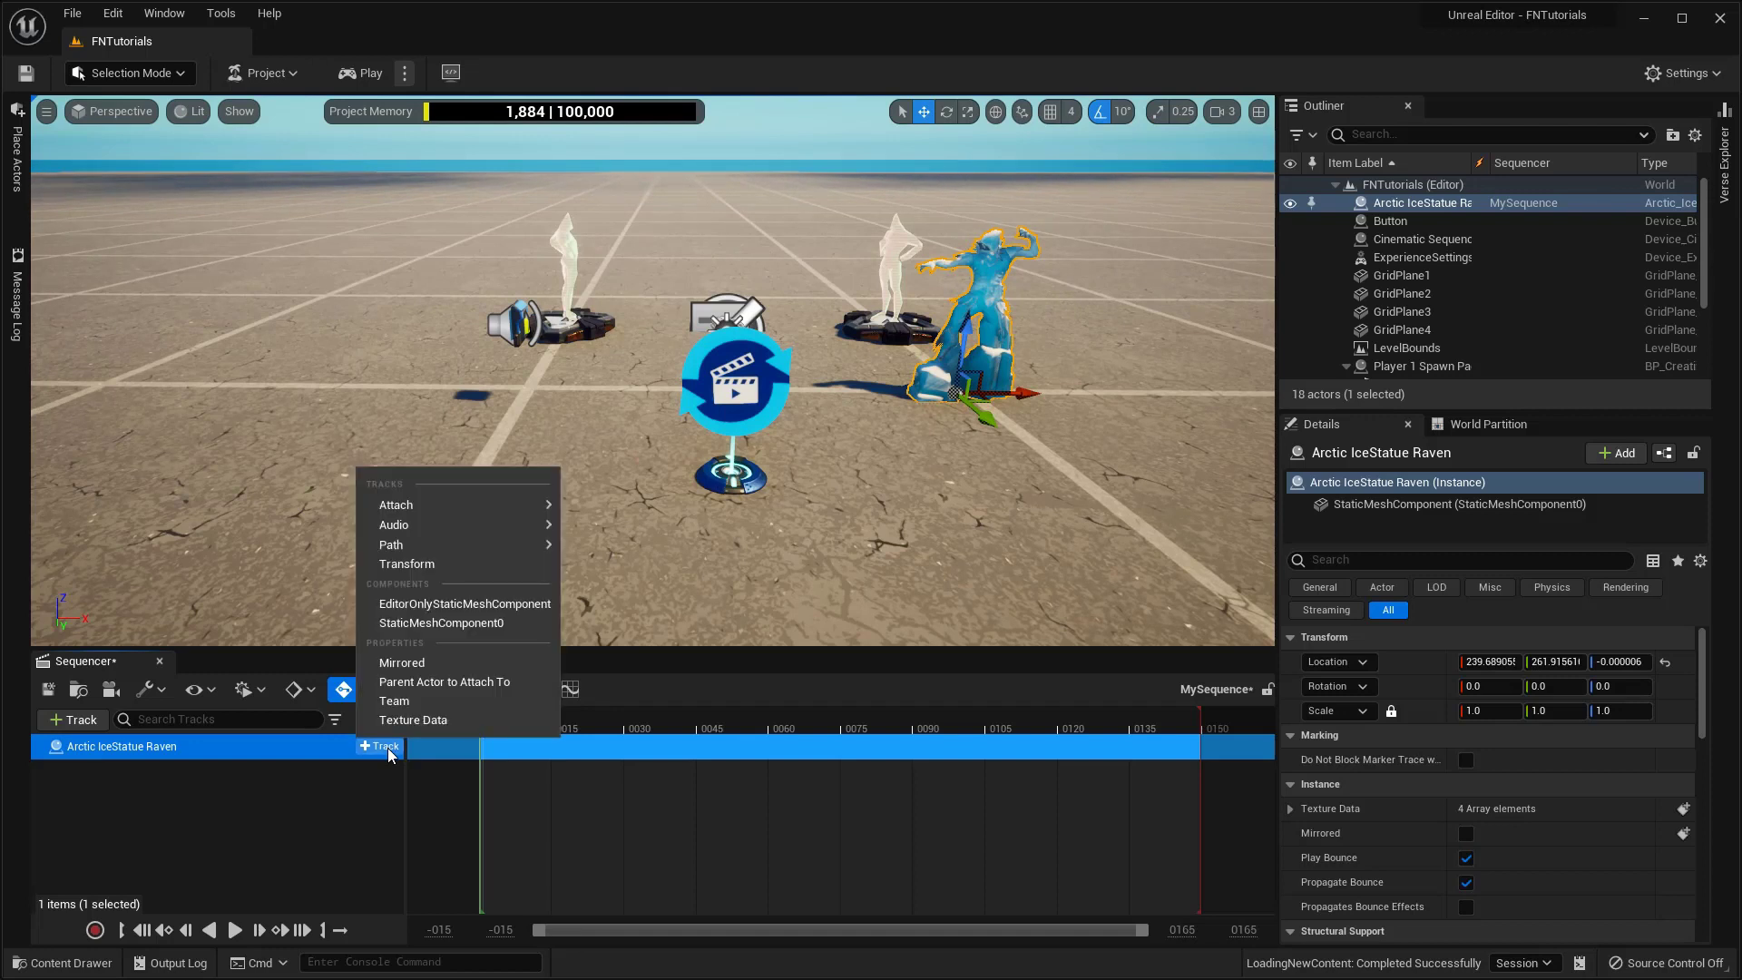
click(466, 563)
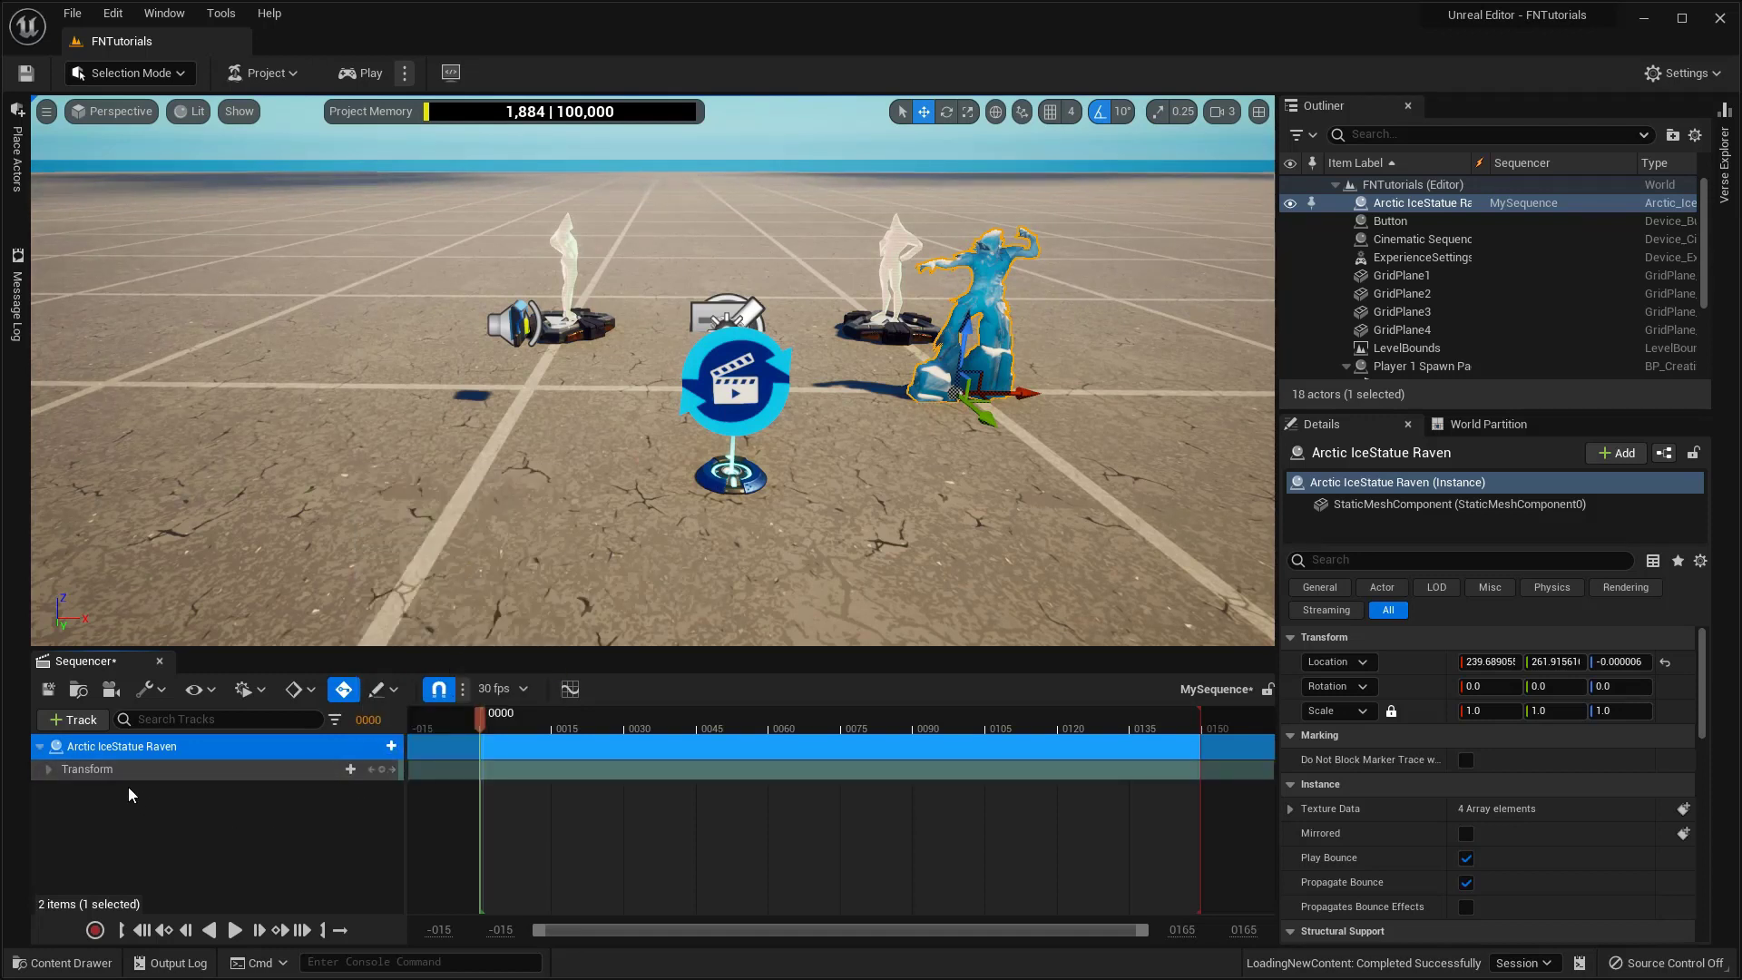
click(50, 770)
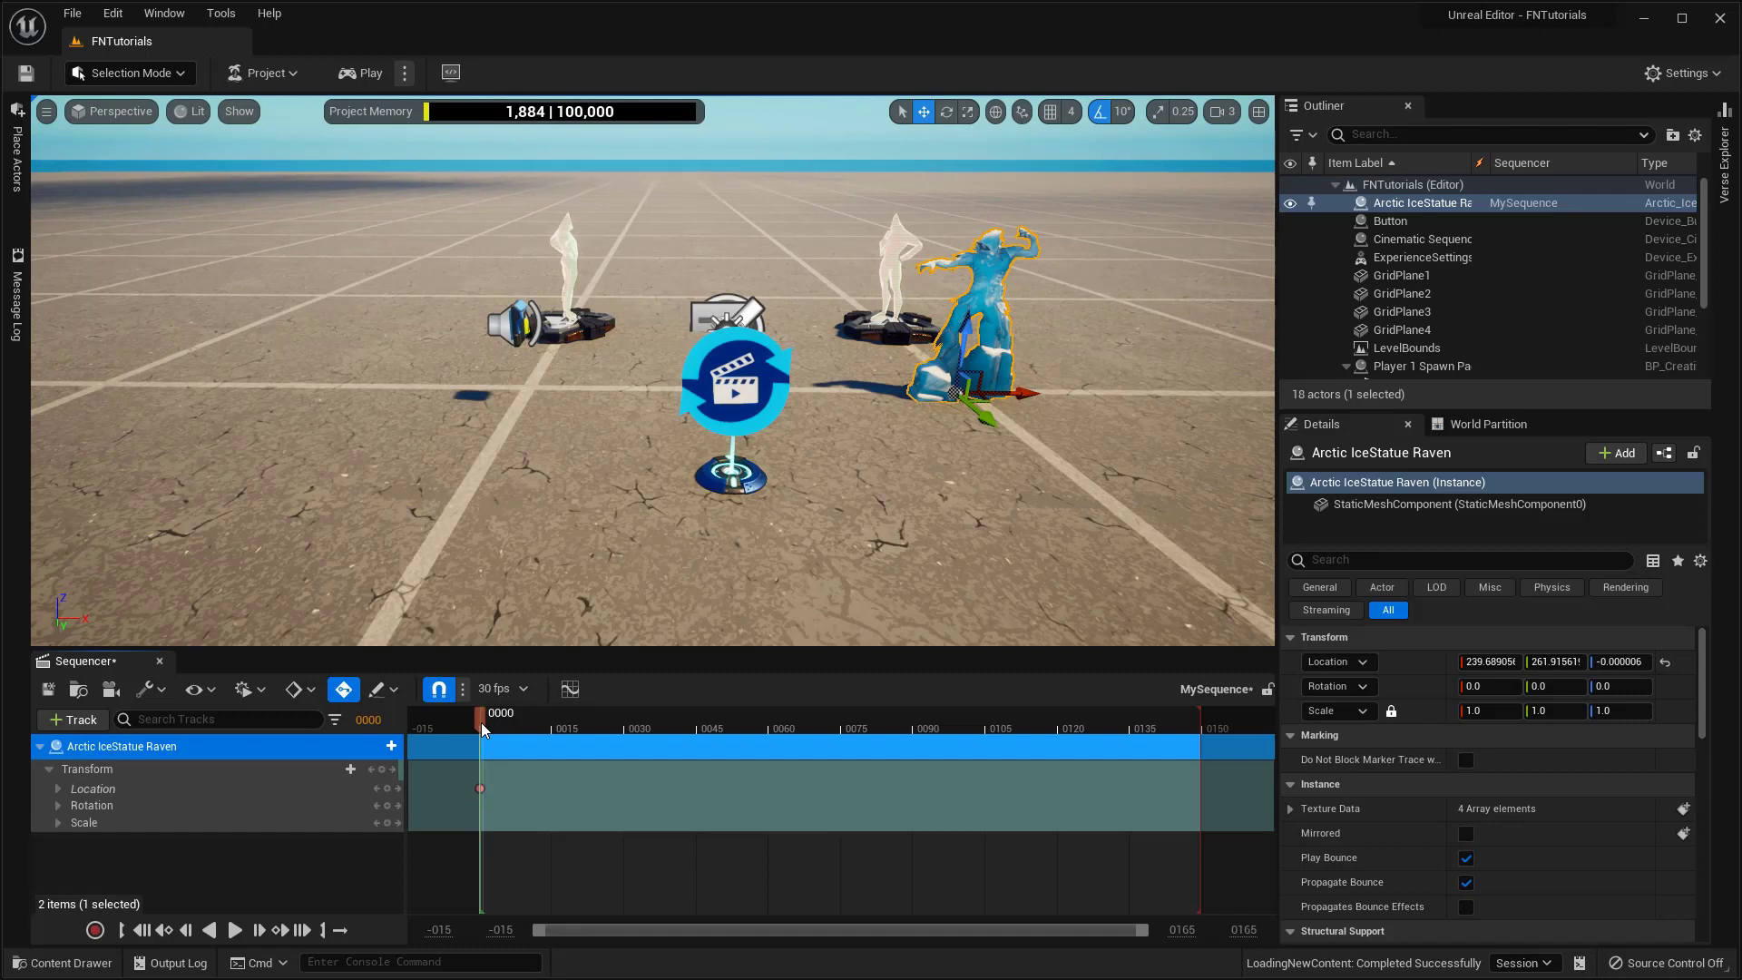
Step: At frame 60, auto-key the statue's Location by moving it along X to about -266, by the button device
drag(481, 722, 774, 740)
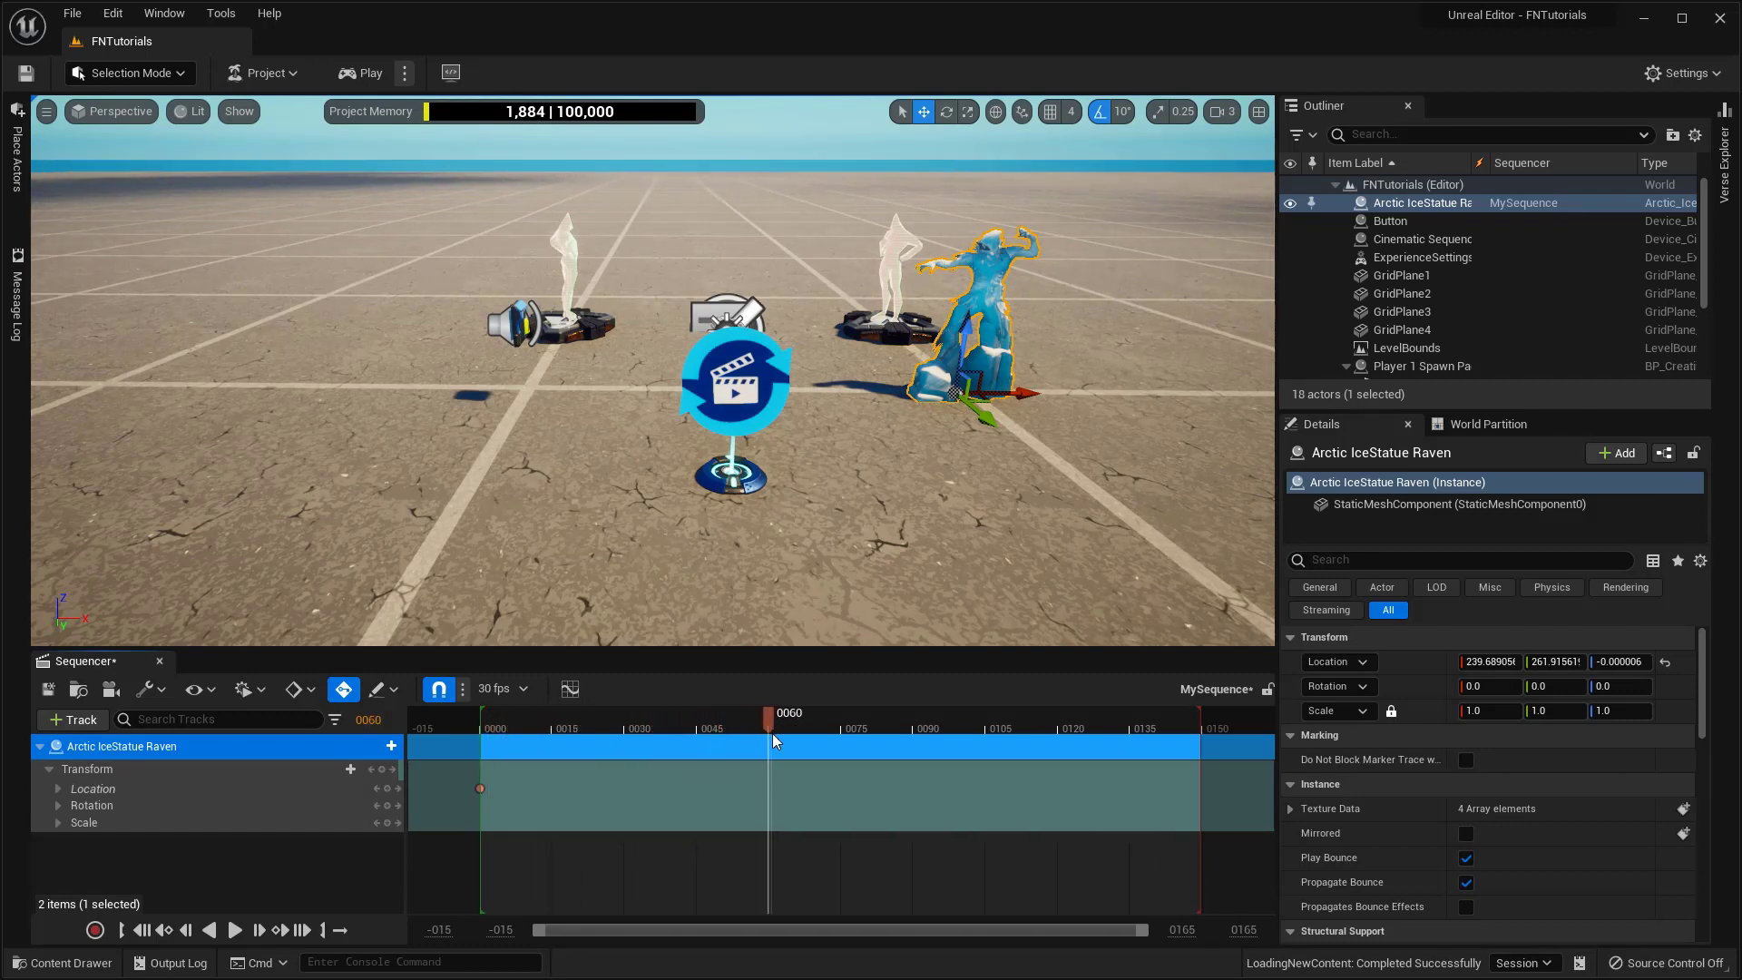
drag(1030, 393, 596, 423)
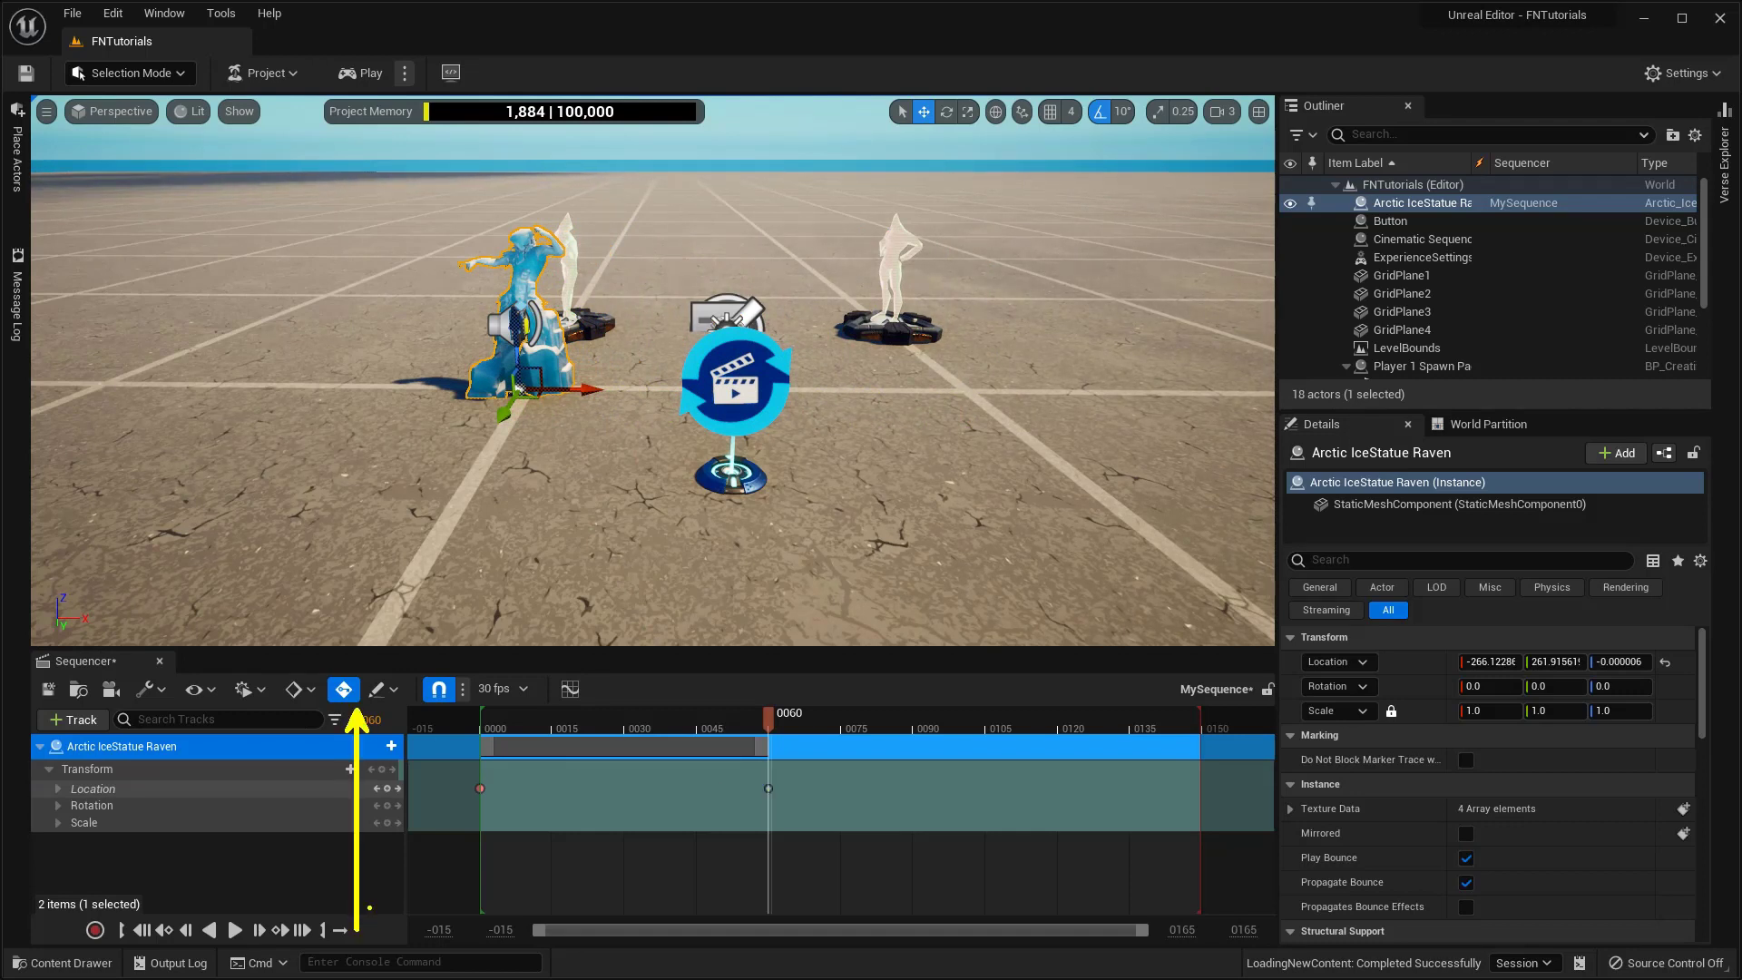
Step: Turn off auto-keying and replace the frame 60 Location key with a manually added one, with the statue at about X -253.6
click(343, 689)
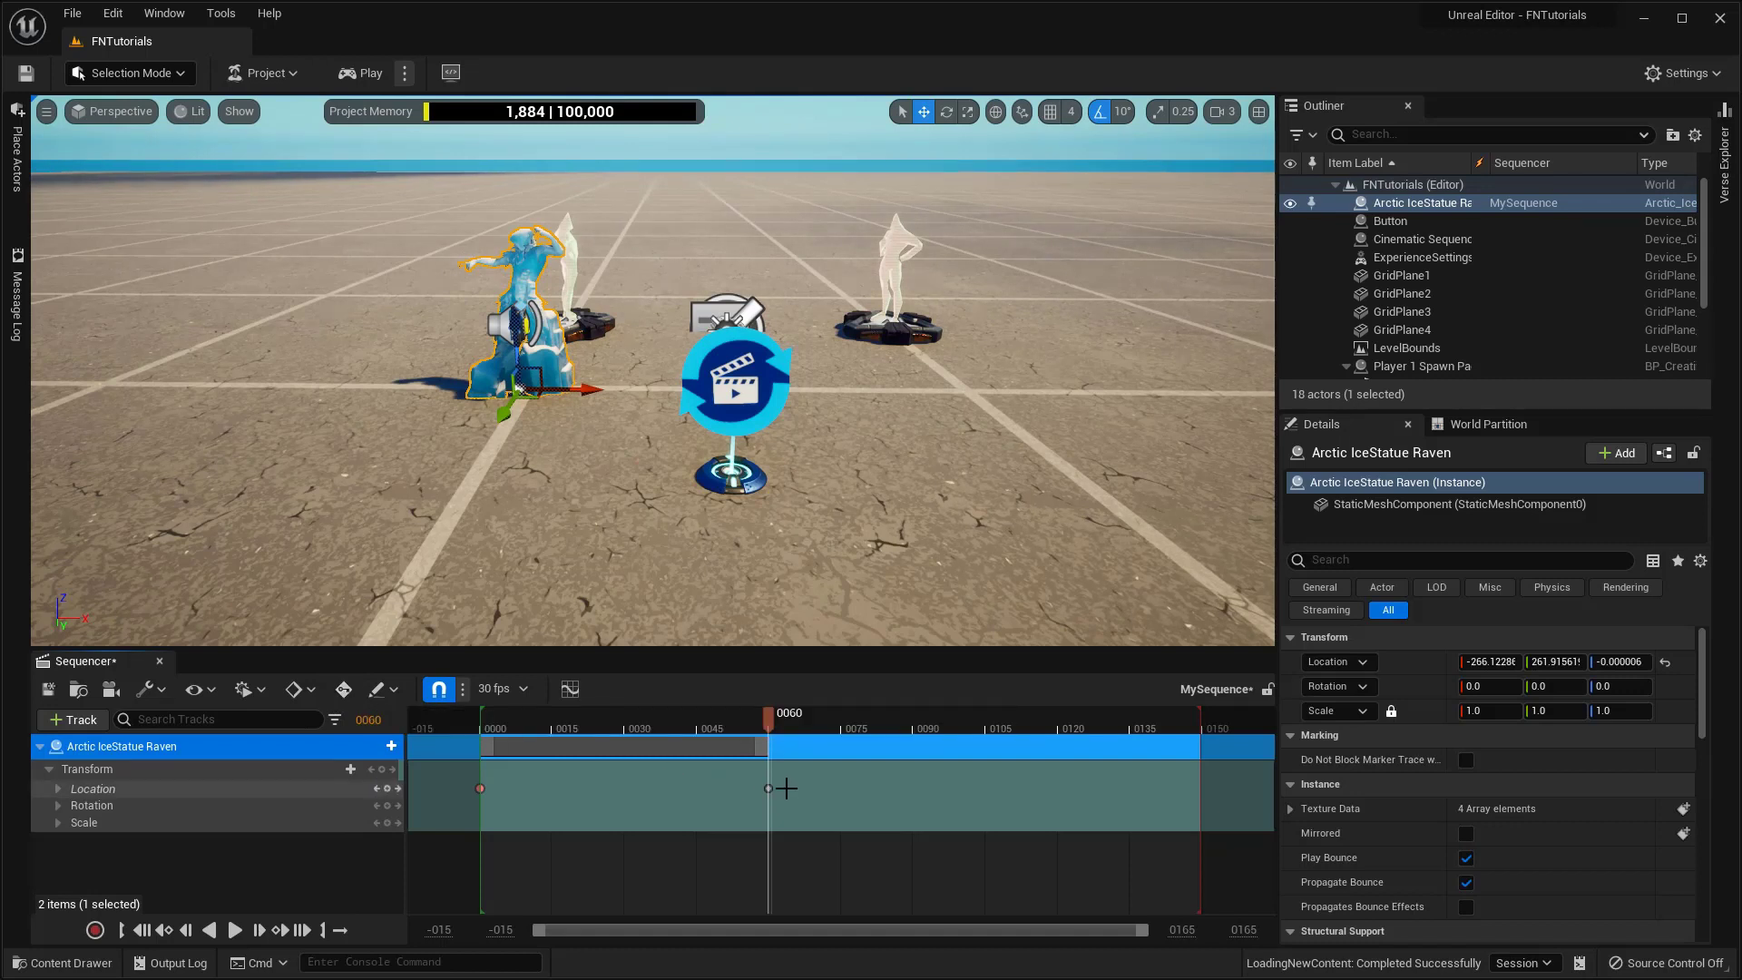
key(Delete)
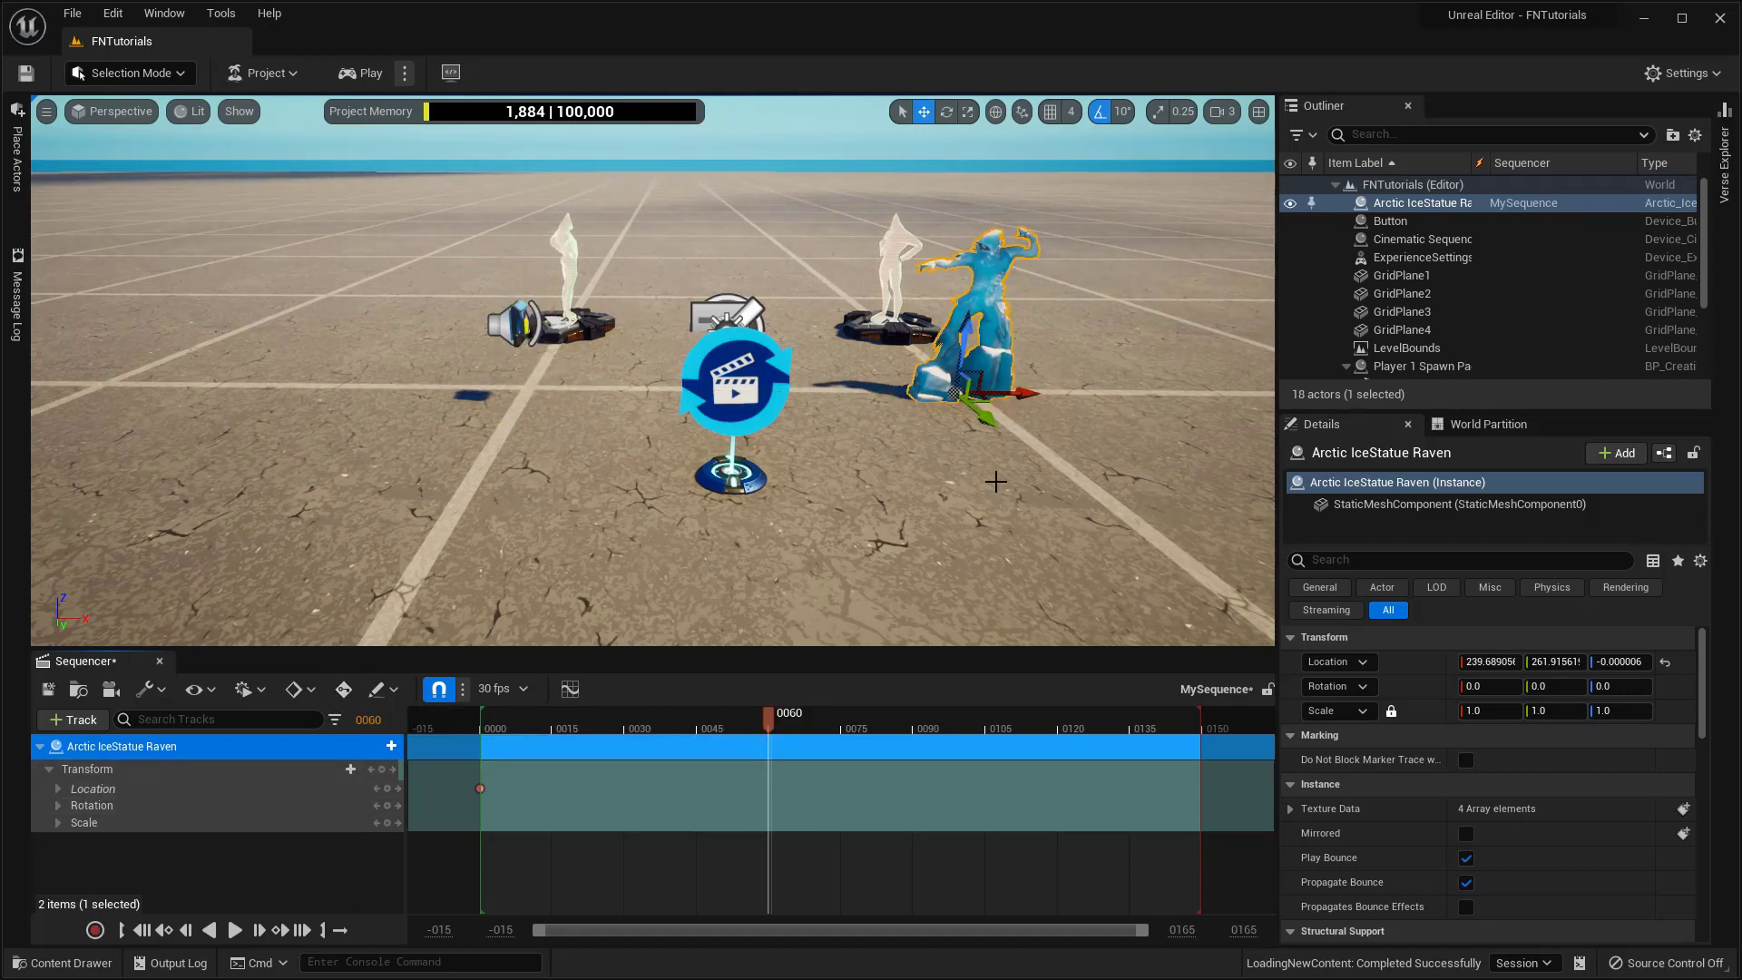
drag(1024, 393, 601, 402)
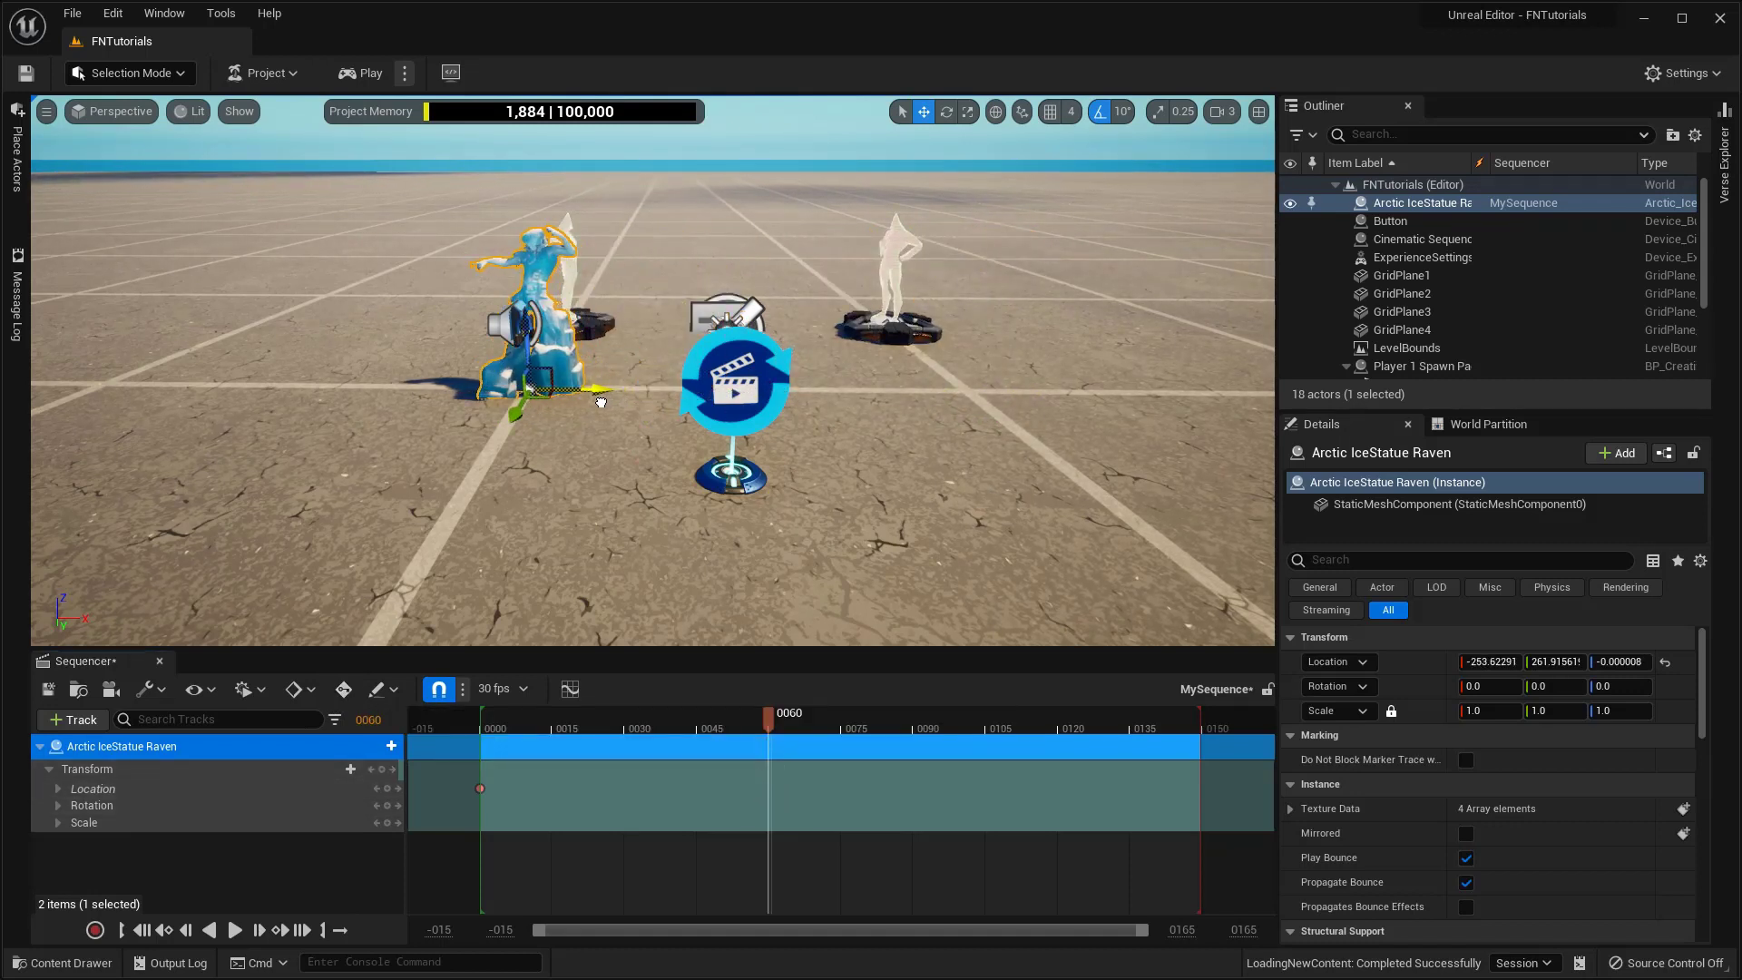
click(386, 789)
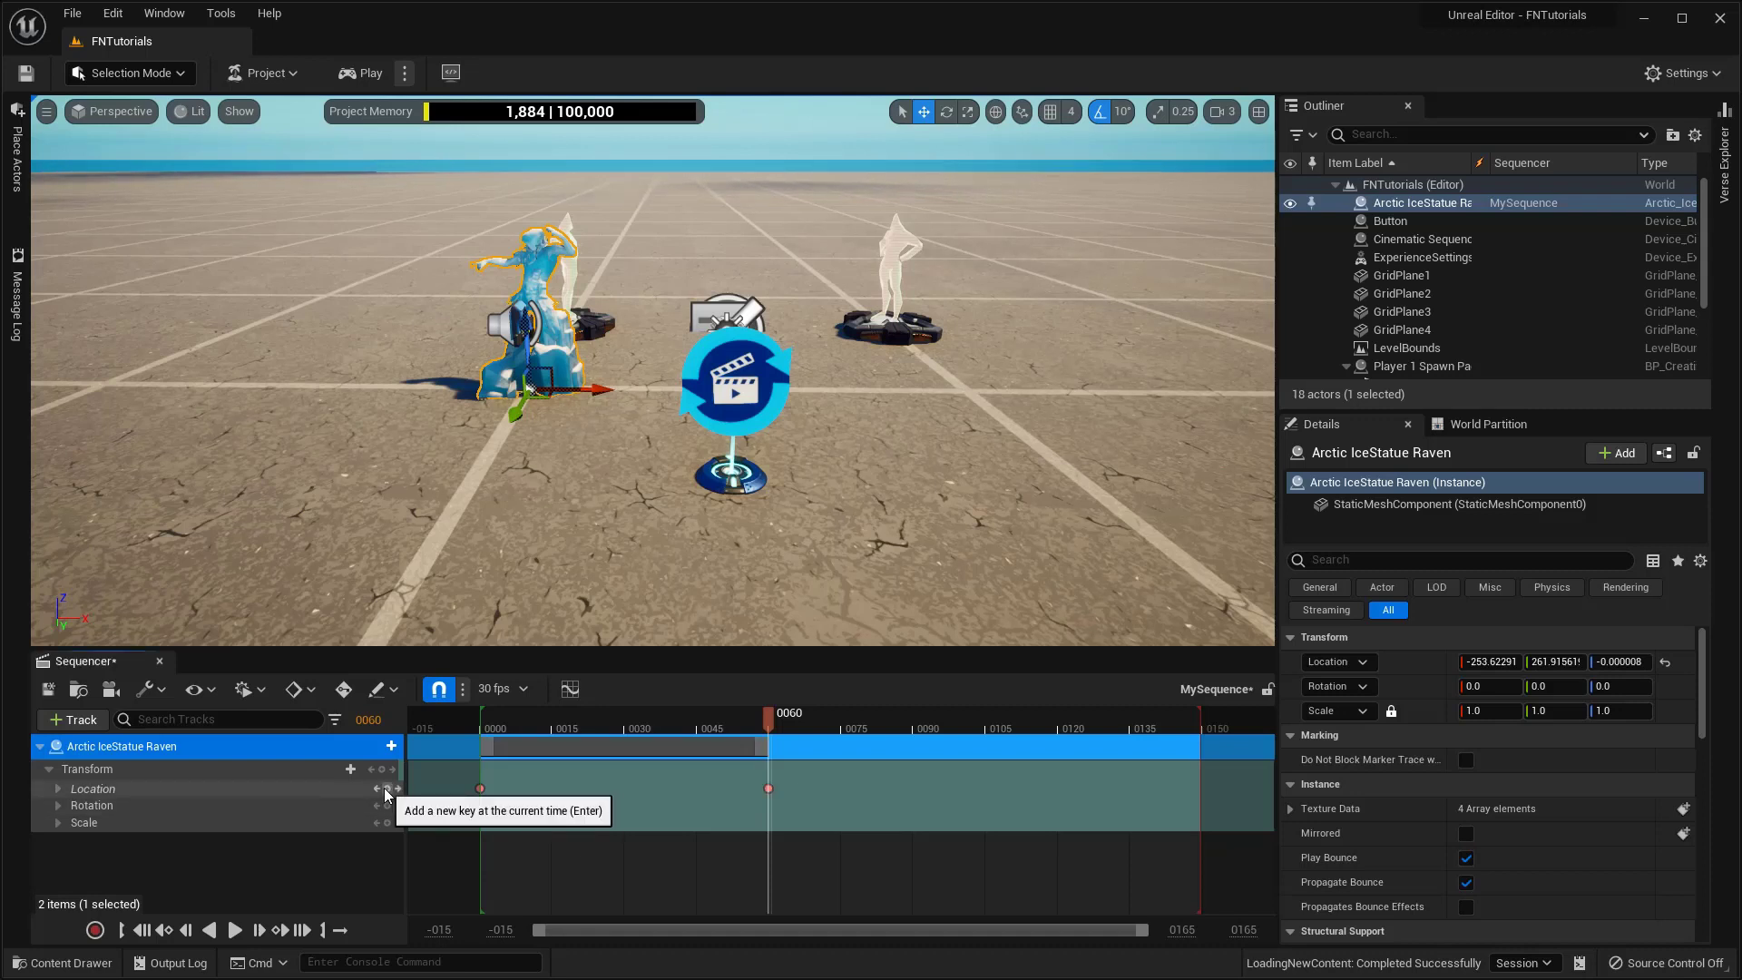
mouse_move(759, 716)
mouse_down()
mouse_move(536, 710)
mouse_move(766, 707)
mouse_move(620, 716)
mouse_move(737, 717)
mouse_up()
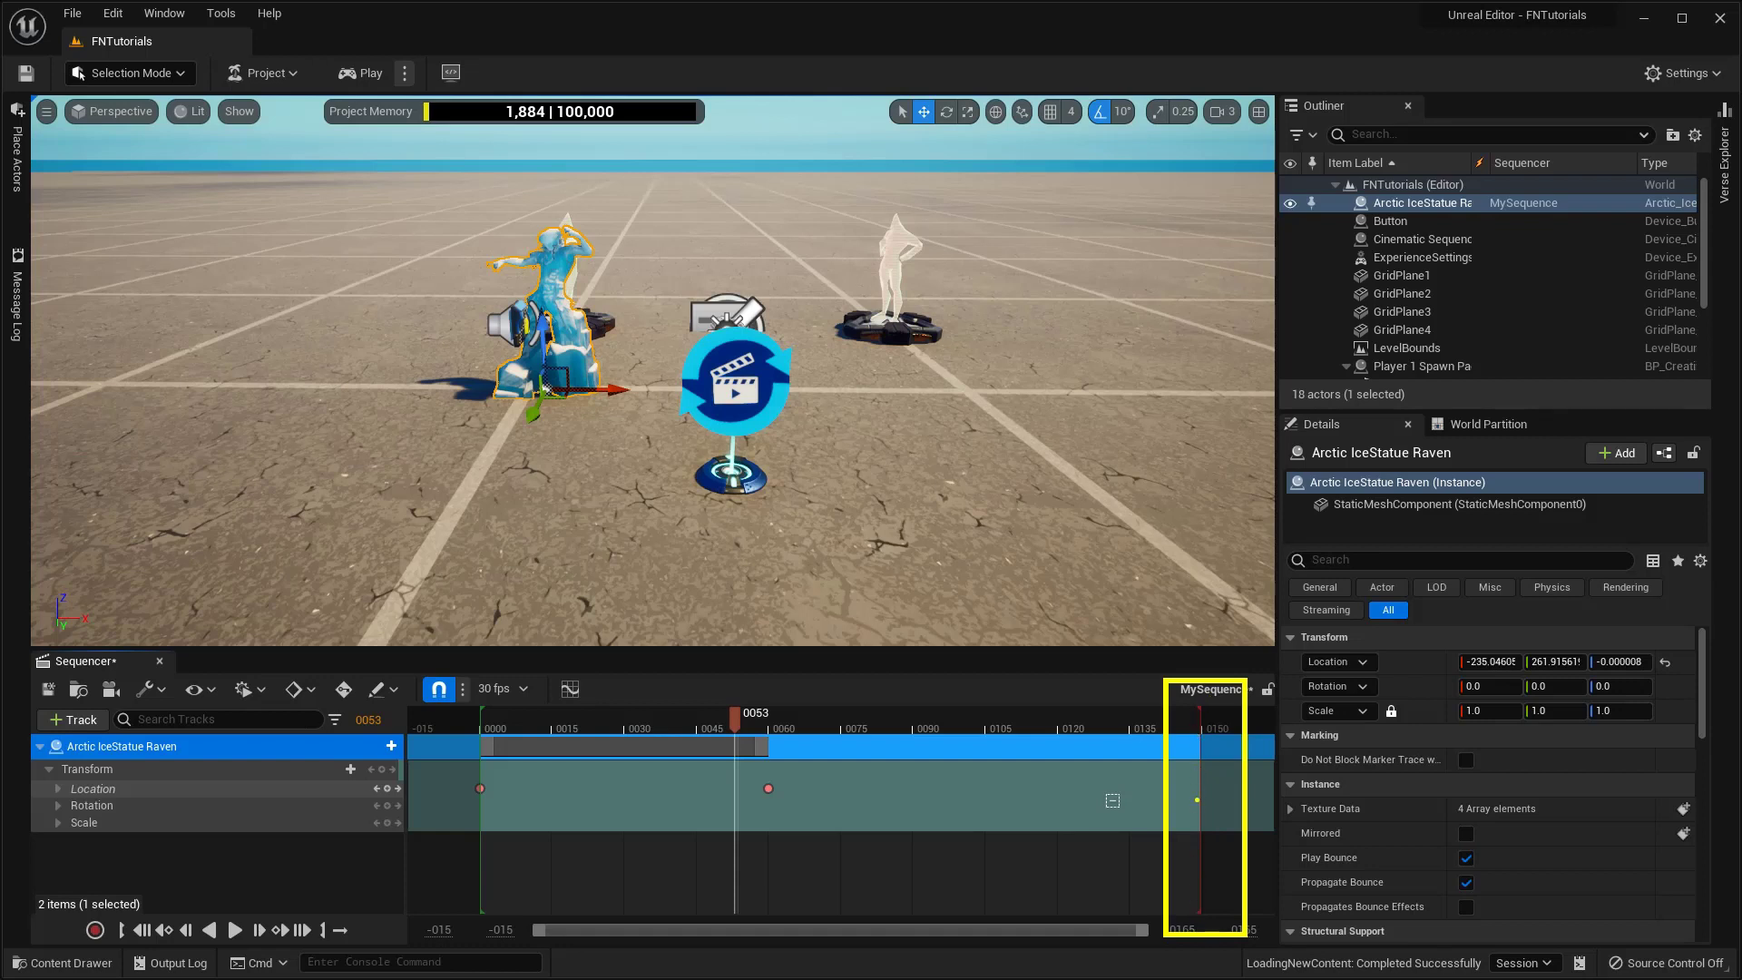
Step: Shorten the sequence's playback range to end at about frame 60 and open the Curve Editor
drag(1200, 713, 772, 709)
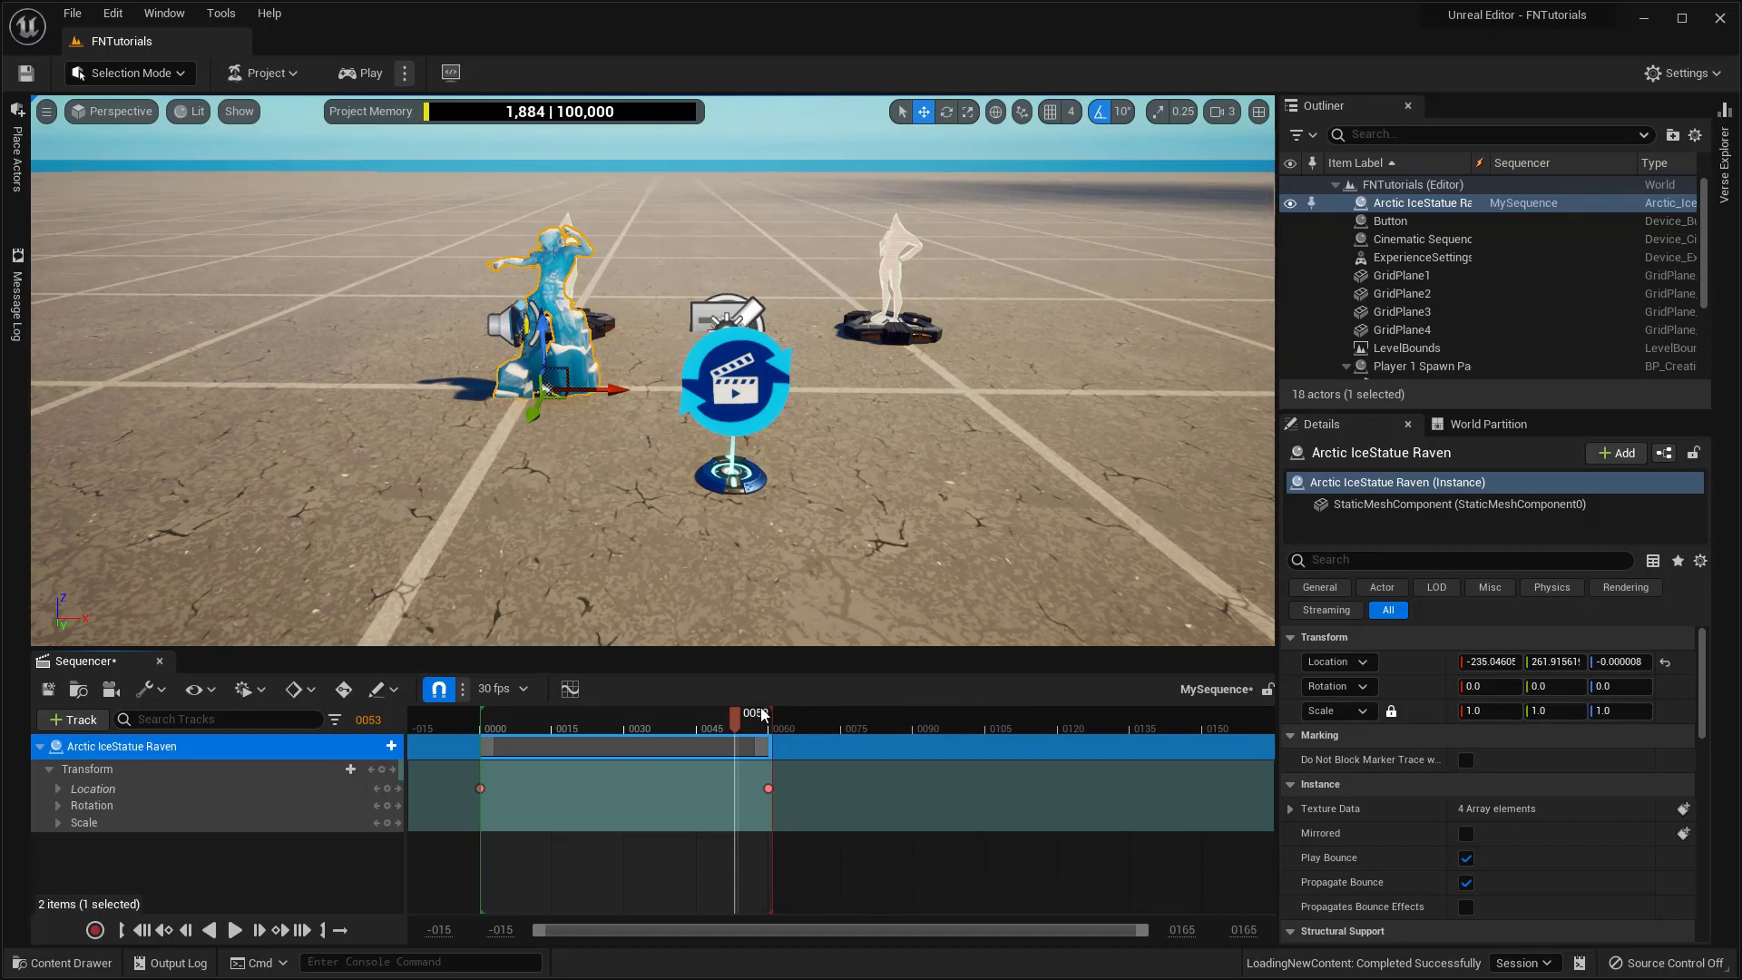
click(330, 877)
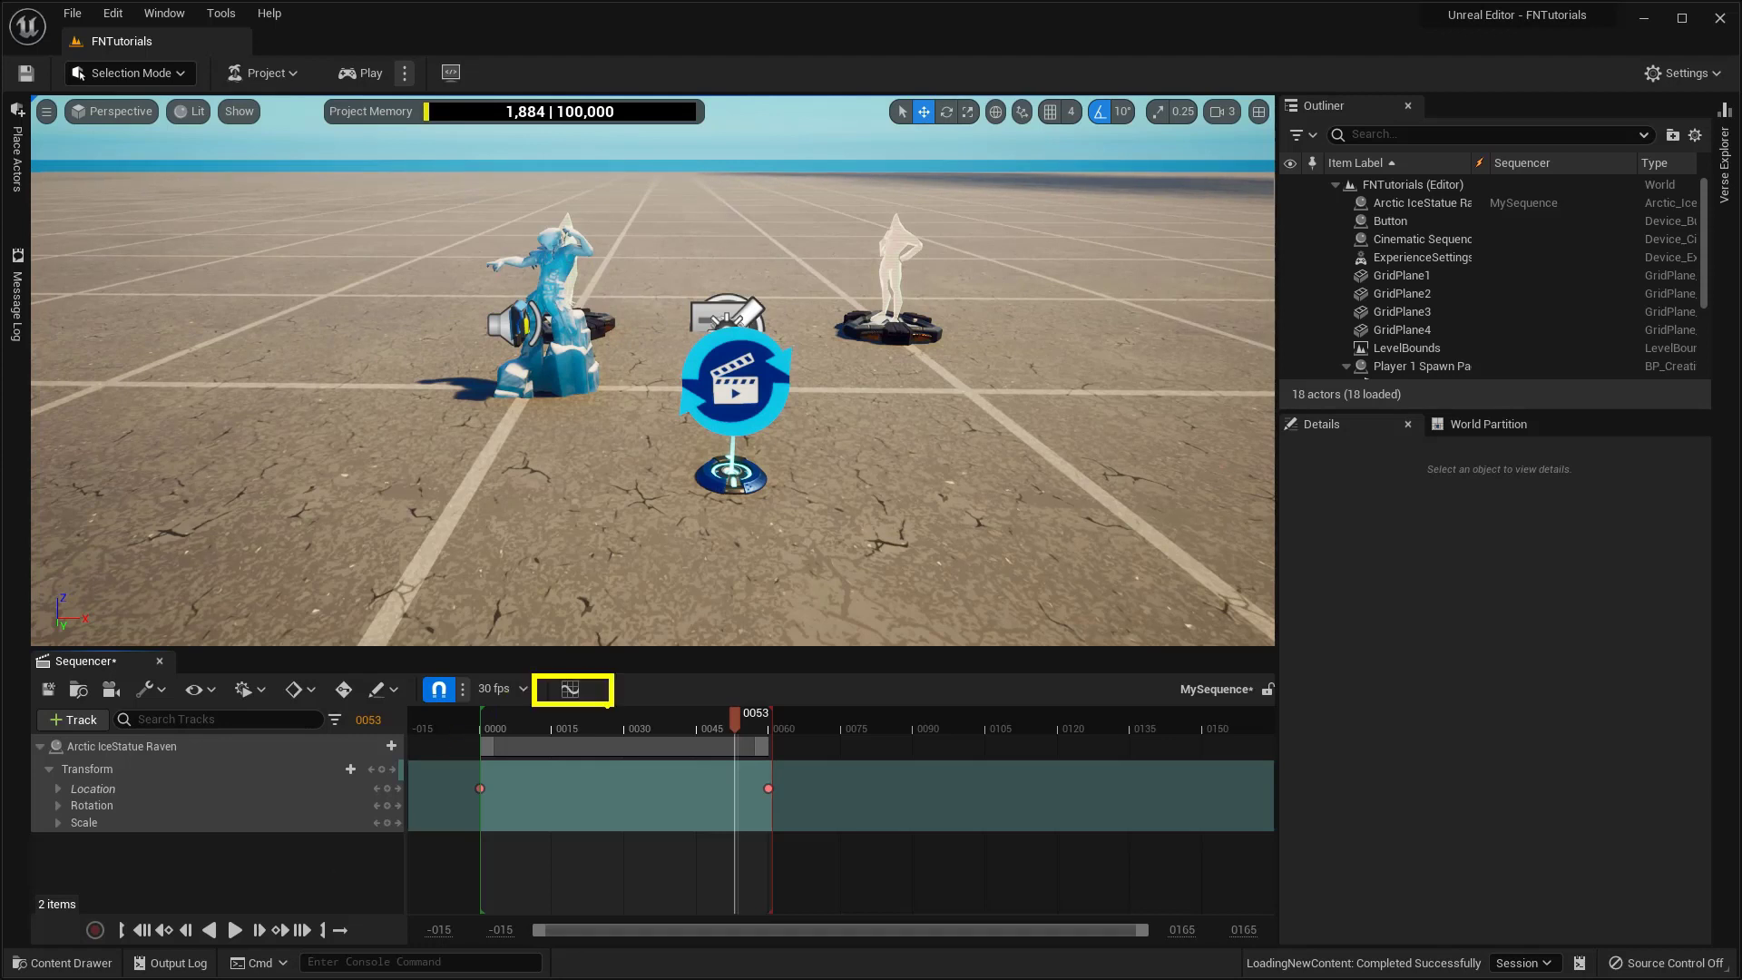
click(569, 692)
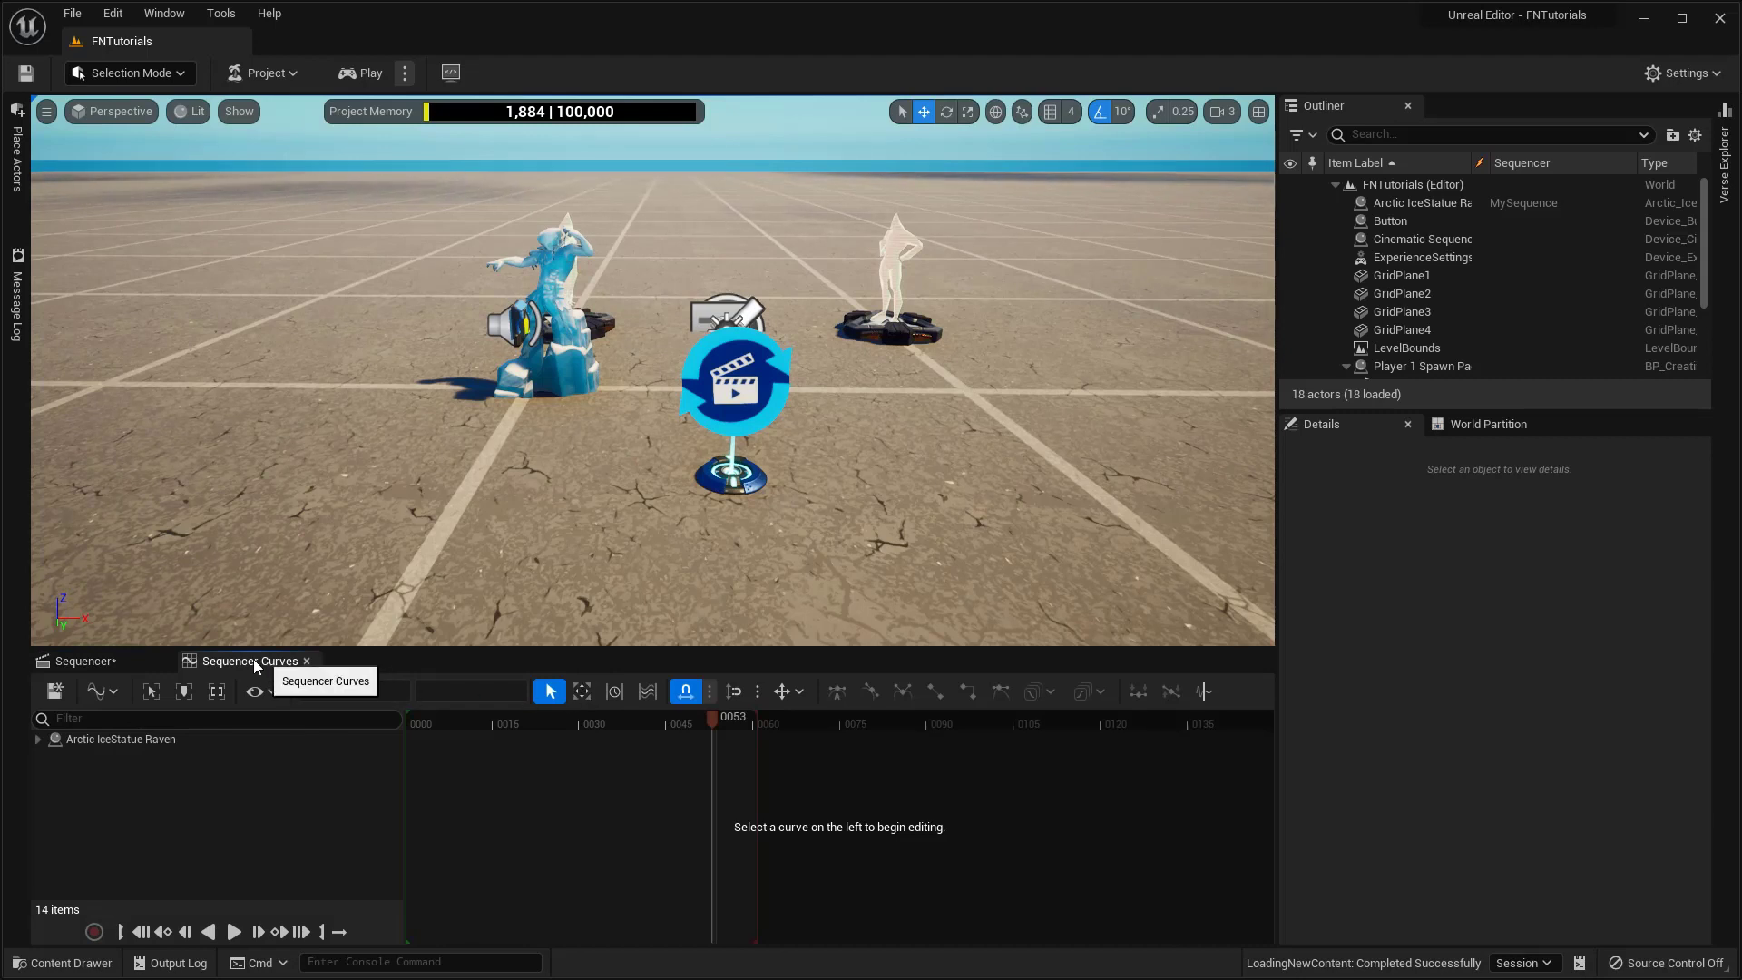
Step: View the Arctic IceStatue Raven's animation curves, close the Curve Editor and return the playhead to frame 0
click(169, 742)
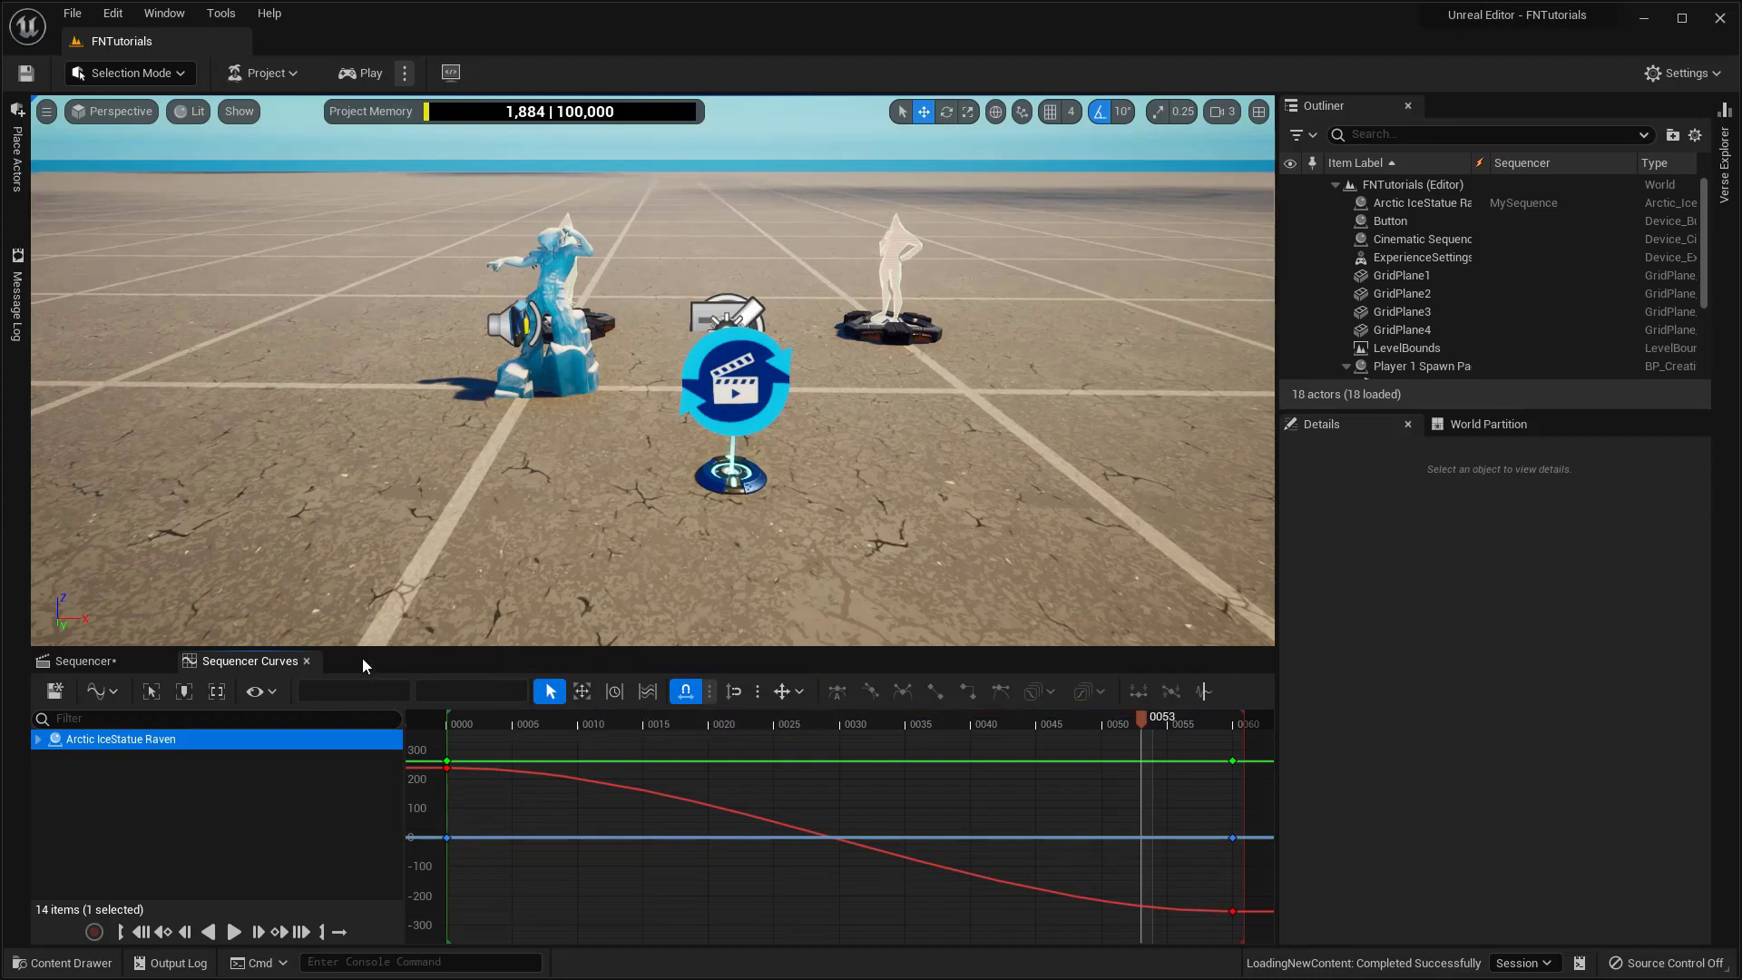
click(307, 660)
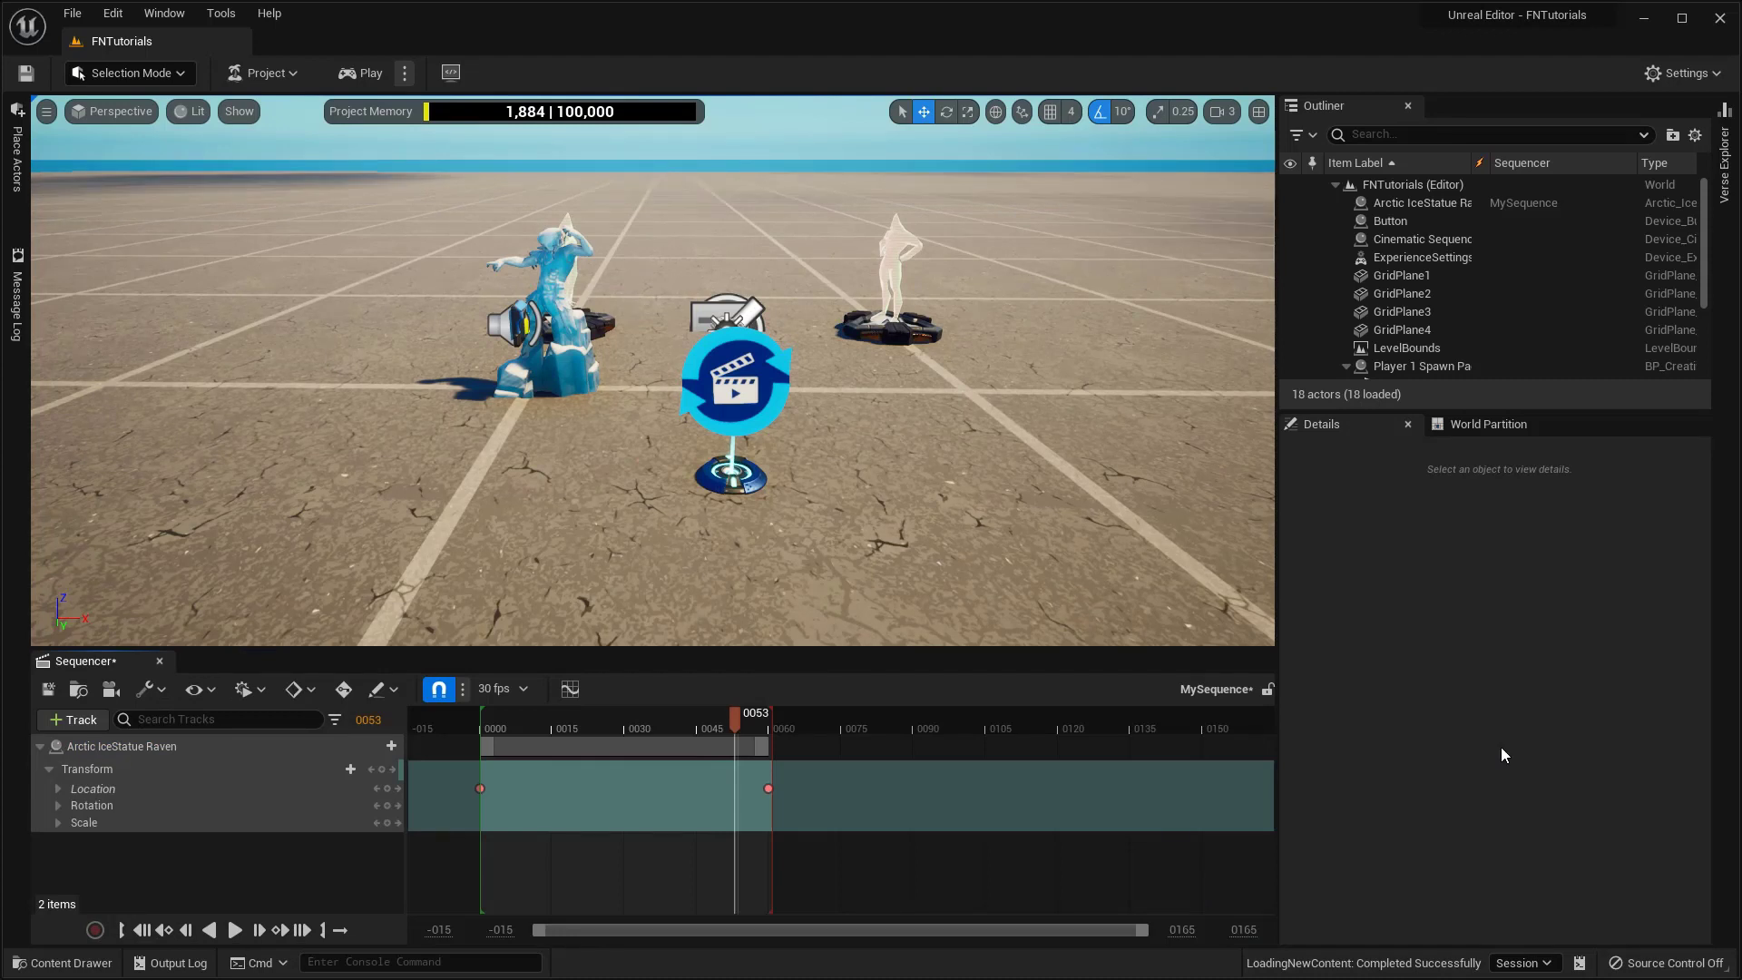
drag(738, 725, 488, 717)
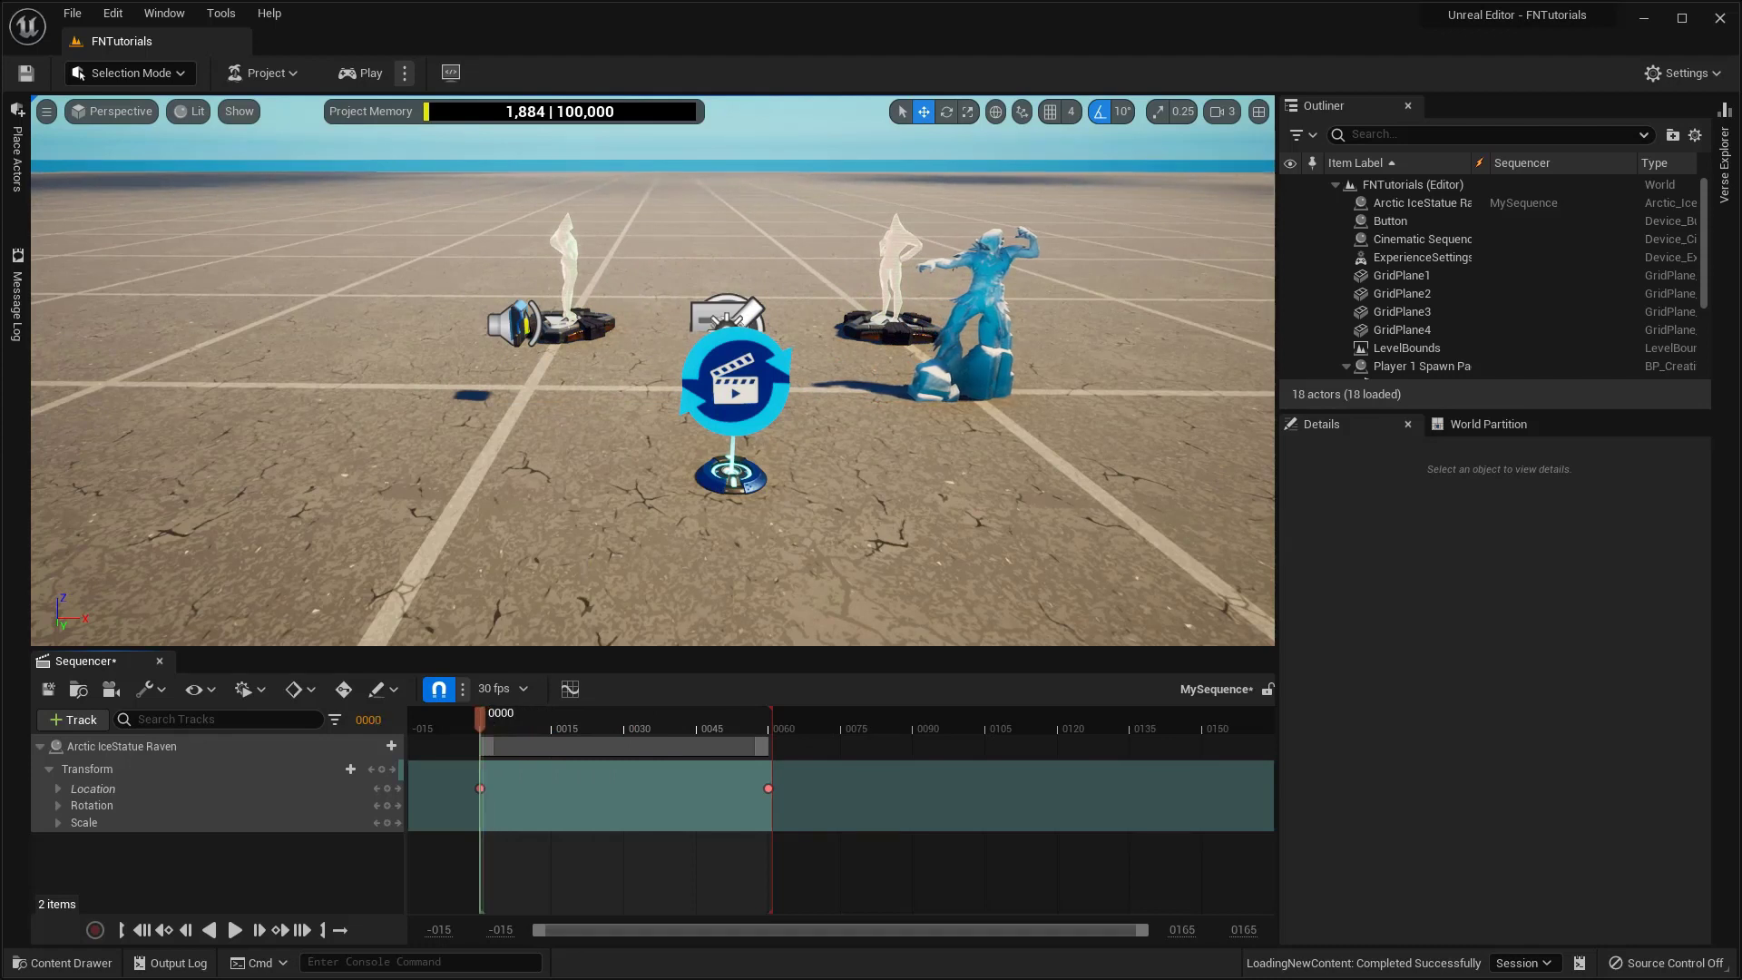
mouse_move(585, 277)
mouse_down()
mouse_move(396, 332)
mouse_move(570, 265)
mouse_move(753, 320)
mouse_move(767, 365)
mouse_up()
mouse_move(732, 331)
mouse_down()
mouse_move(768, 364)
mouse_move(495, 714)
mouse_up()
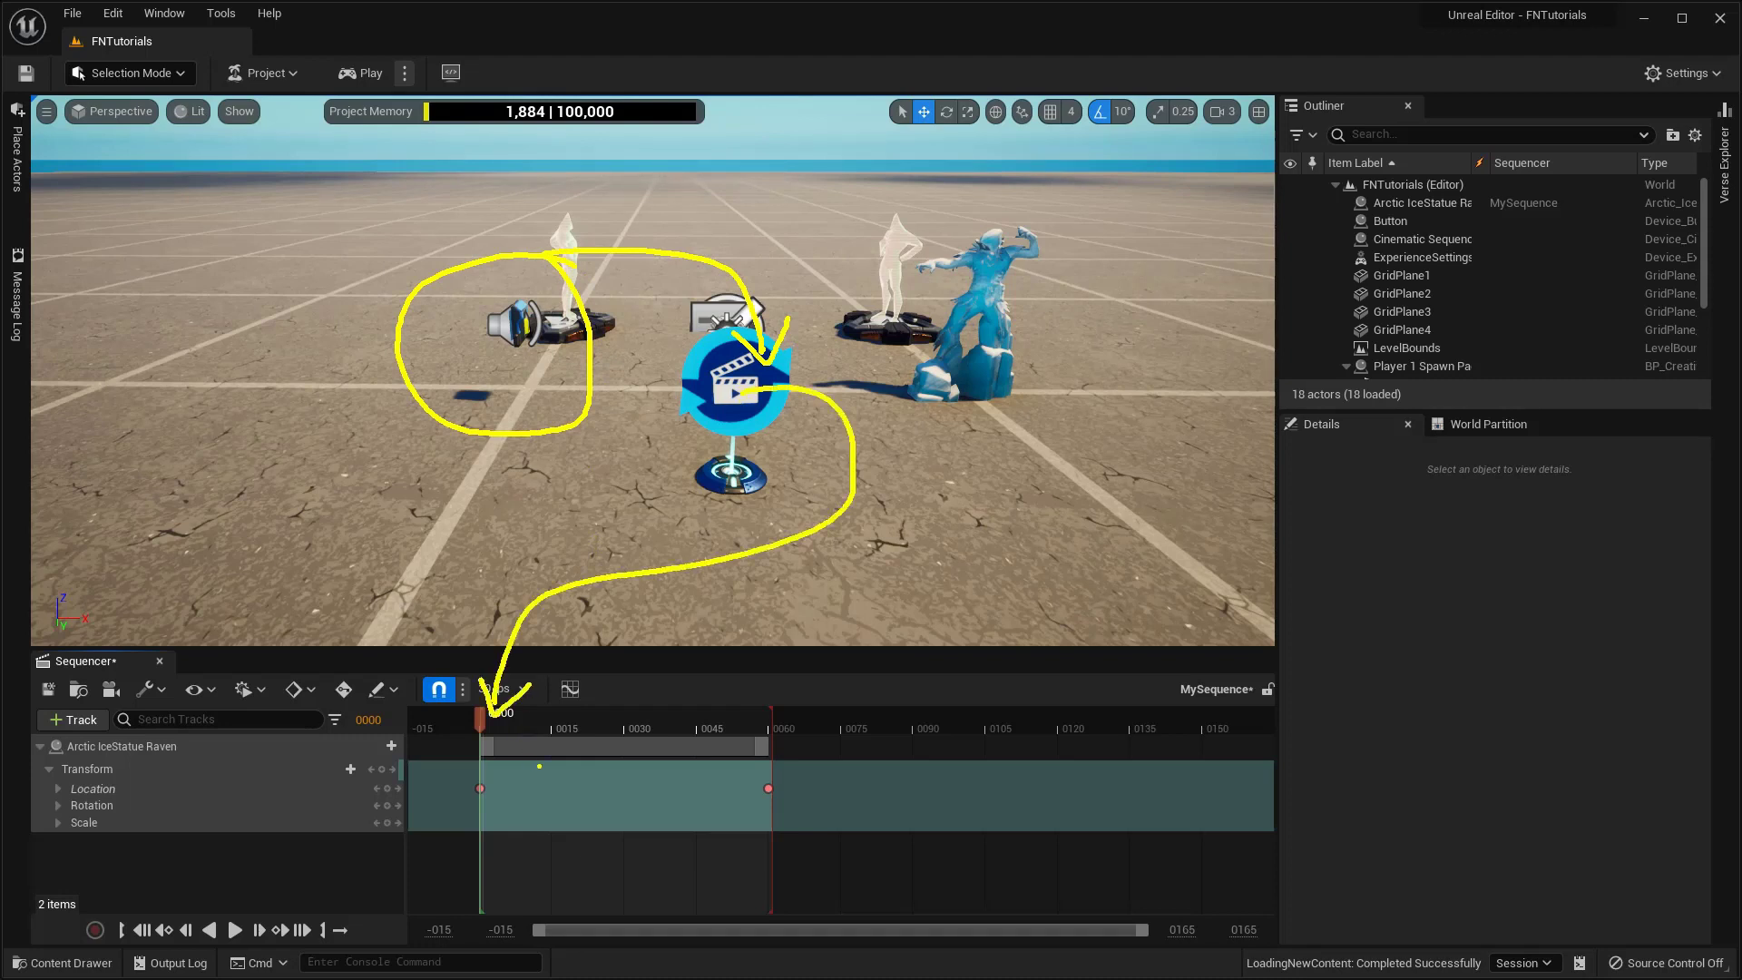
mouse_move(876, 799)
mouse_down()
mouse_move(1171, 717)
mouse_move(1007, 326)
mouse_move(1033, 385)
mouse_up()
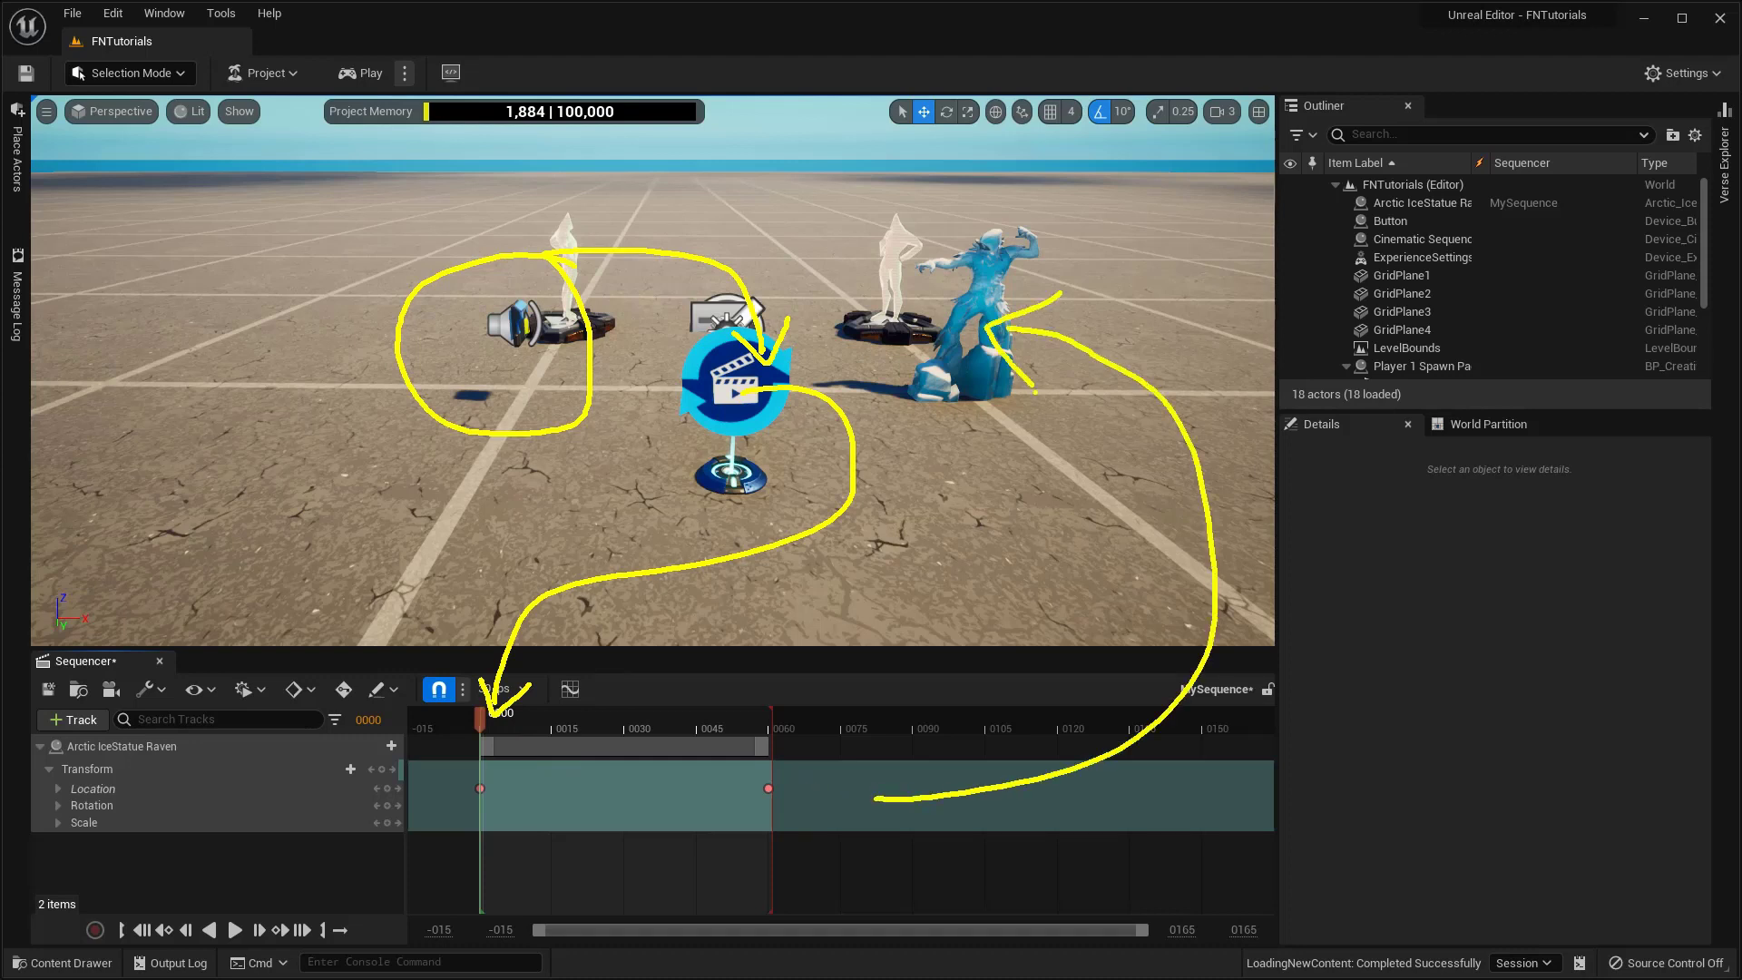
key(Escape)
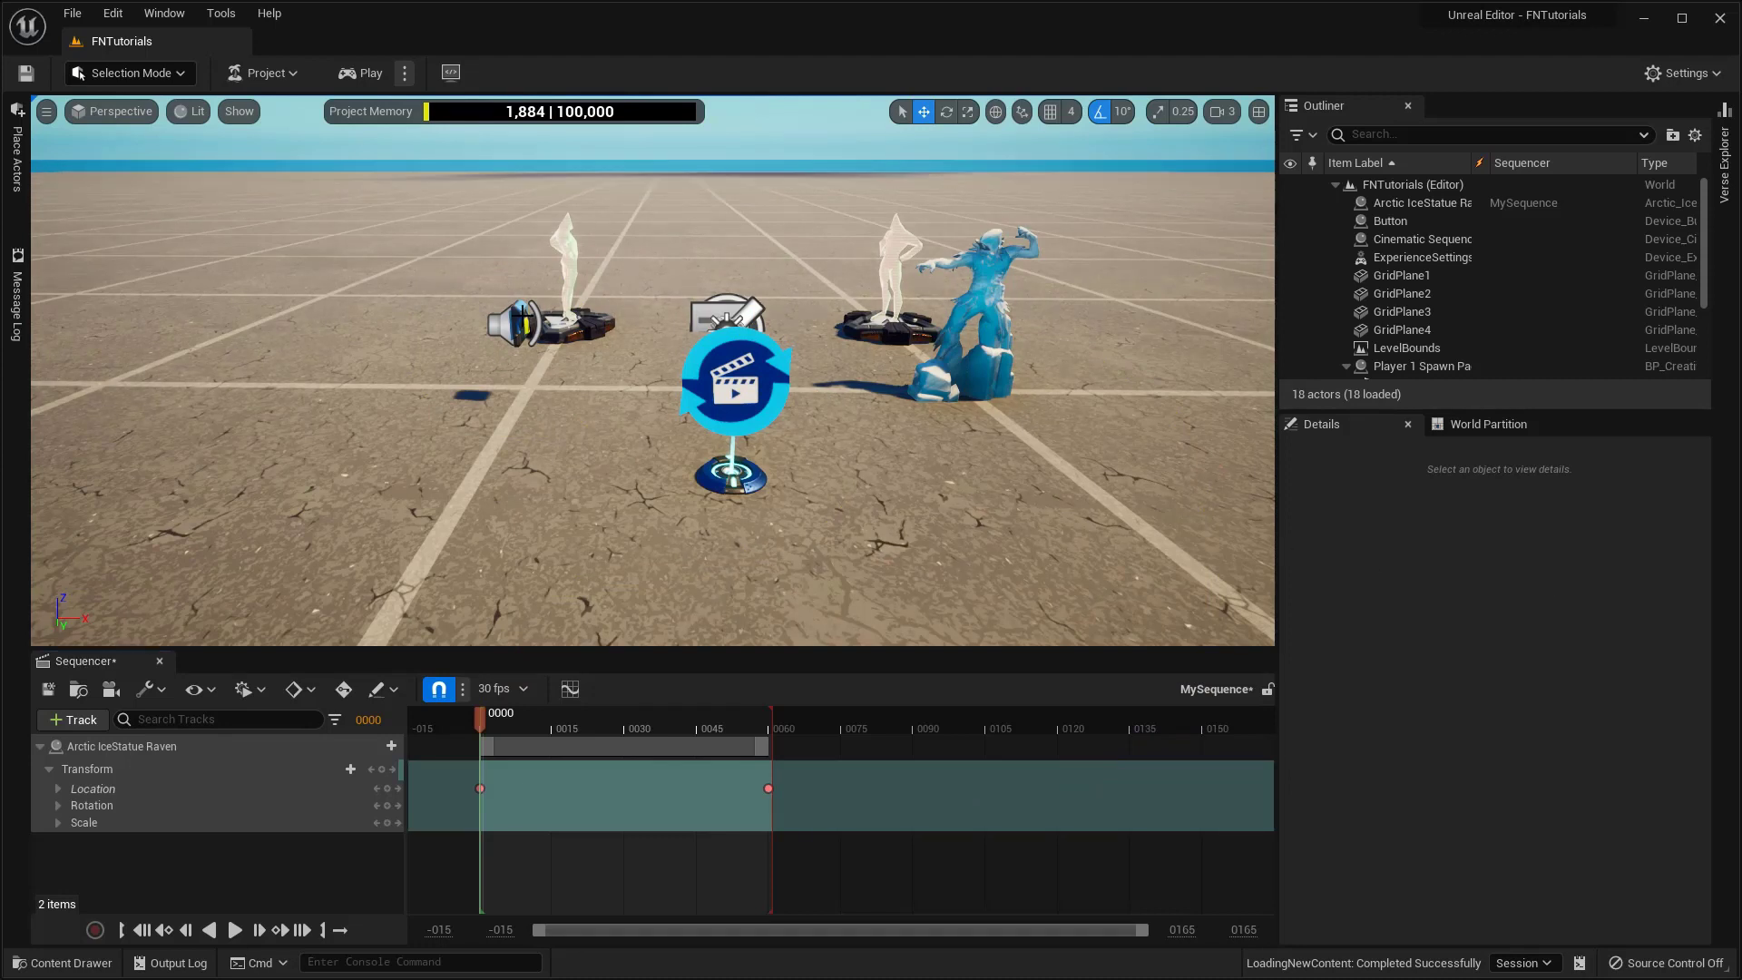
Step: On the button device, add an Enable function entry that targets the Cinematic Sequence device
click(515, 313)
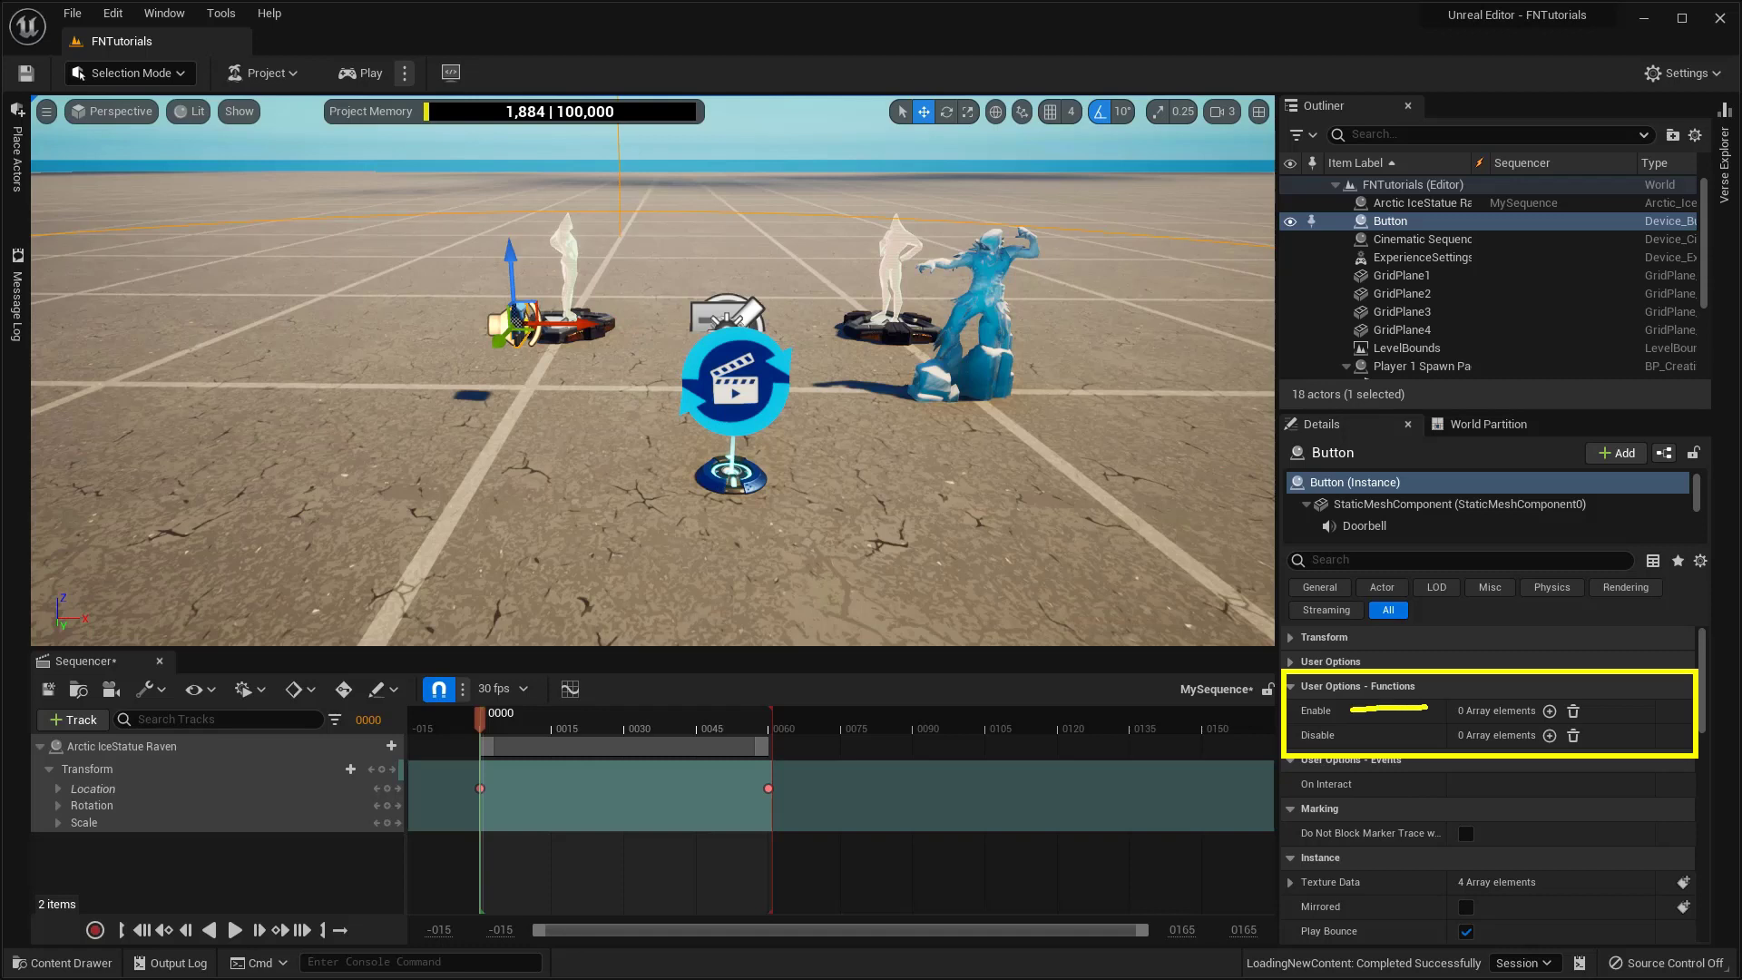
click(1551, 712)
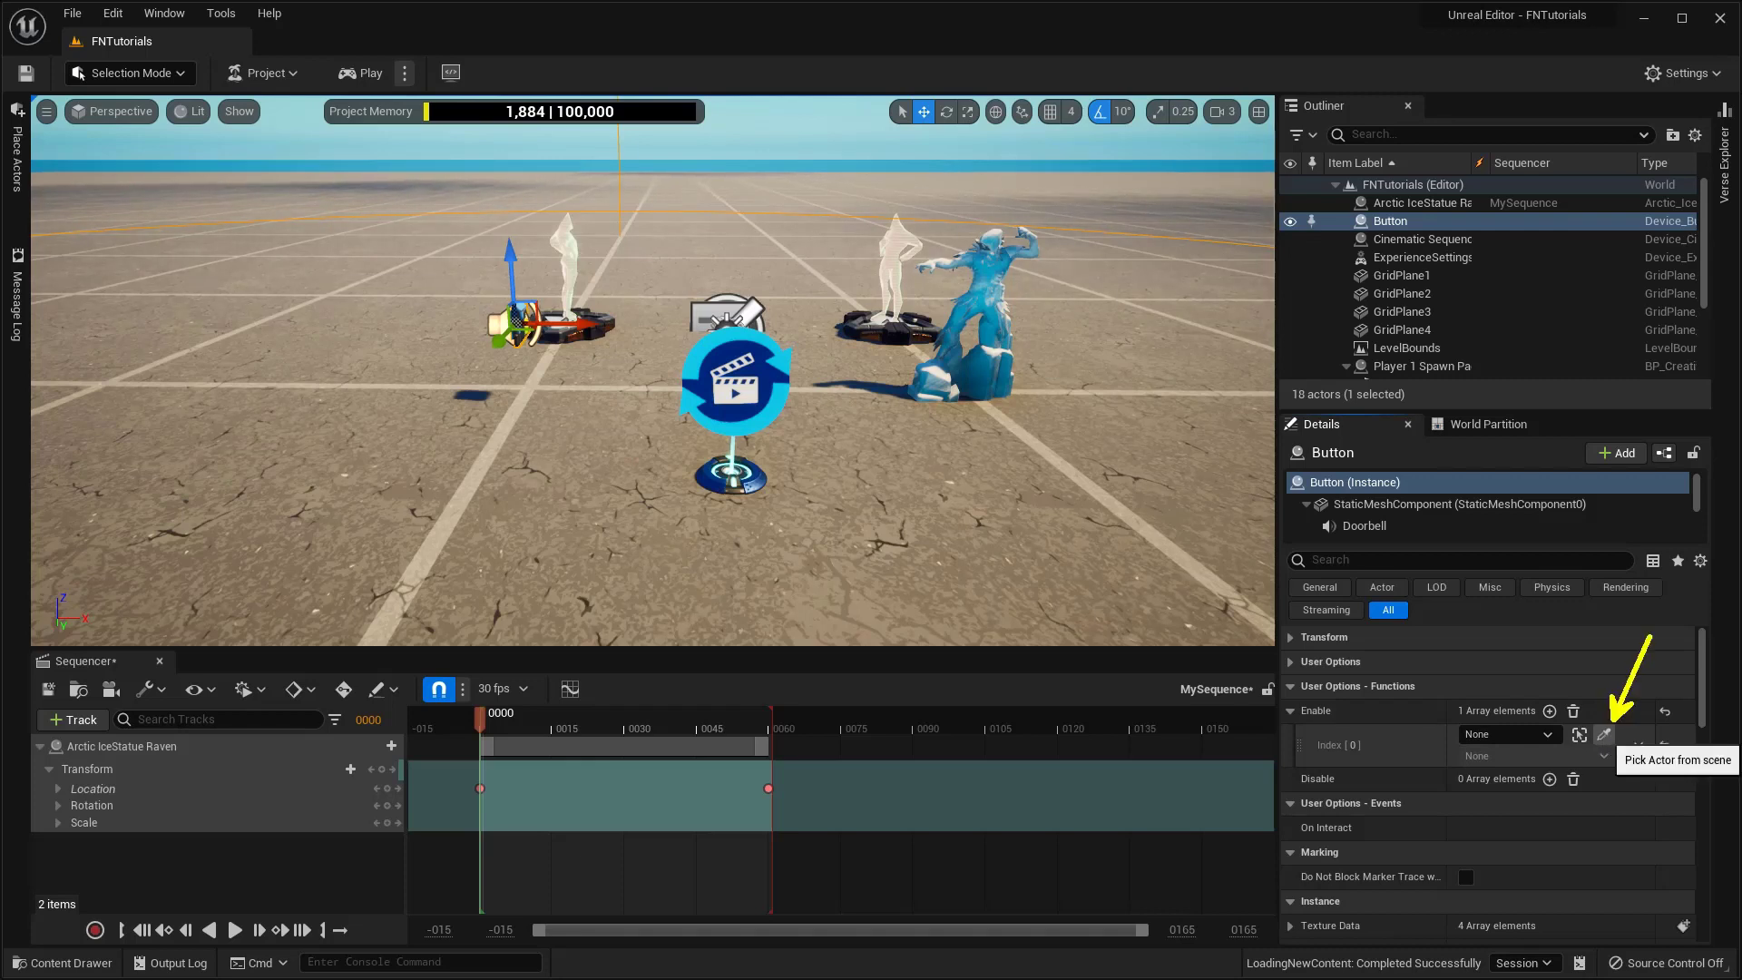
click(1603, 734)
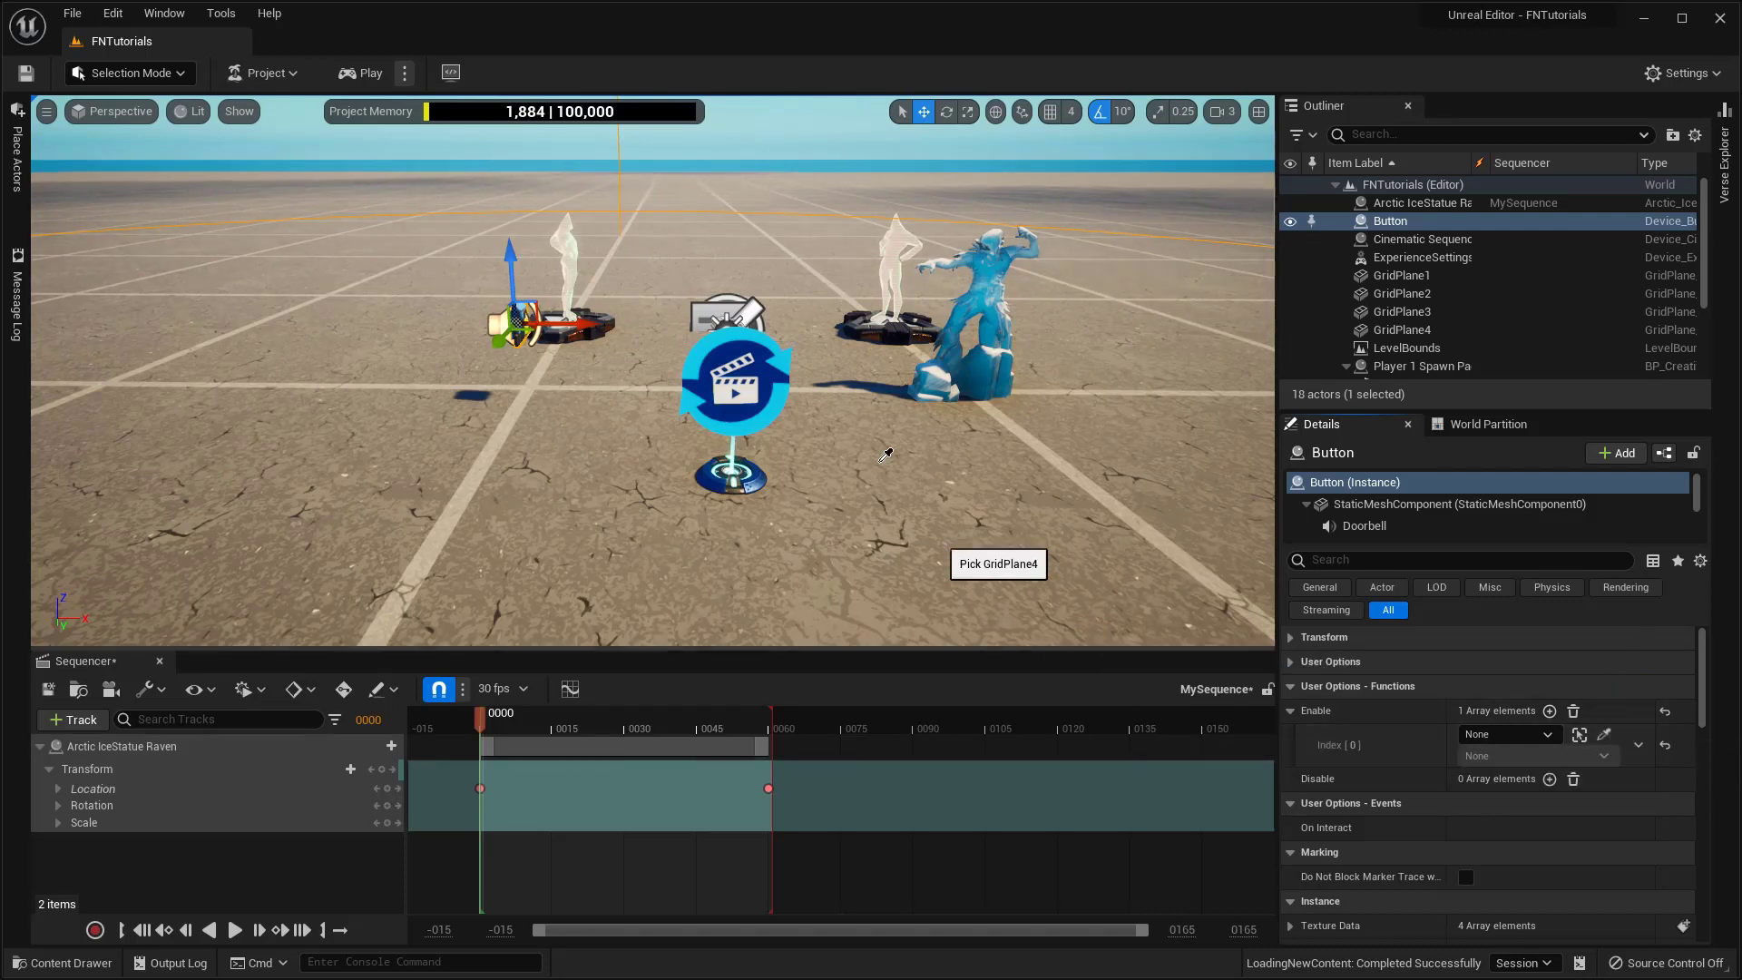
click(753, 373)
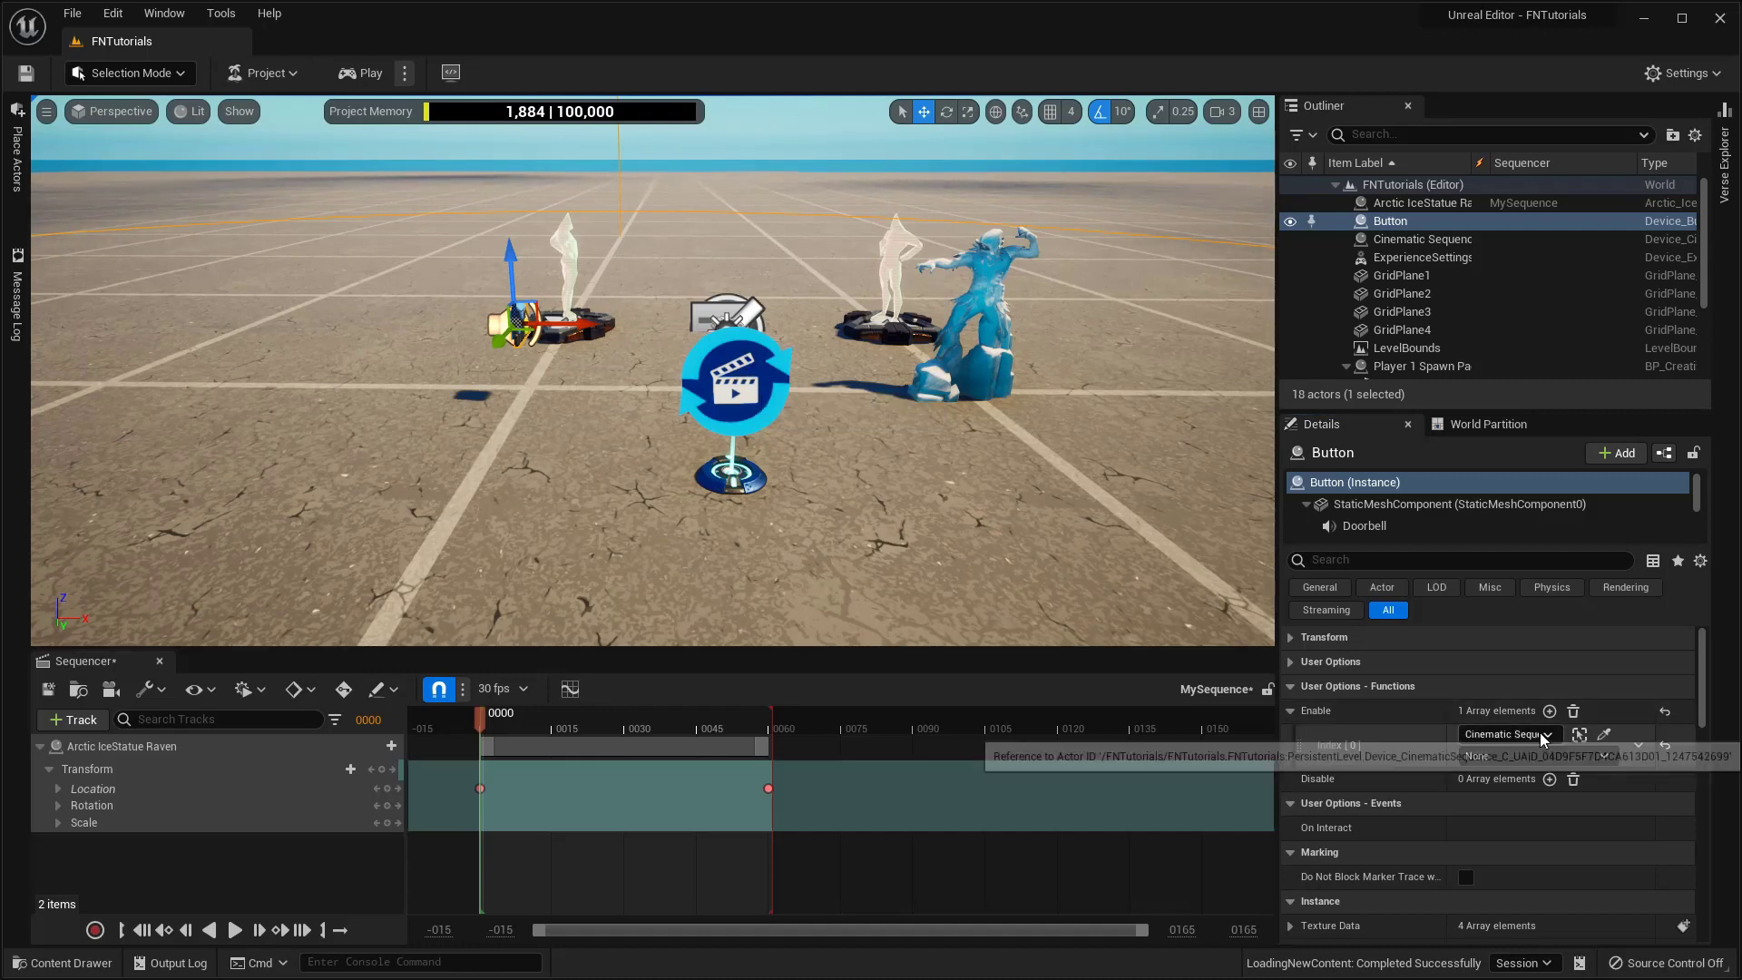
Step: Assign MySequence to the Sequence property of the Cinematic Sequence device
click(738, 390)
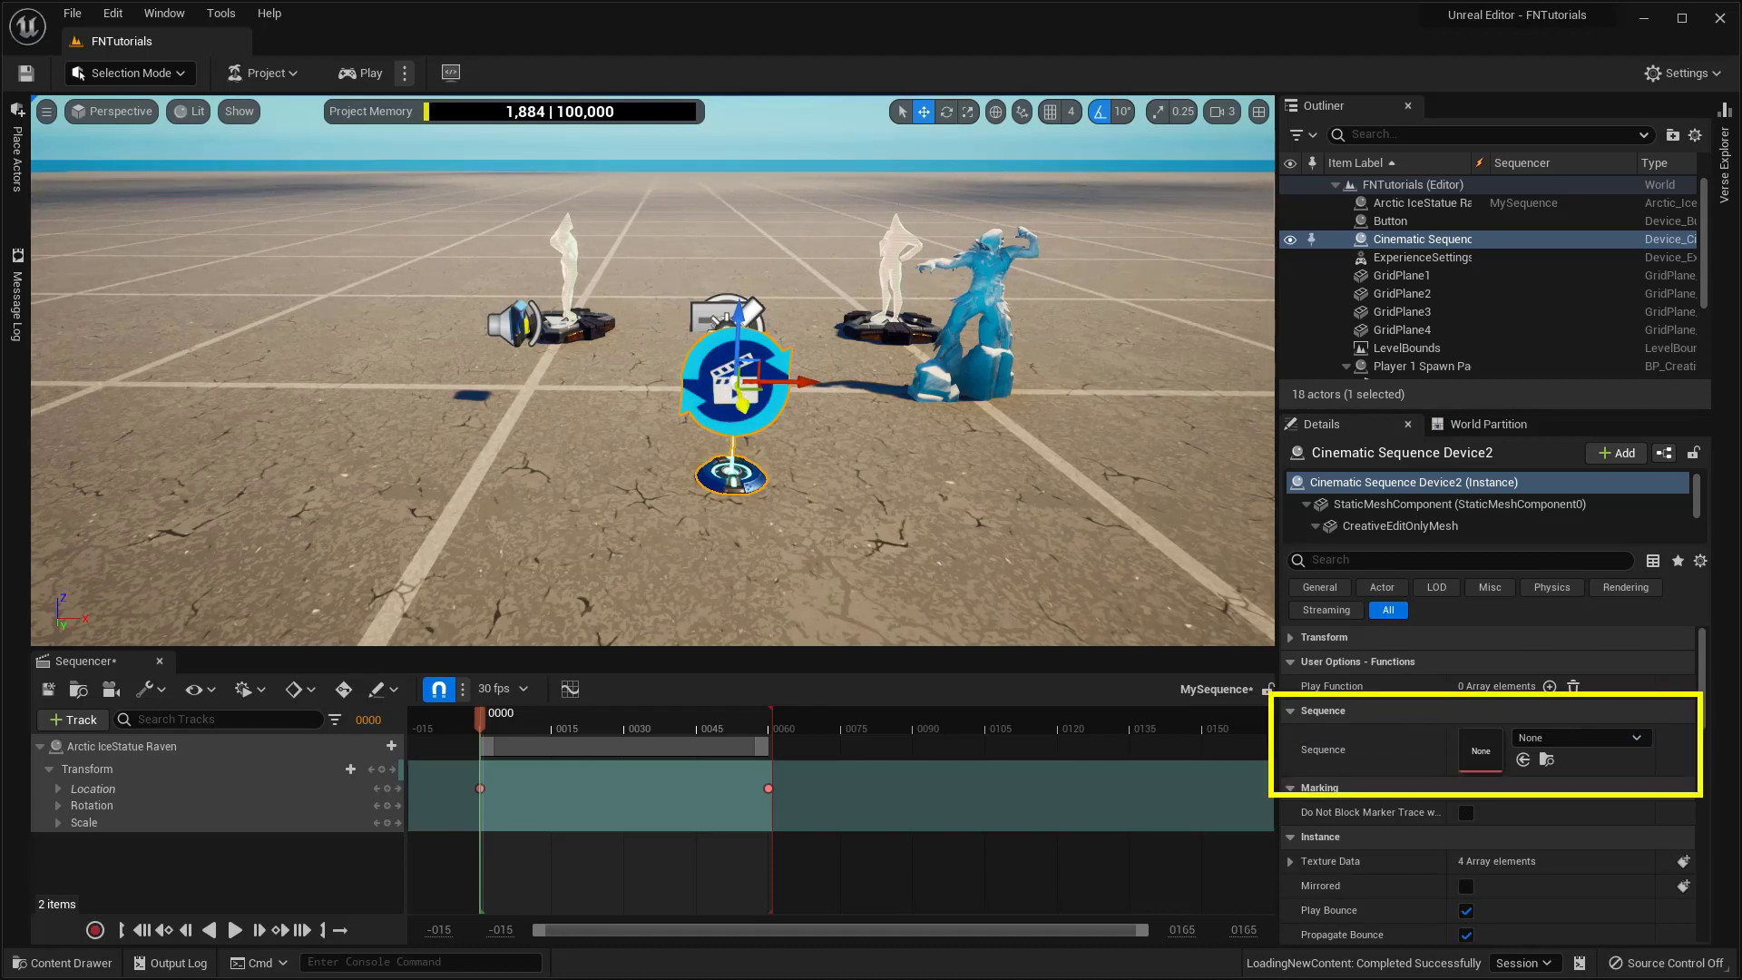
click(1625, 743)
click(1566, 508)
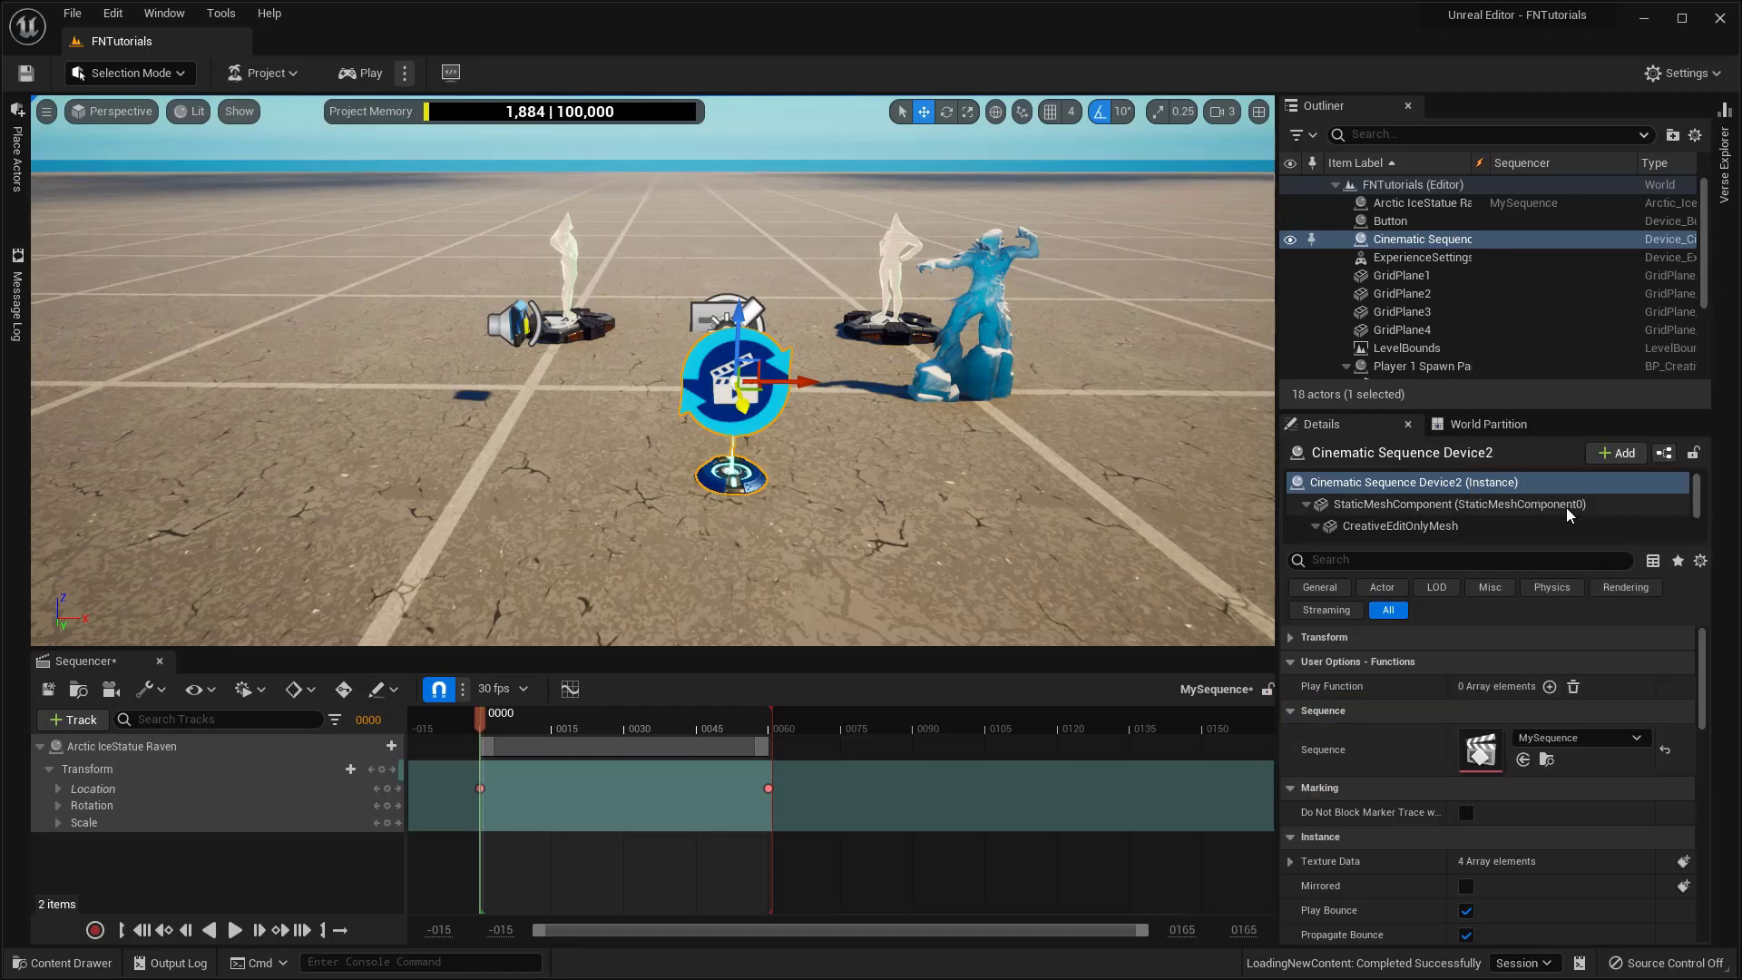
Step: Assign the MySequence asset to the device's Sequence property again, this time directly from the project's content
click(62, 963)
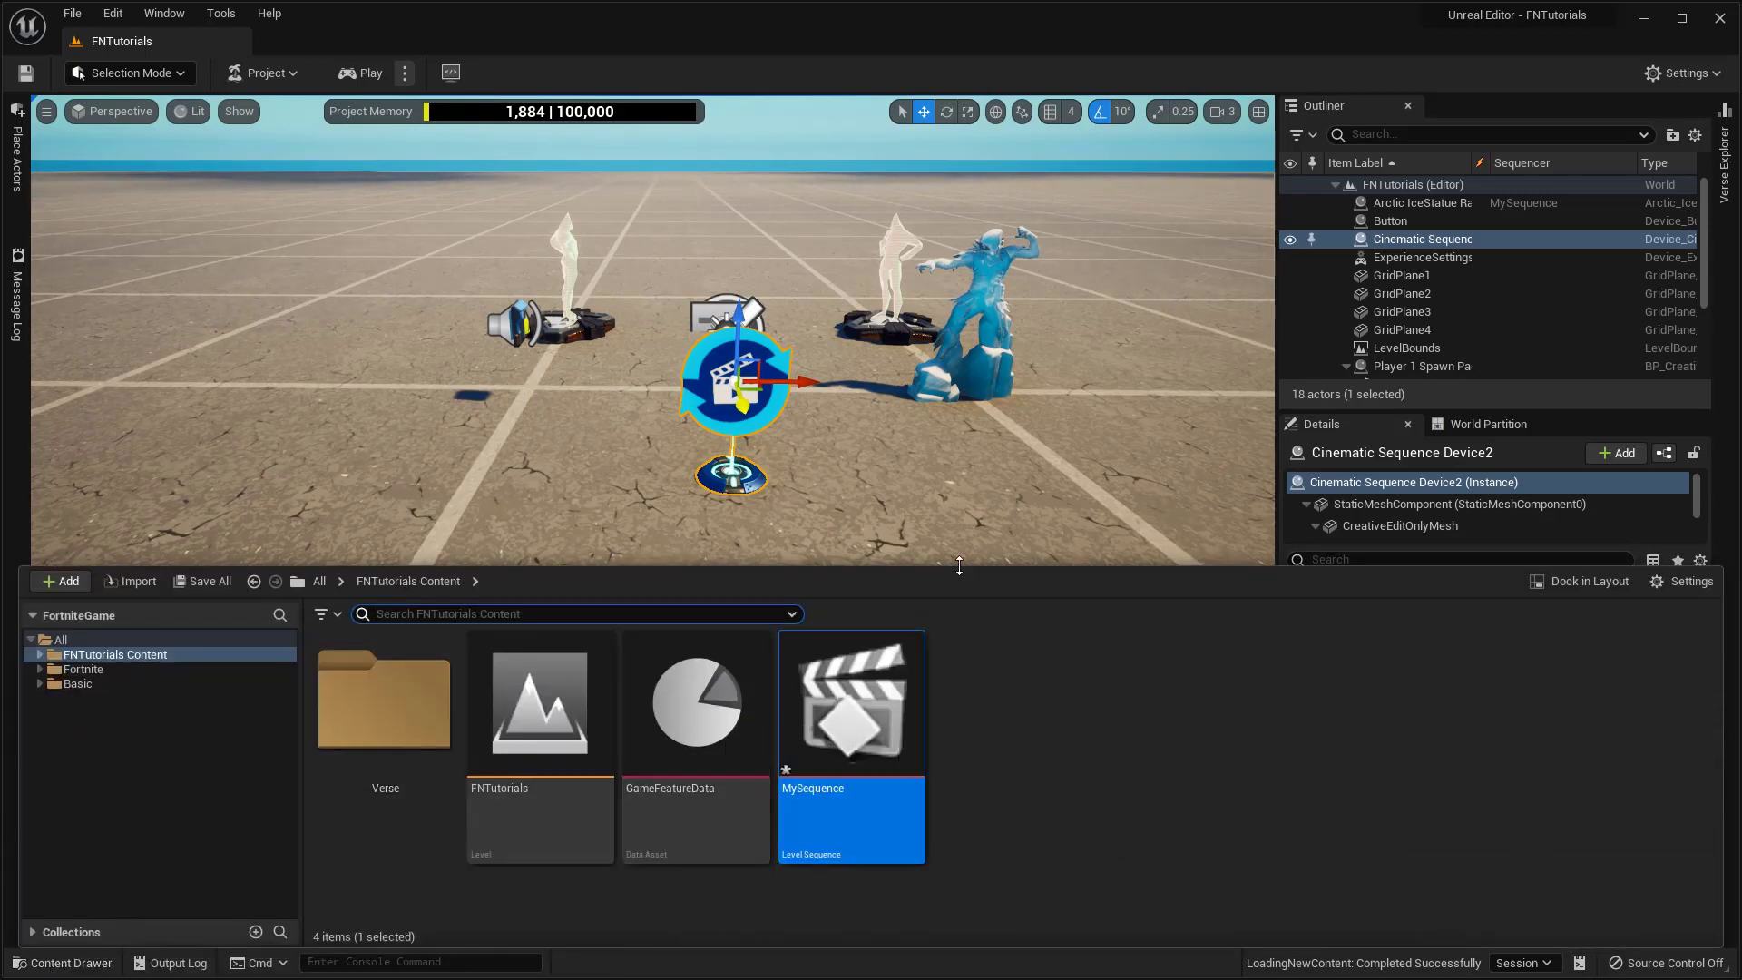
drag(957, 568, 961, 781)
drag(874, 862, 1508, 751)
click(1407, 759)
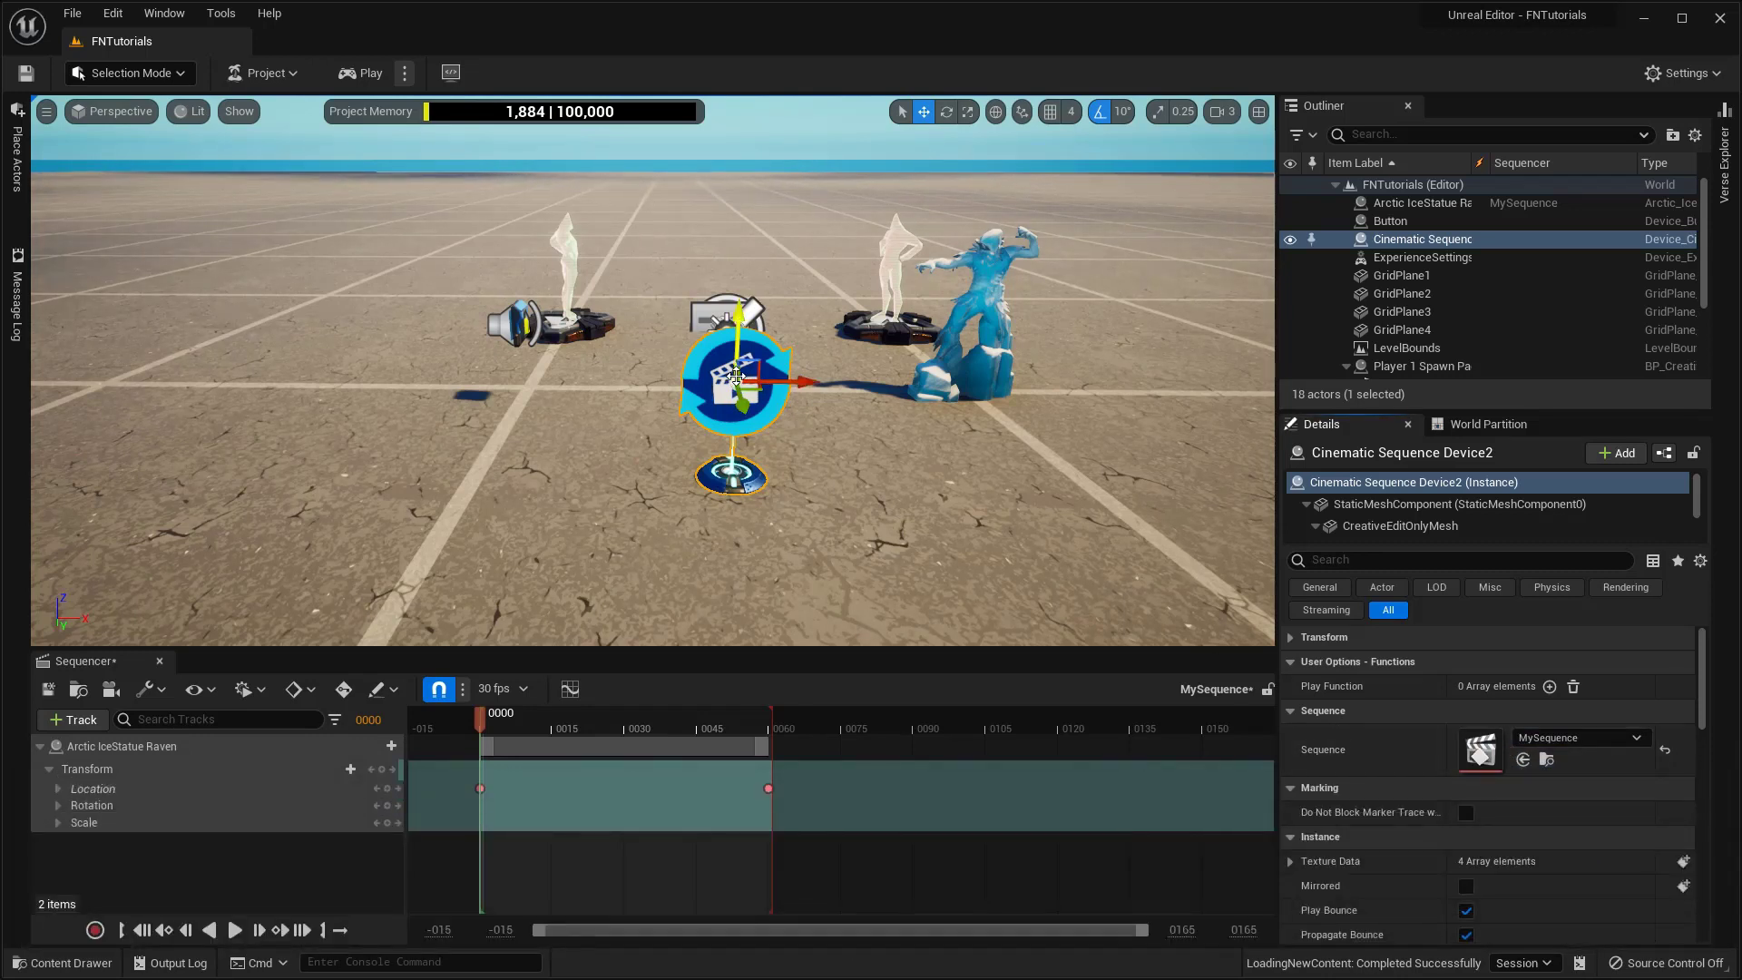
Step: Add a Play Function entry to the Cinematic Sequence device, bound to the Button's On Interact event
click(1550, 688)
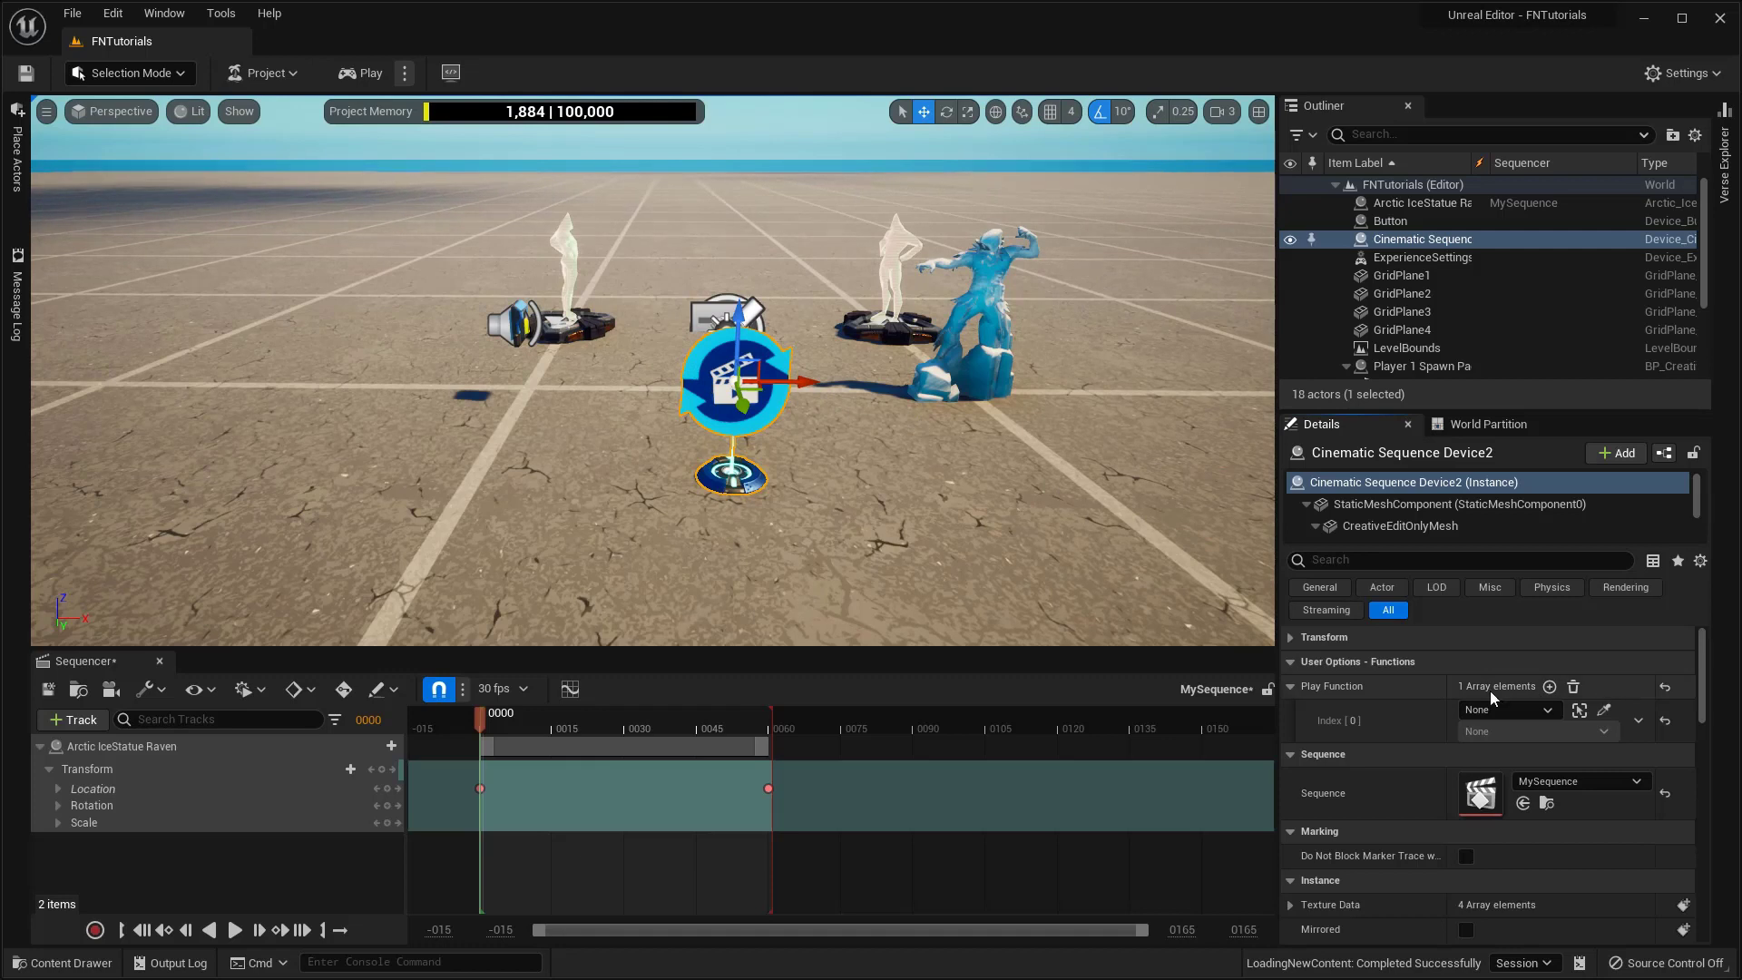
click(1554, 709)
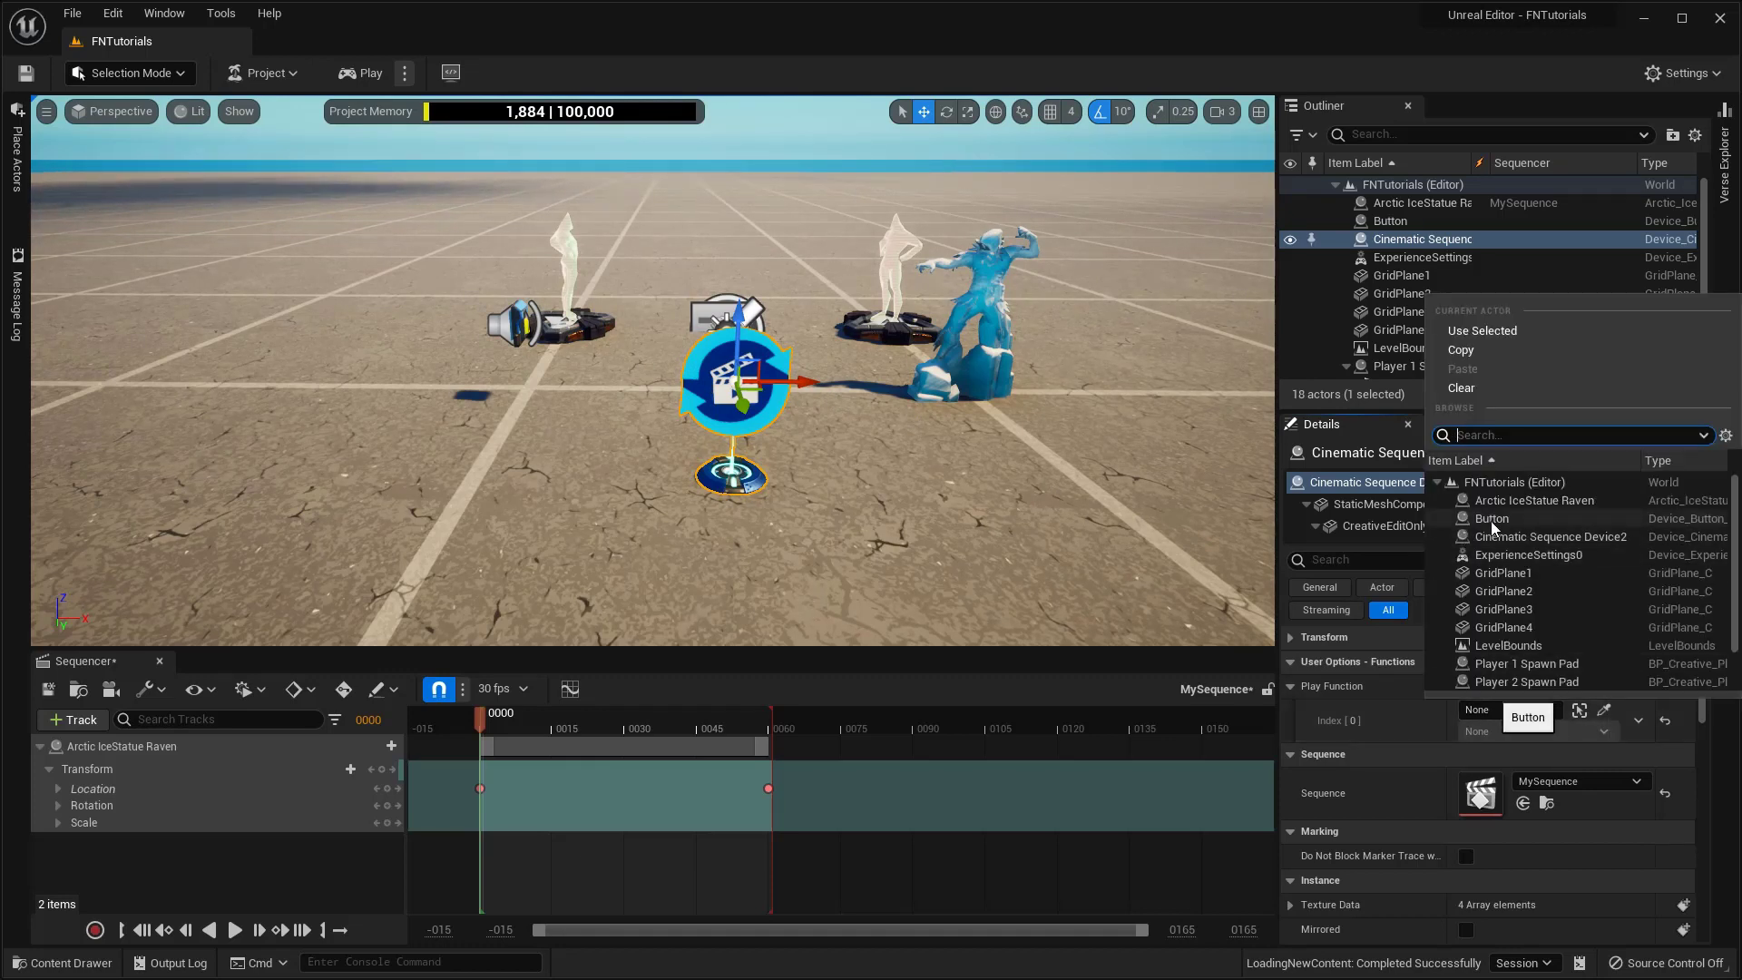
click(1605, 712)
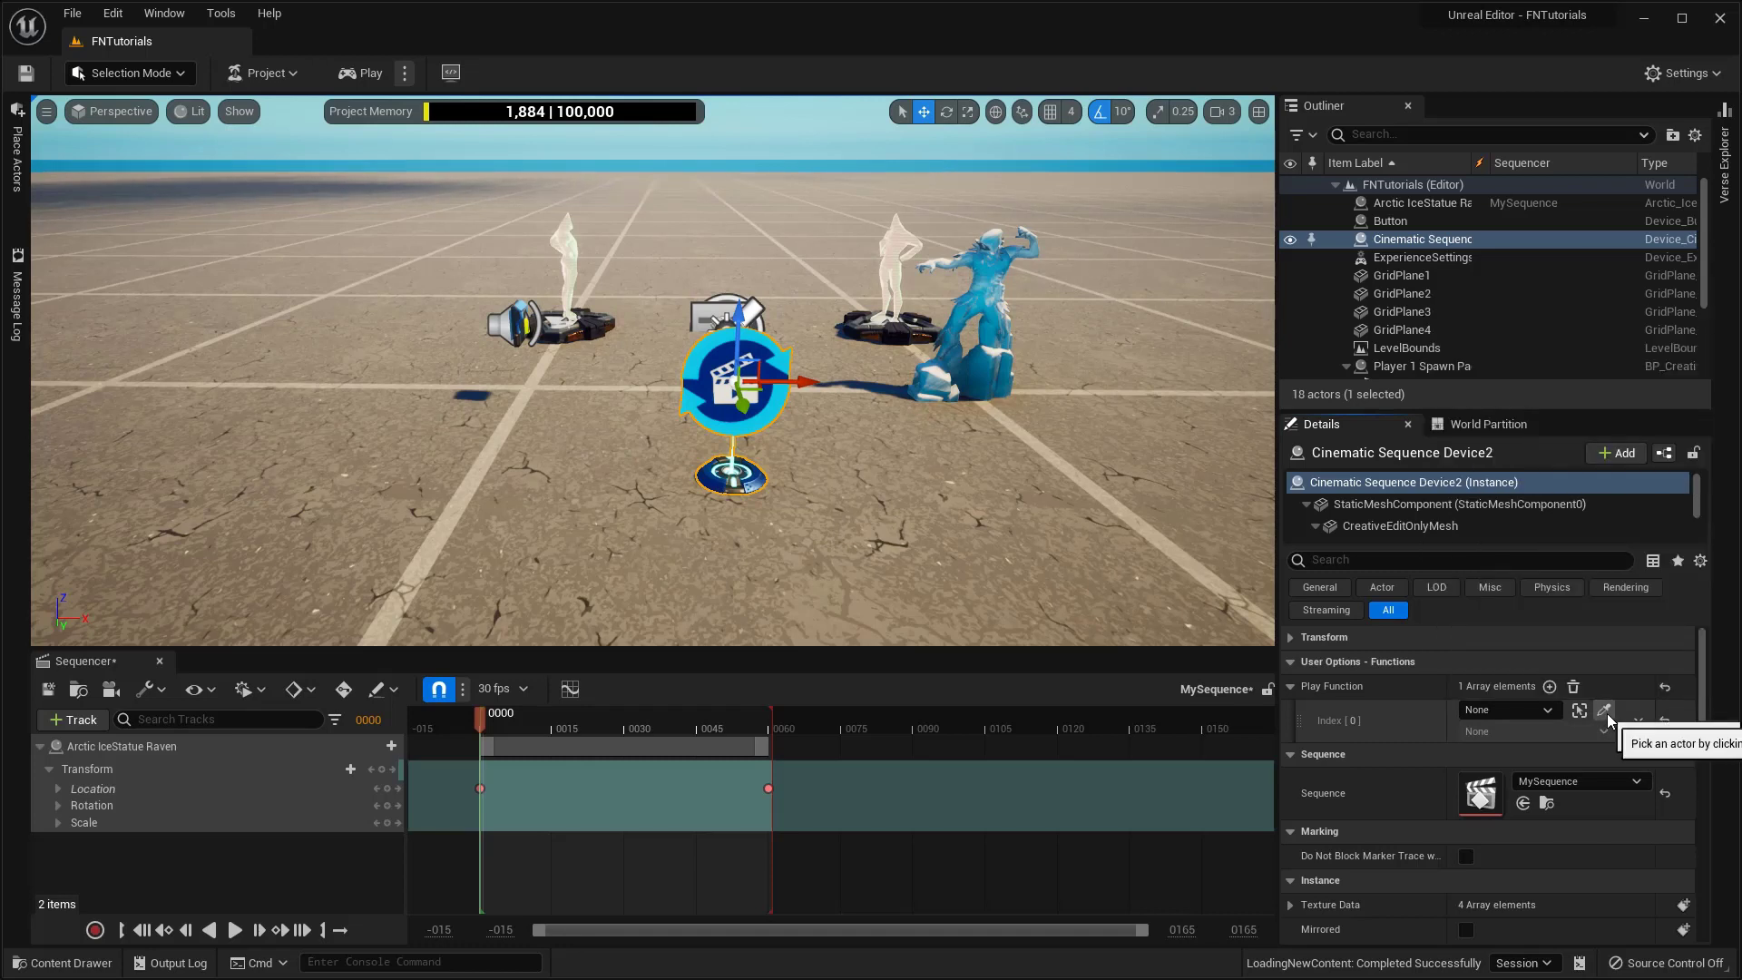
click(531, 314)
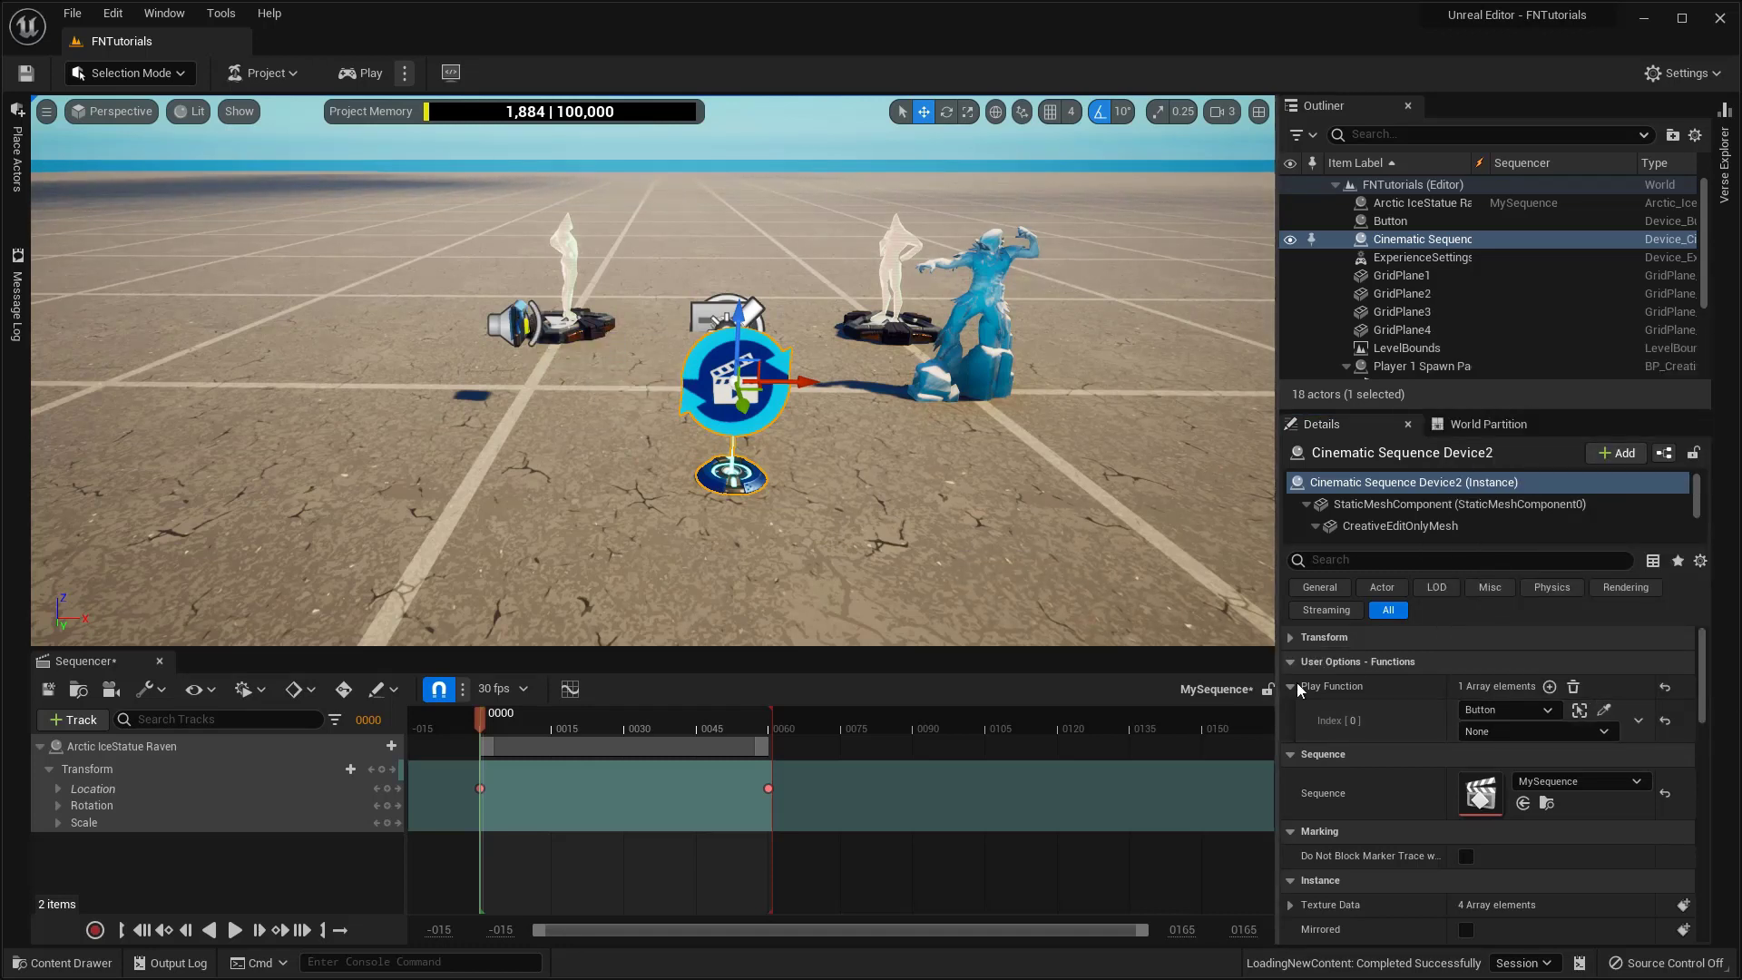
click(1505, 737)
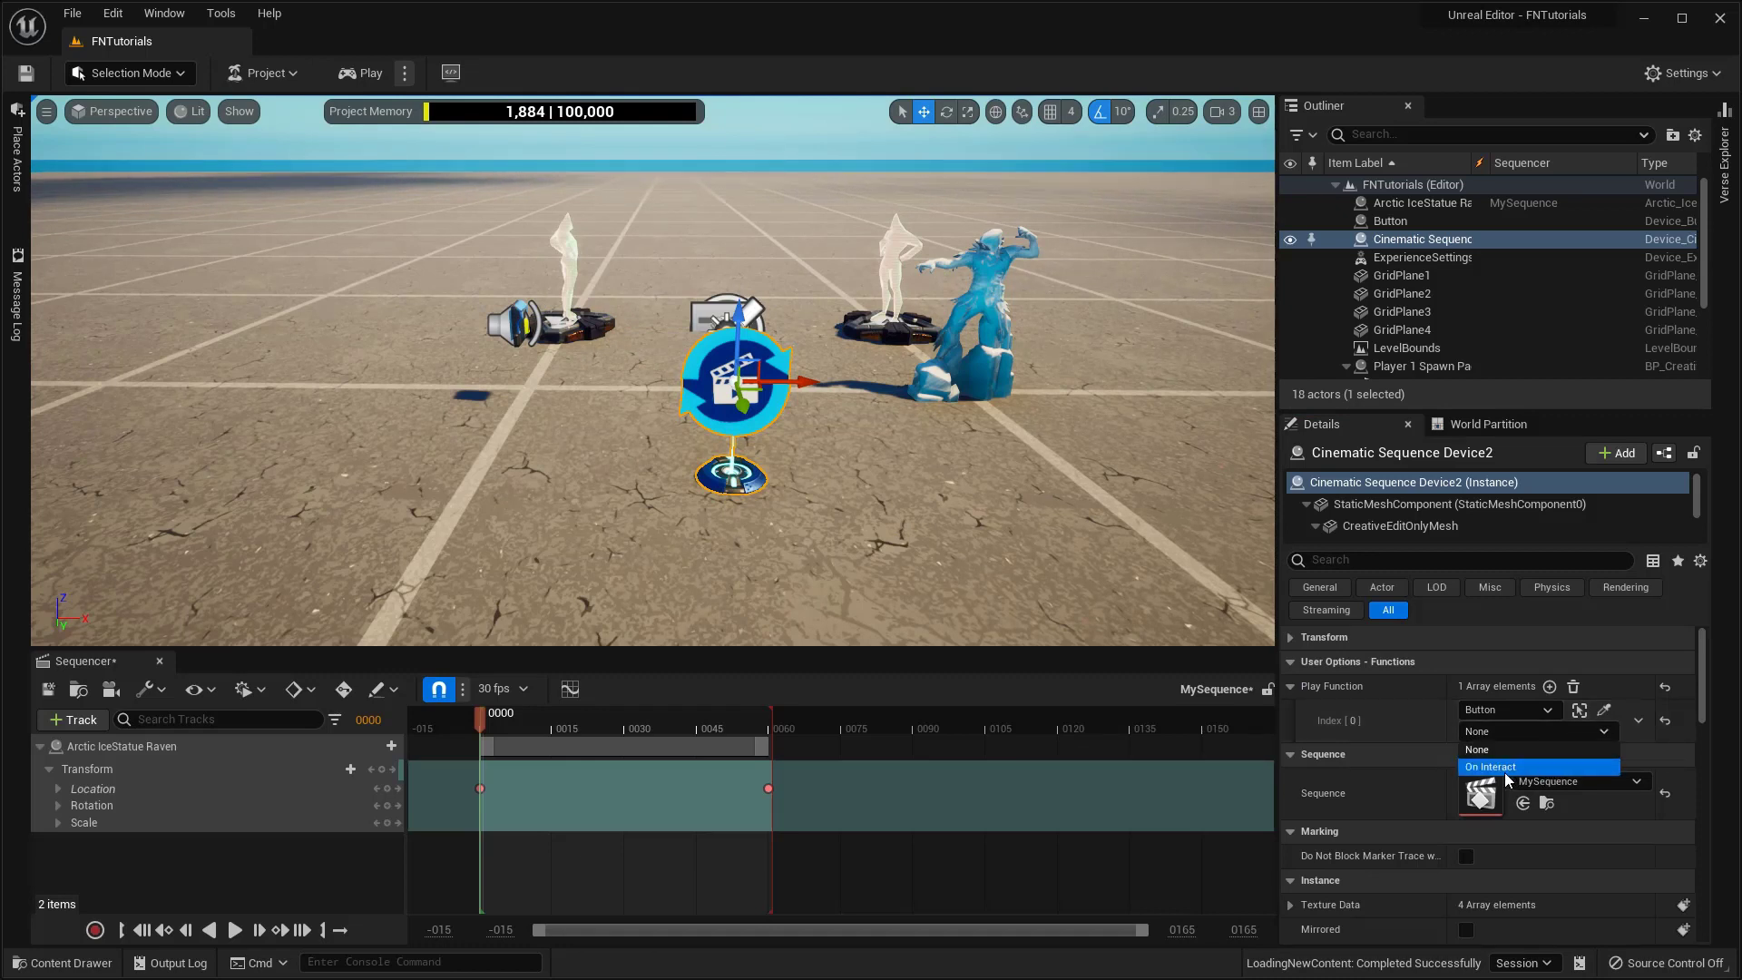
click(1486, 770)
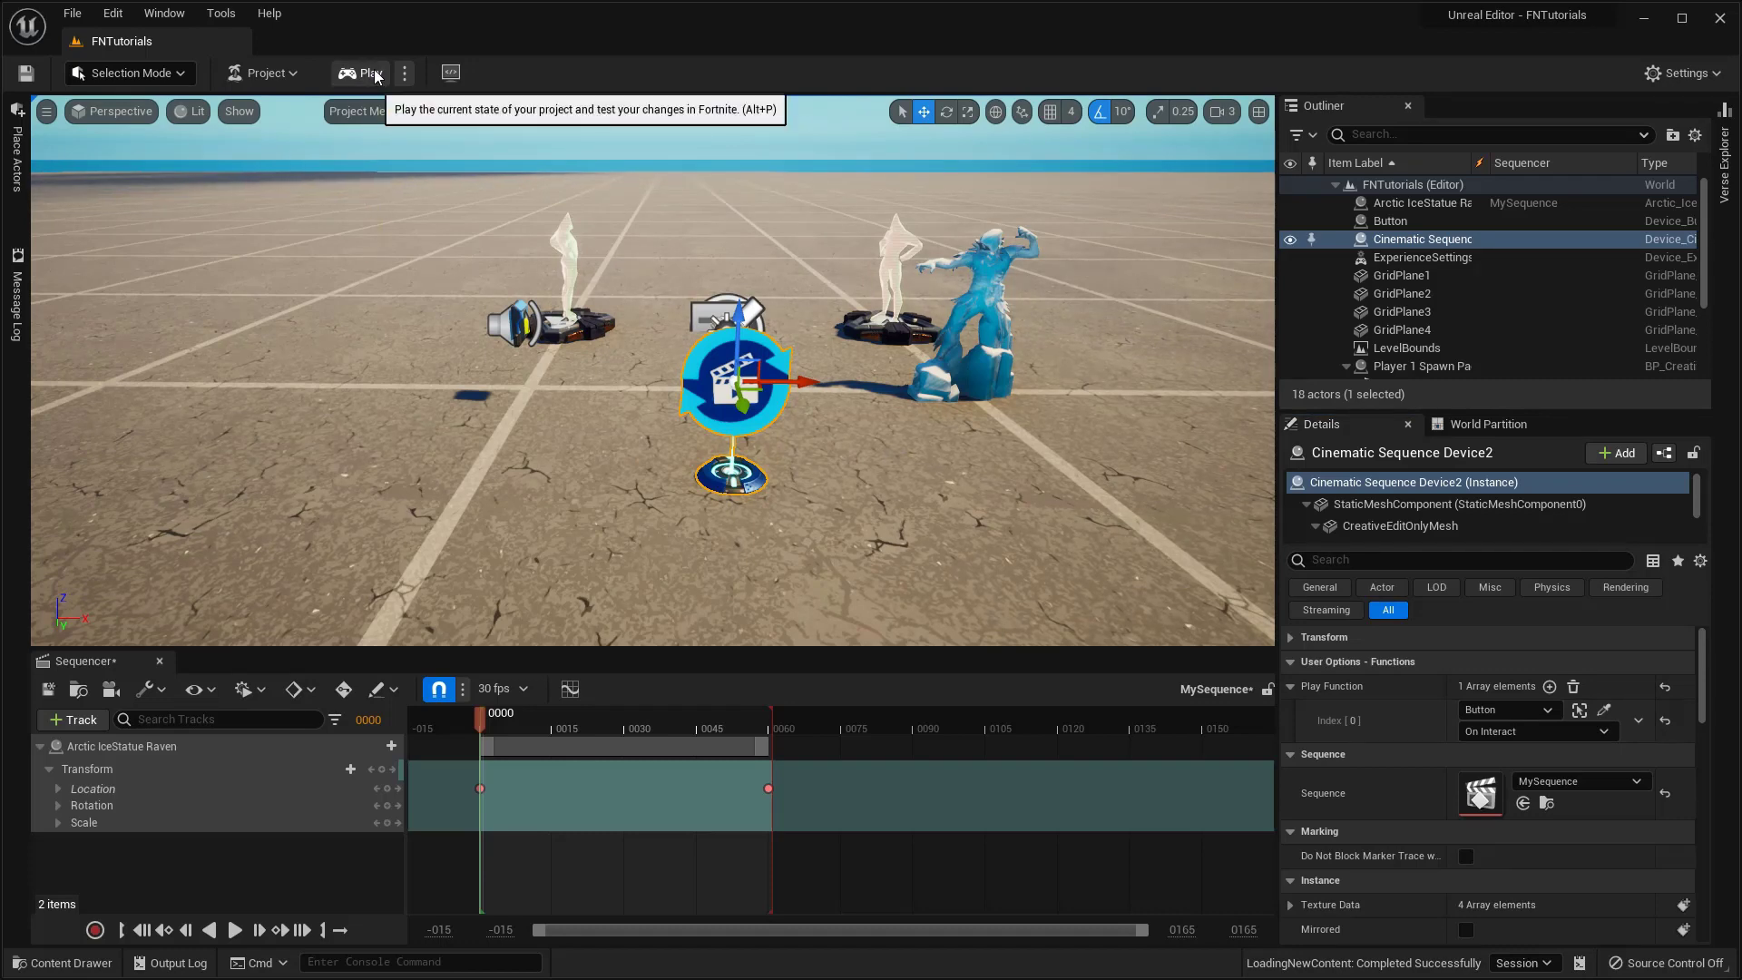
Step: Launch the project in Fortnite, start the game and walk to the button to test the statue's triggered movement
click(368, 75)
click(1016, 704)
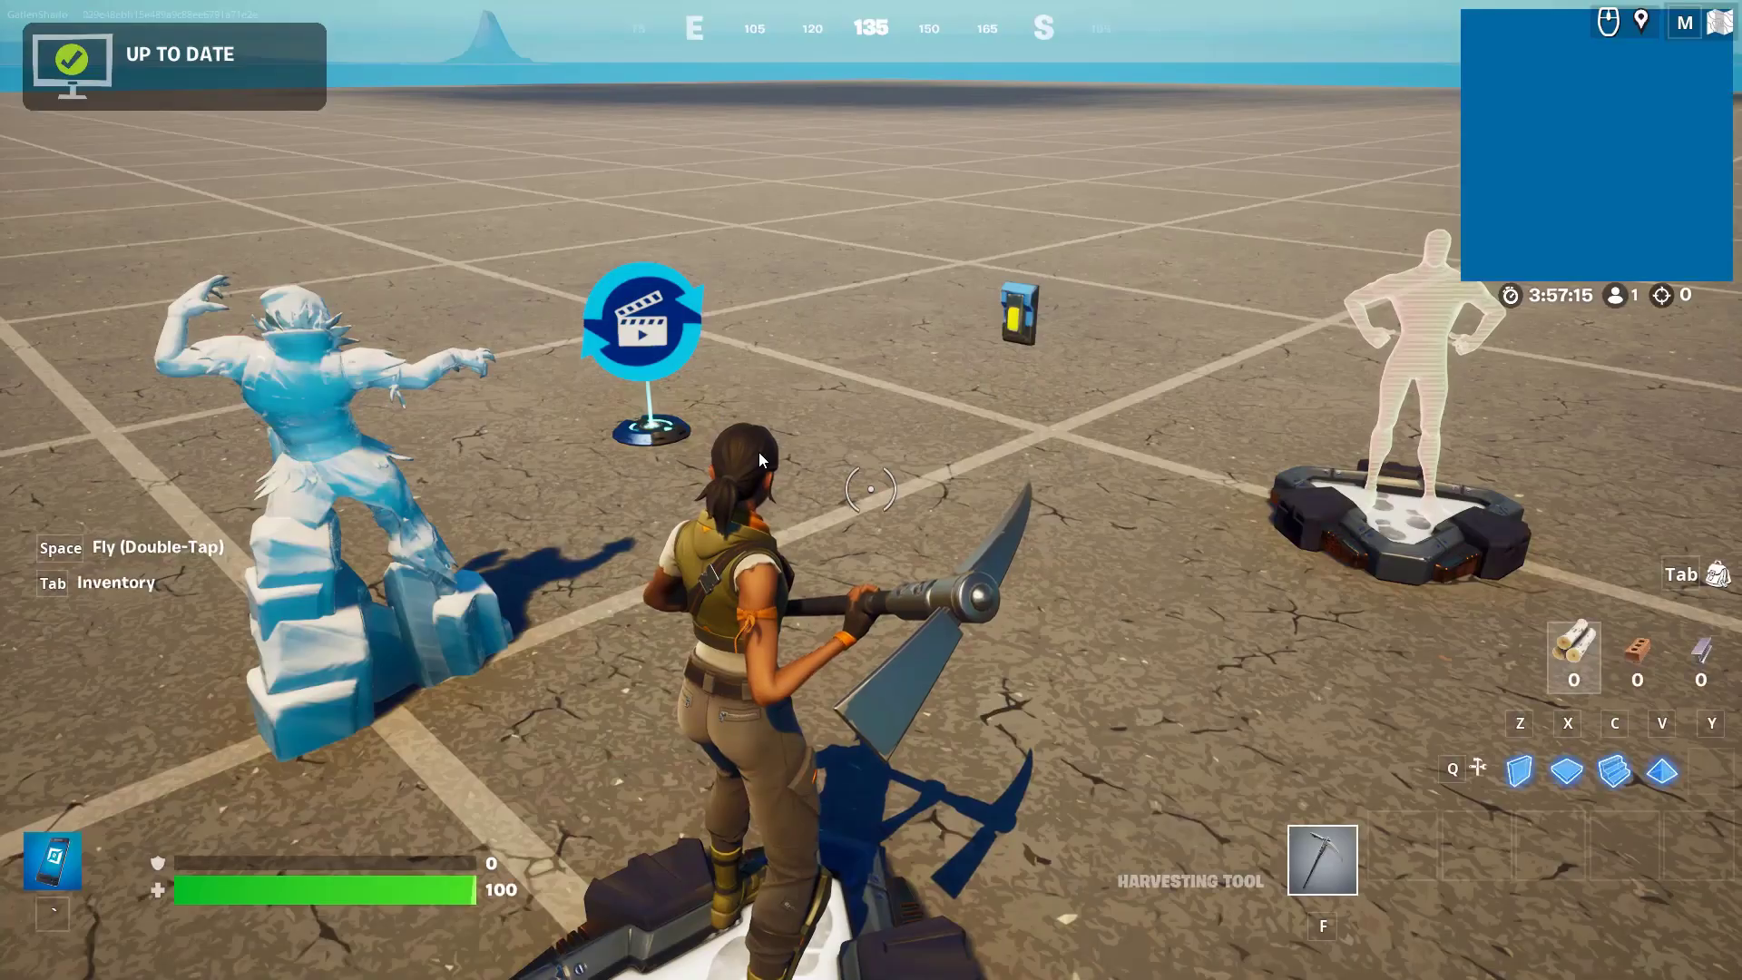
key(Escape)
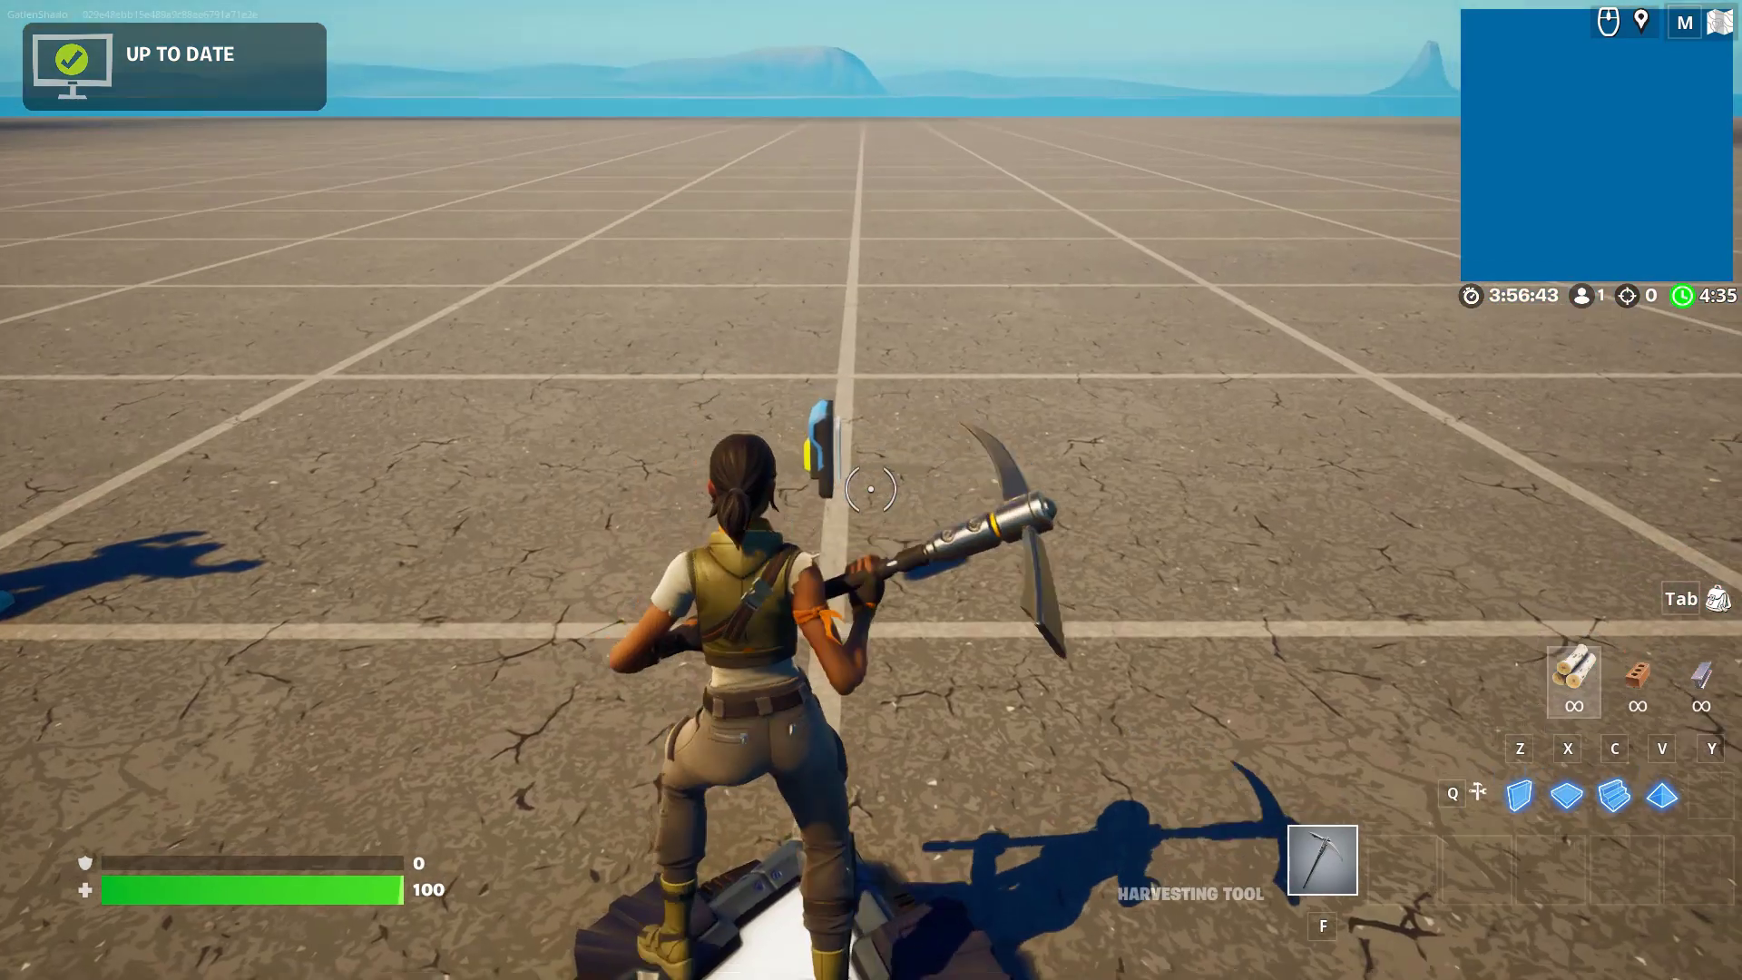
key(w)
key(d)
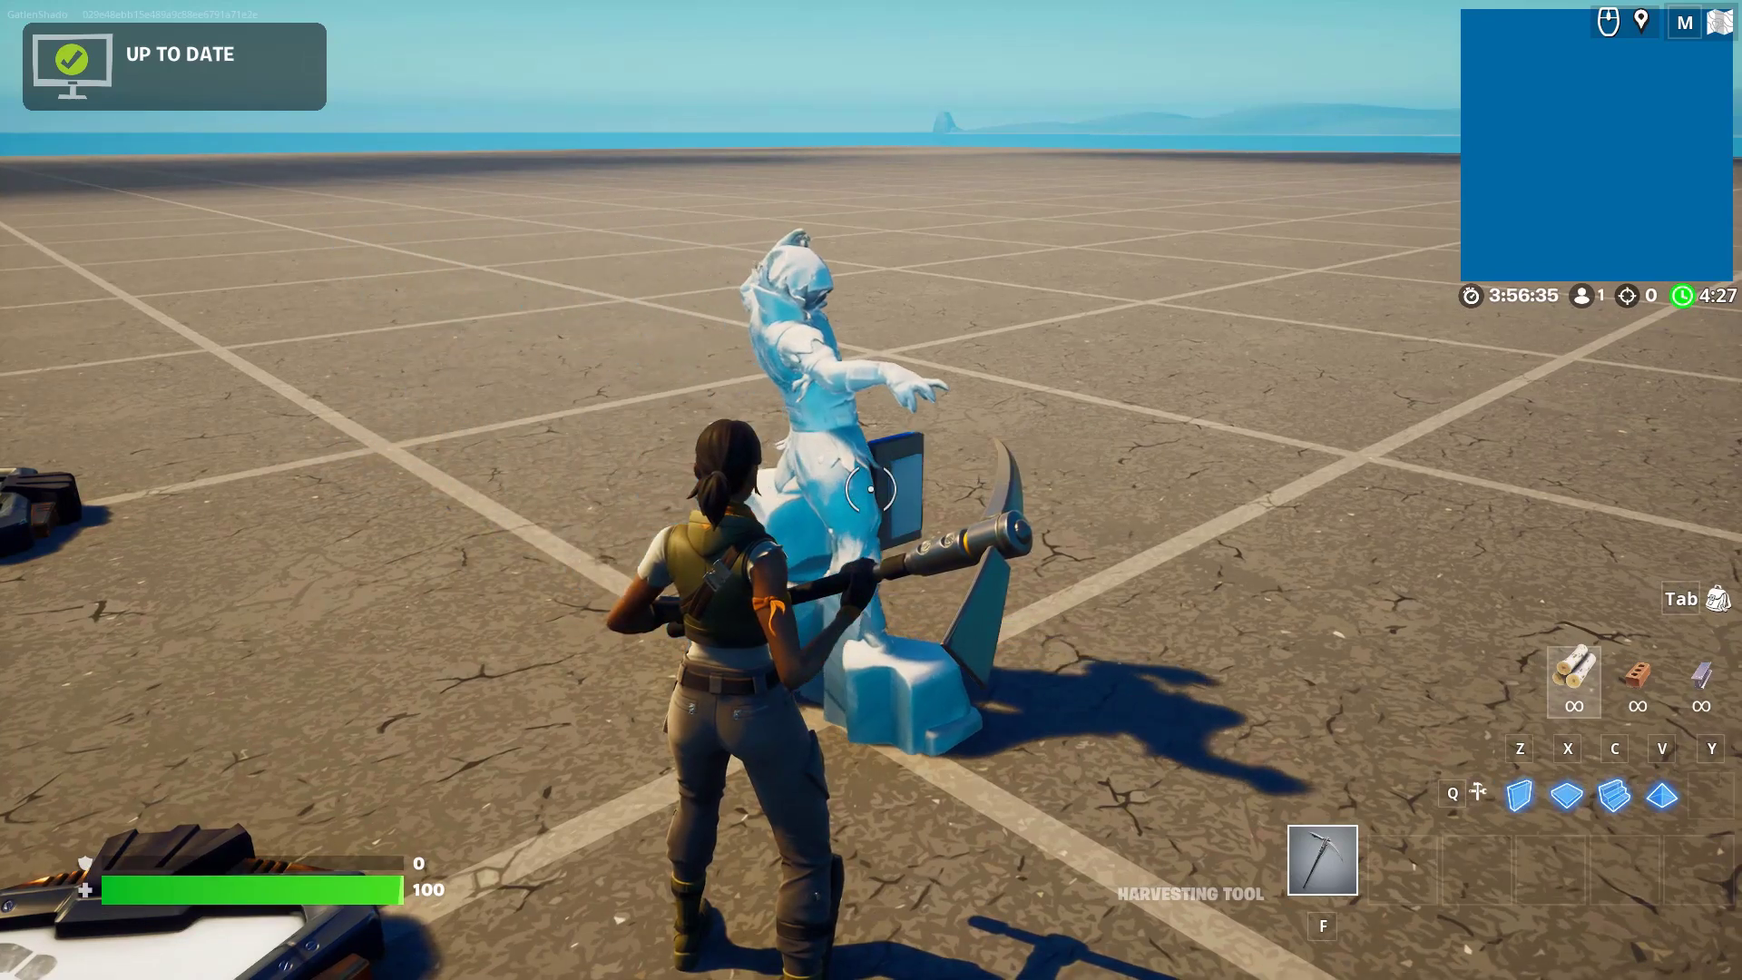
key(s)
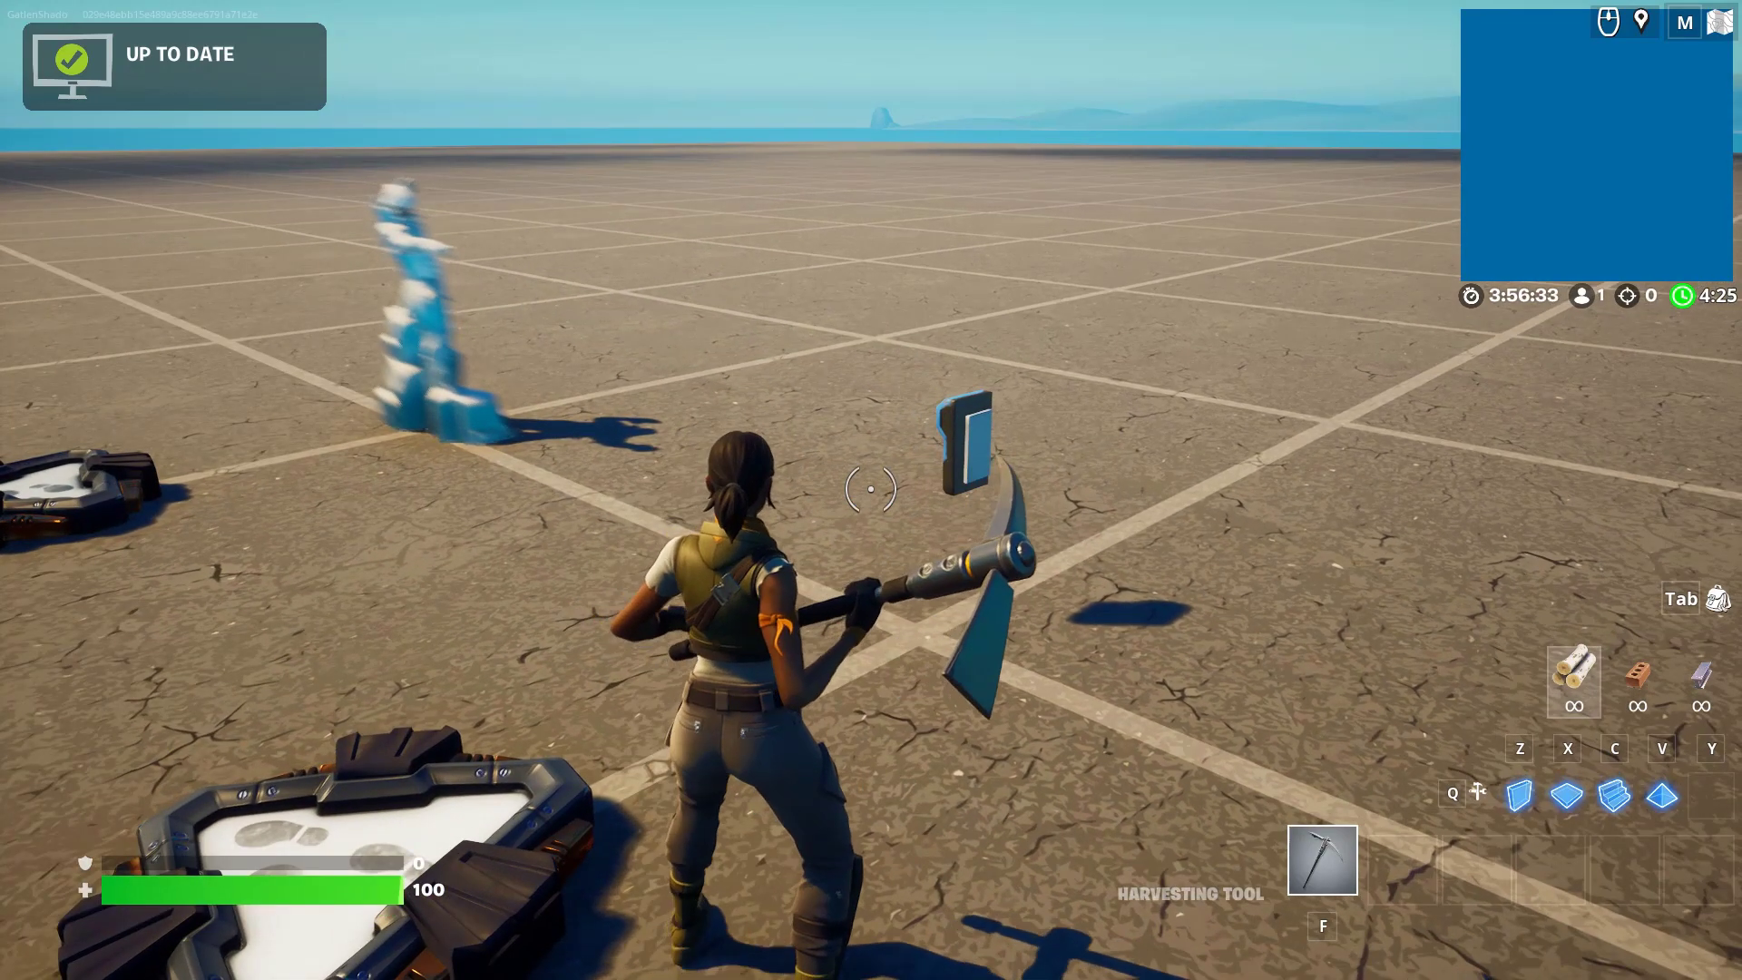